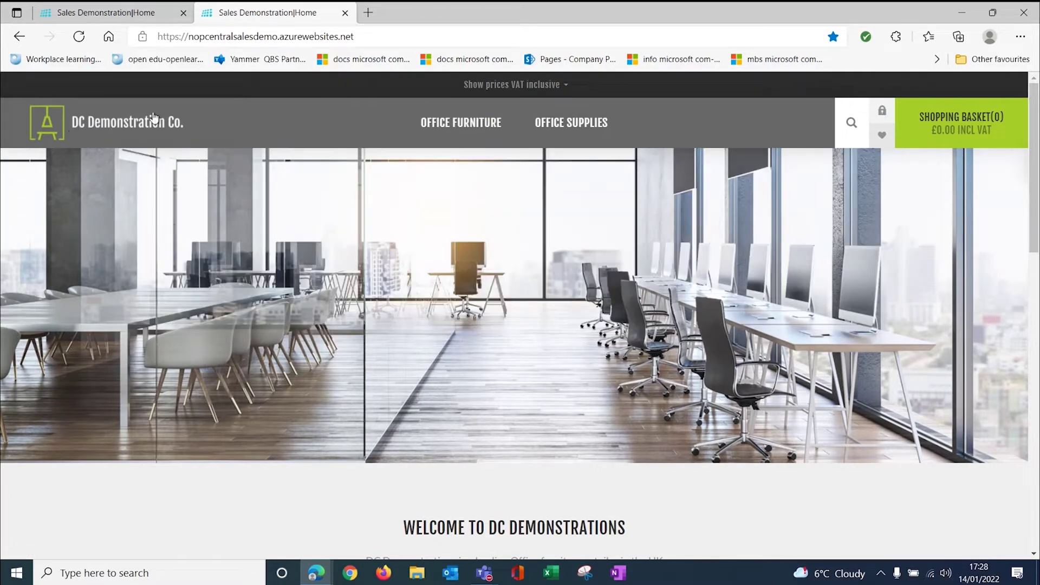
Browse the Office Furniture and Office Supplies mega-menus and go to the Office Chairs category
mouse_move(441, 129)
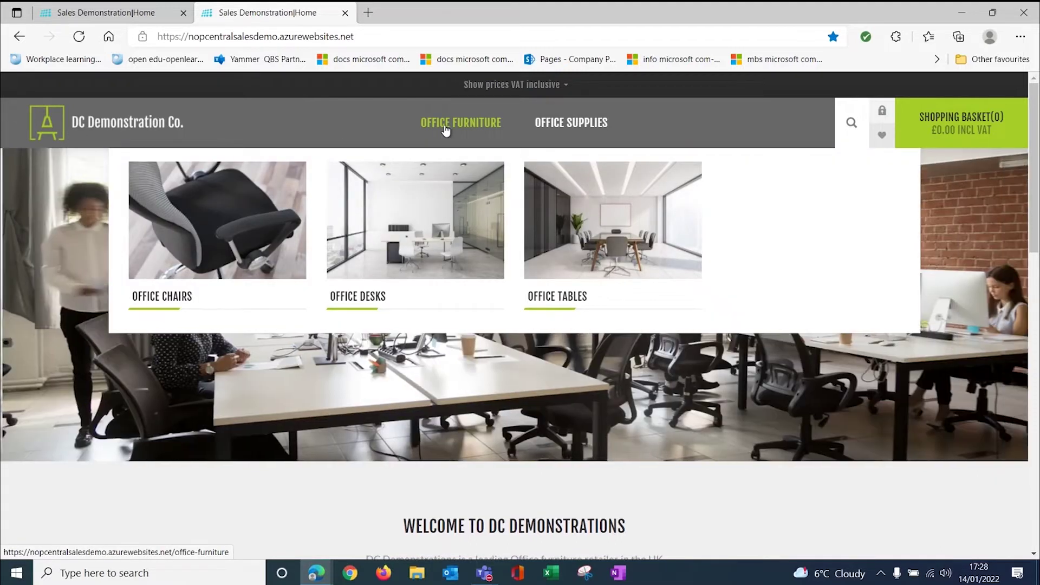
mouse_move(552, 119)
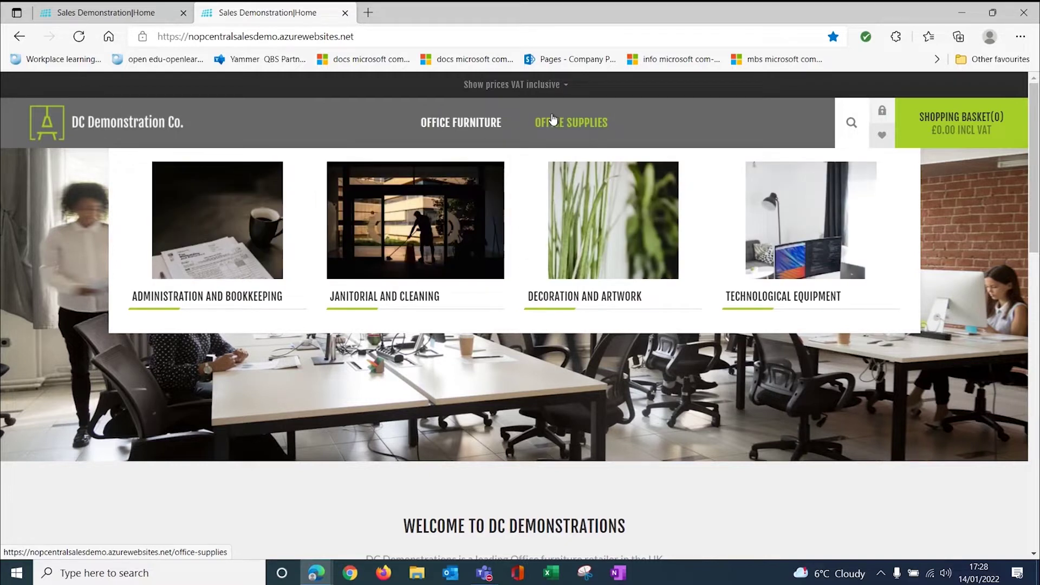
click(208, 228)
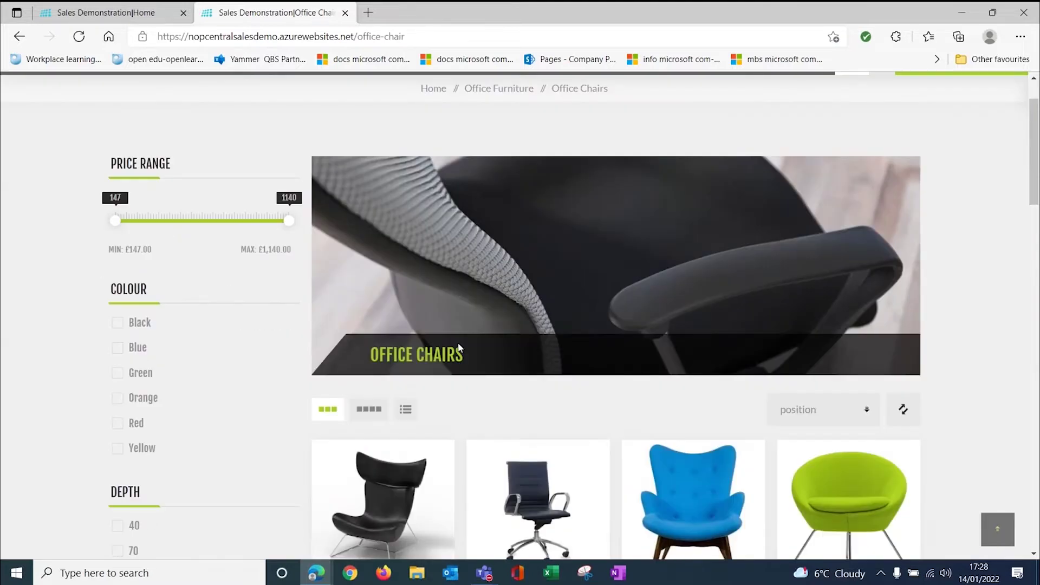
Look through the Office Chairs listings, then return to the DC Demonstration Co. home page
scroll(459, 347, down, 13)
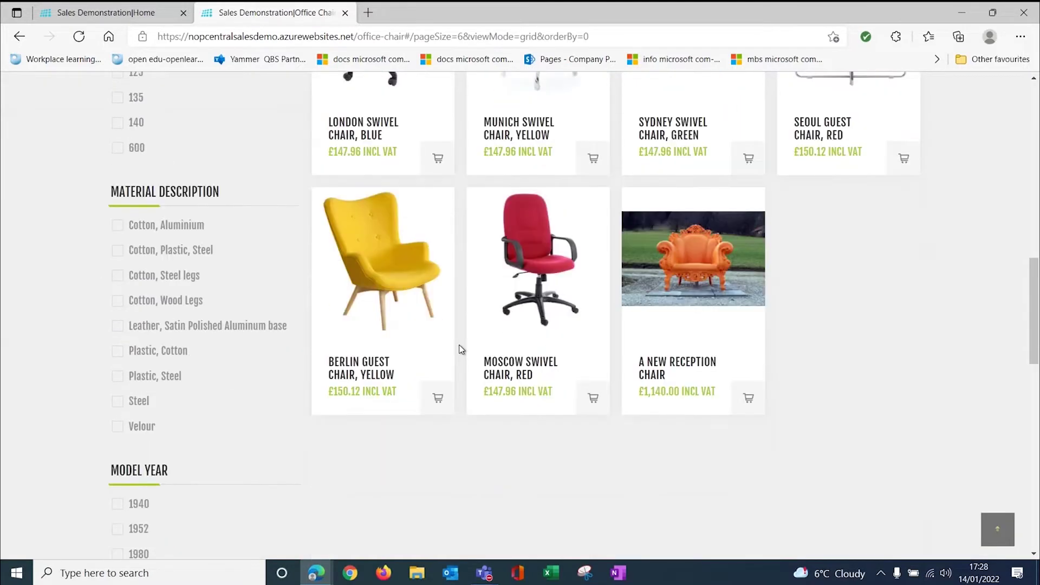
scroll(457, 349, up, 10)
scroll(371, 337, up, 5)
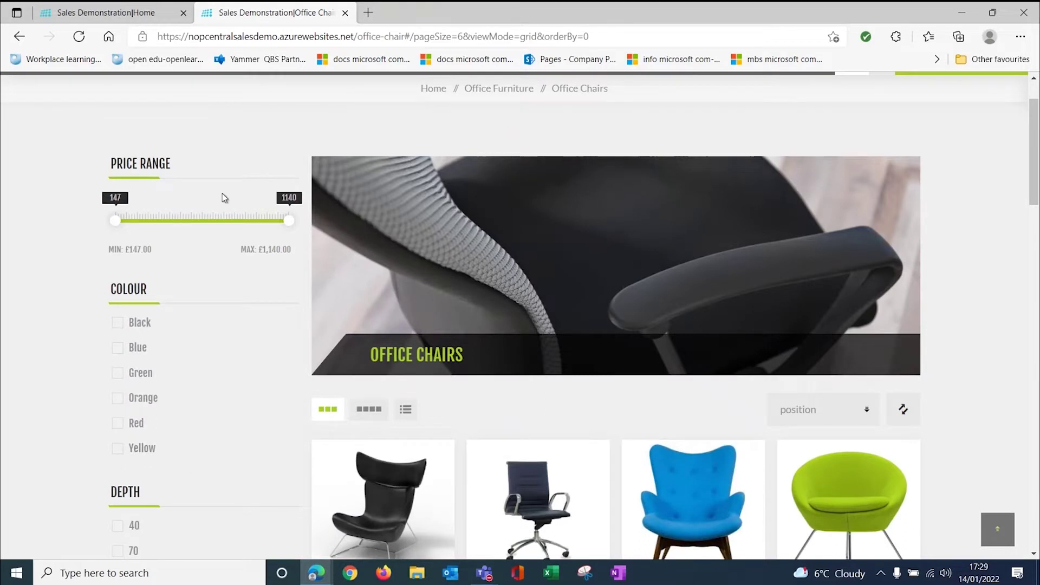
scroll(175, 461, down, 4)
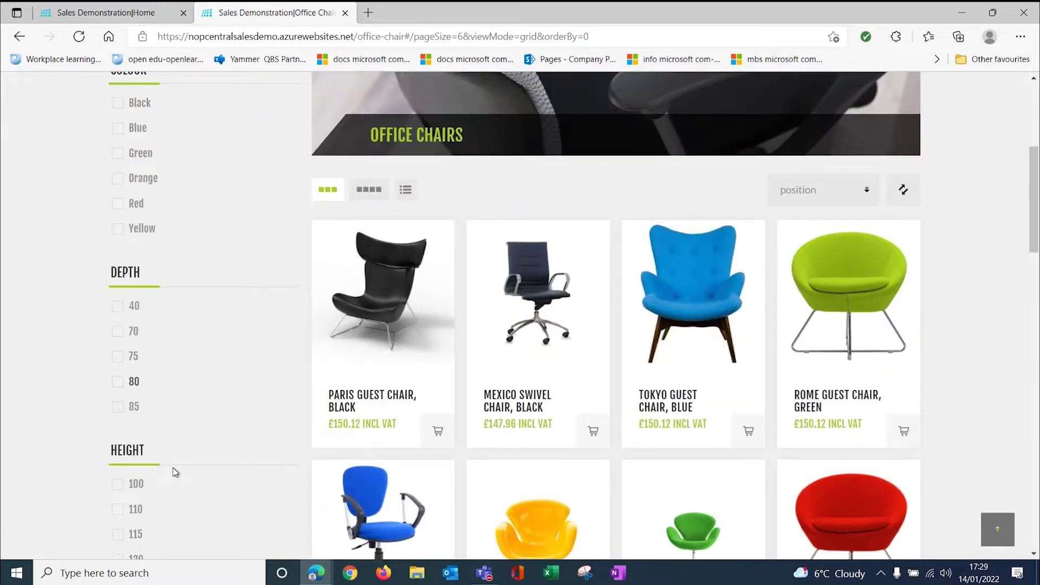
scroll(173, 472, down, 5)
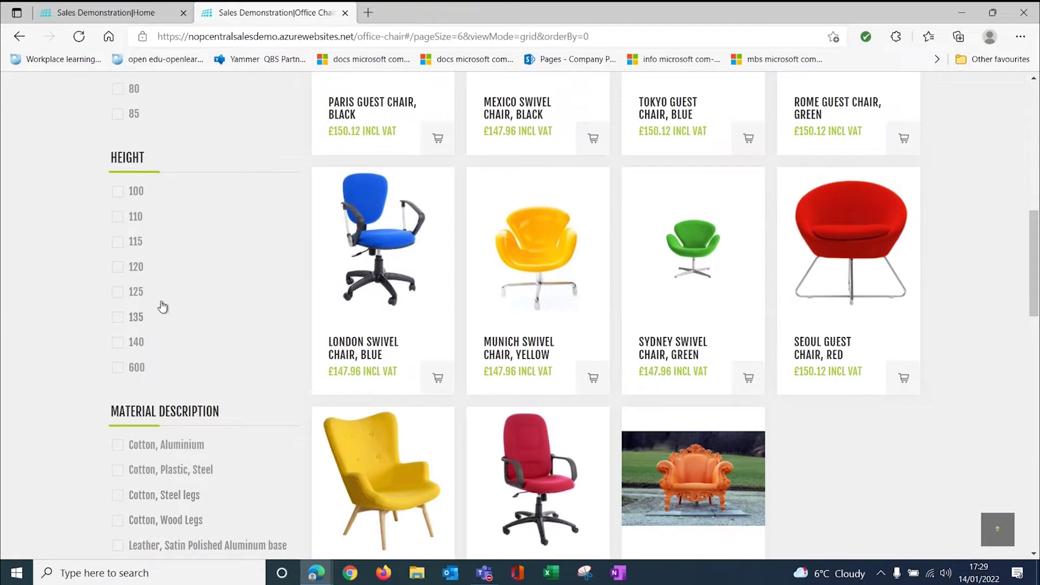
scroll(528, 358, up, 10)
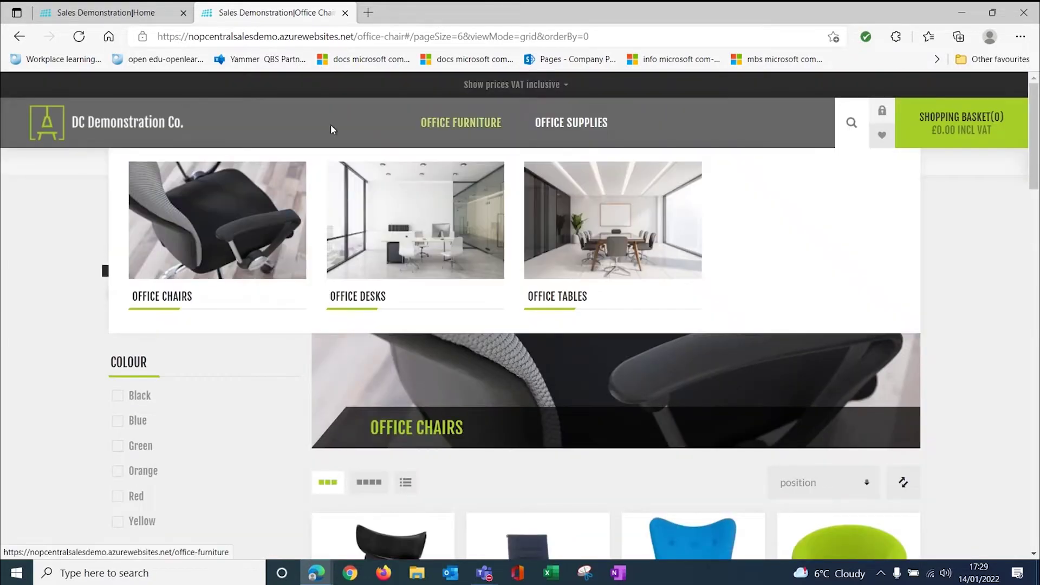
click(152, 125)
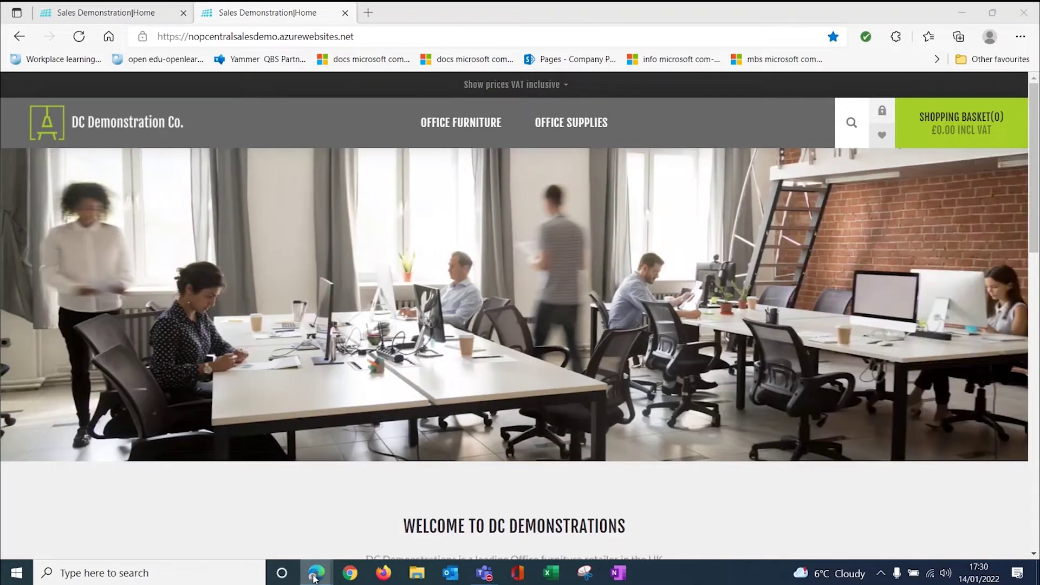
mouse_move(314, 579)
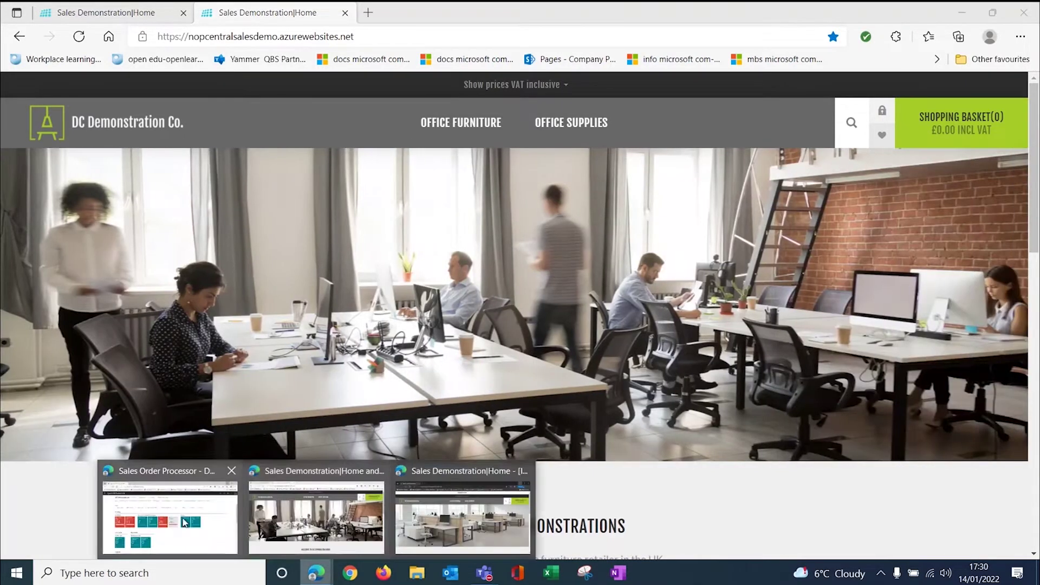
click(196, 504)
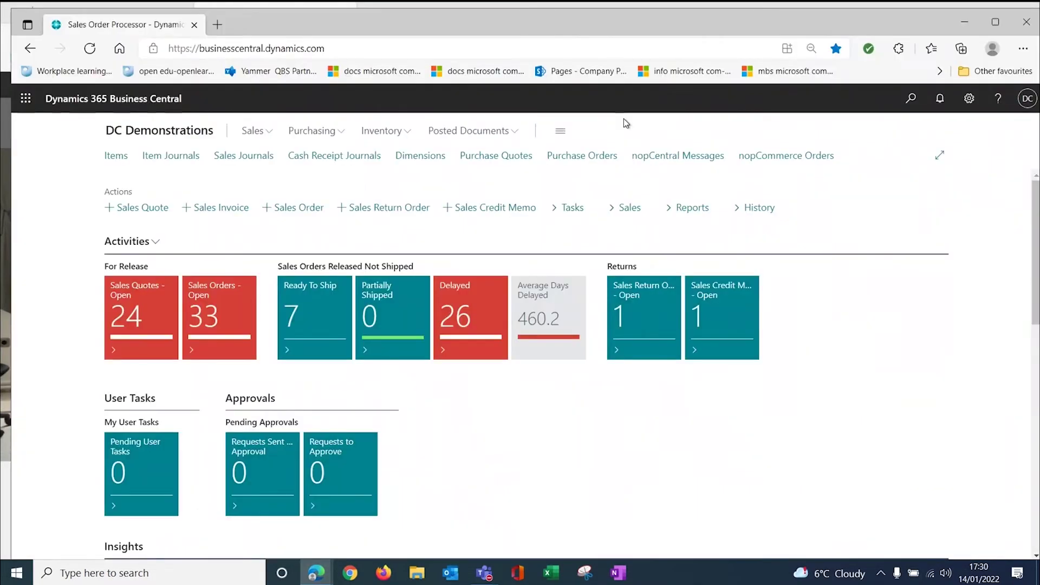
Maximize the Business Central window and open the Items list
click(995, 21)
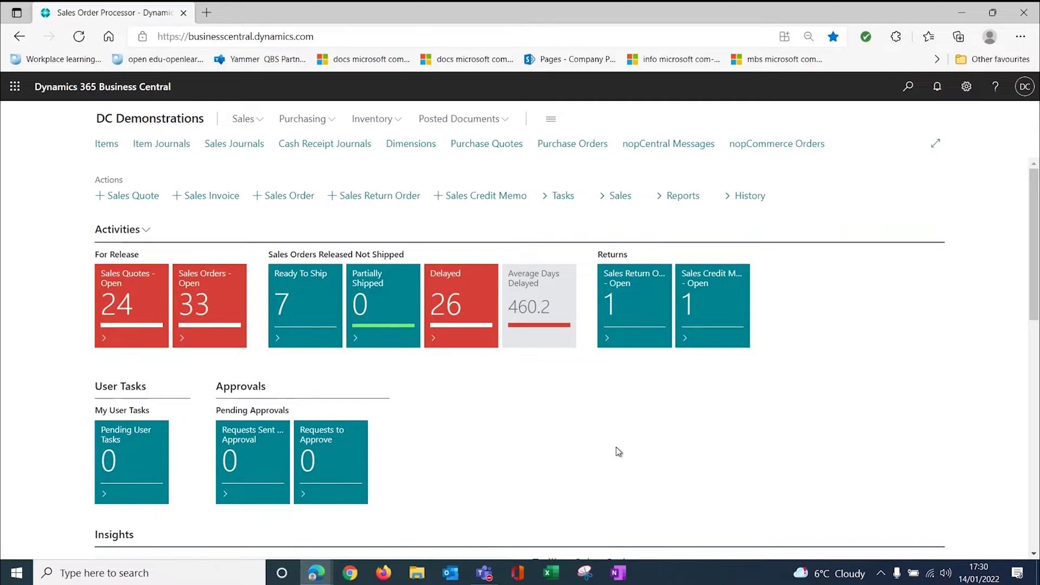
click(109, 145)
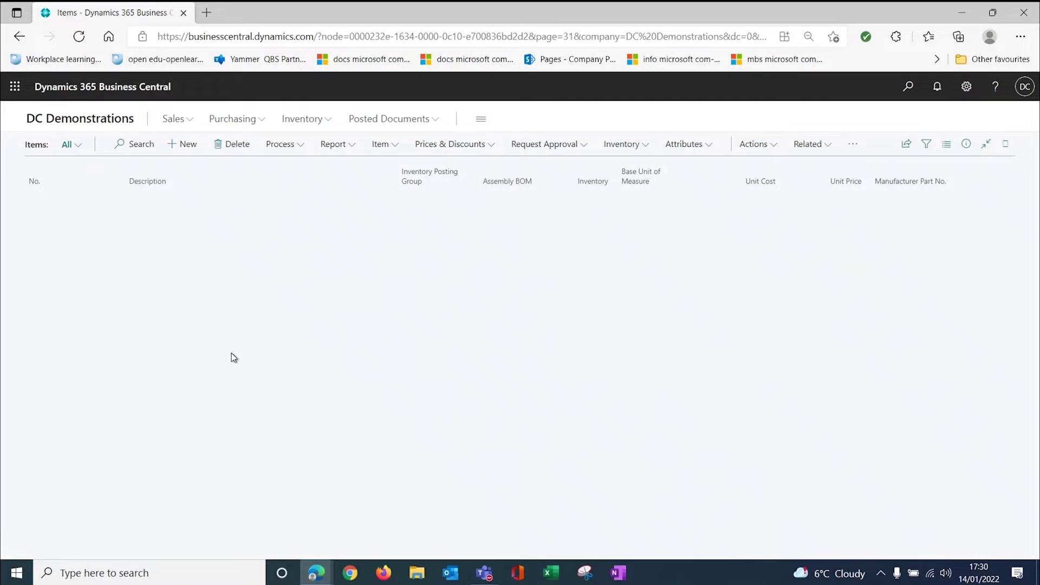
Search items for 'receptio' and review item 70069's 500.00 unit cost and 950.00 unit price
click(129, 144)
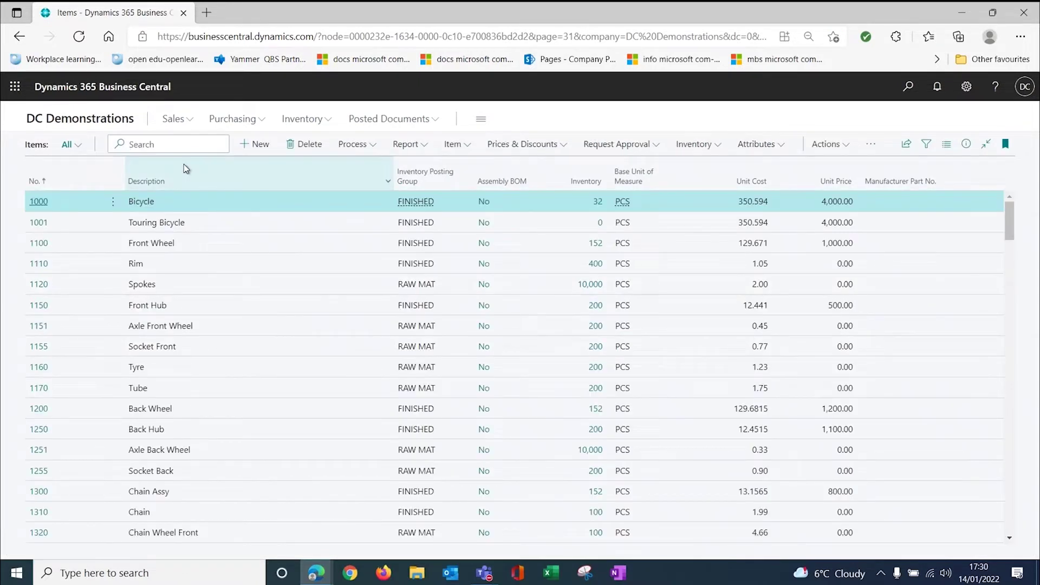
text(receptio)
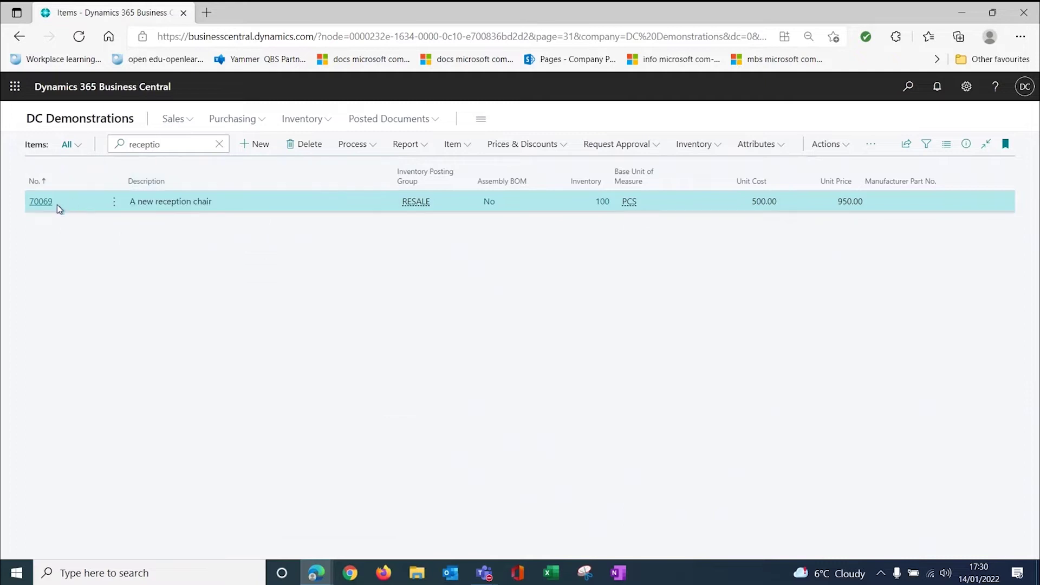
key(Return)
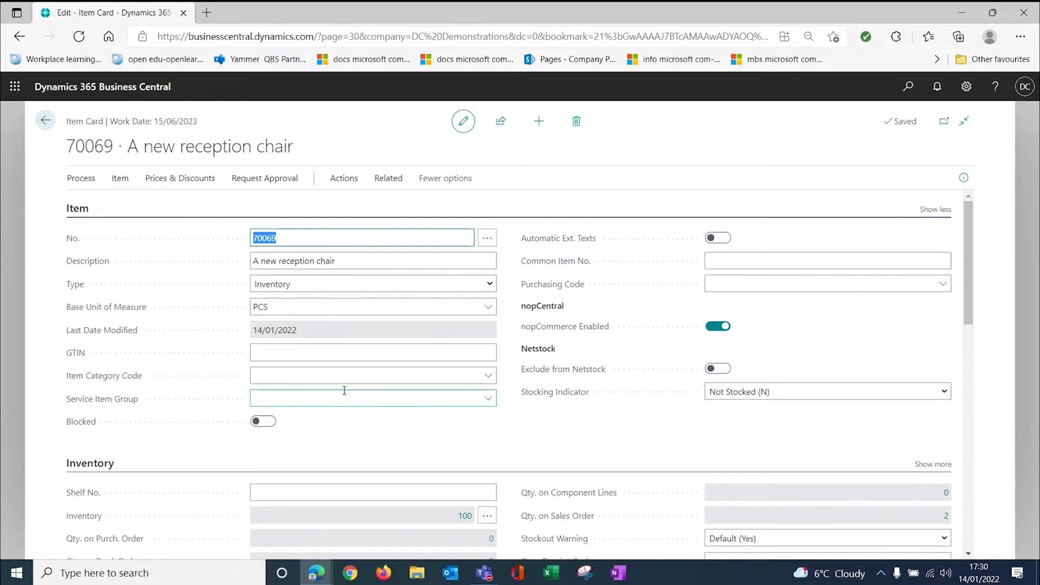
scroll(348, 390, down, 5)
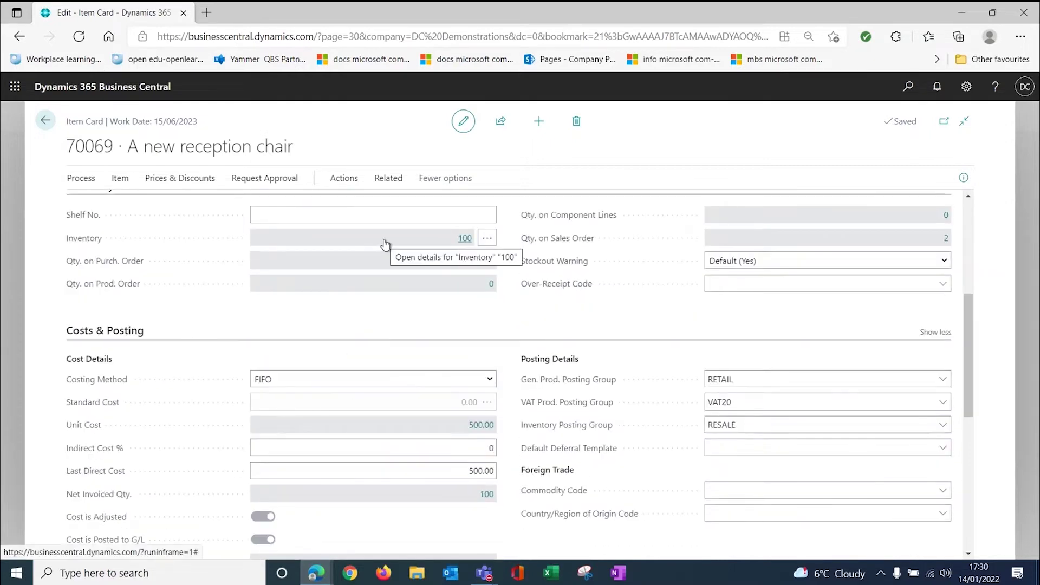
scroll(371, 281, down, 2)
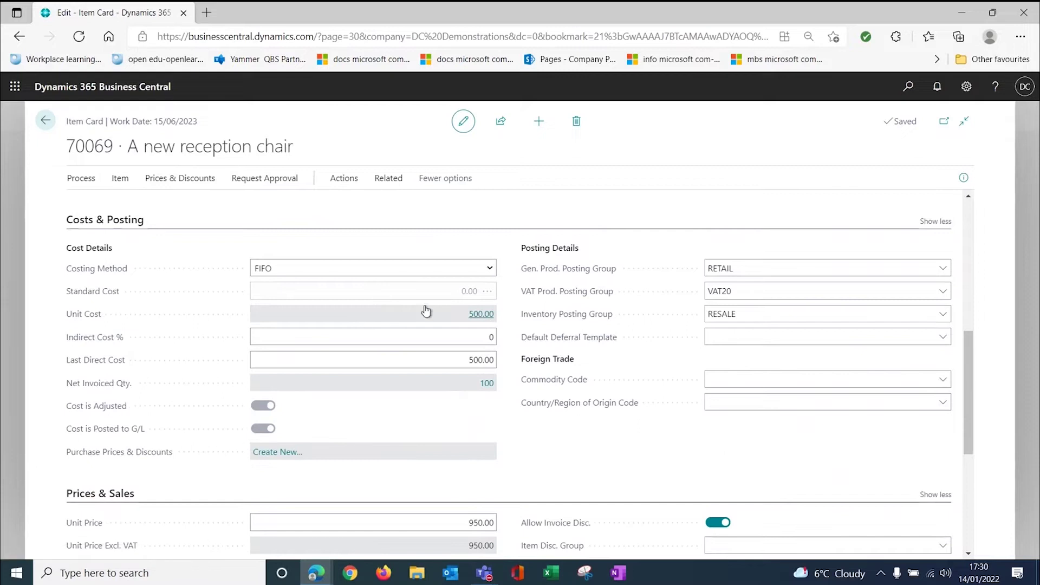
scroll(429, 333, down, 3)
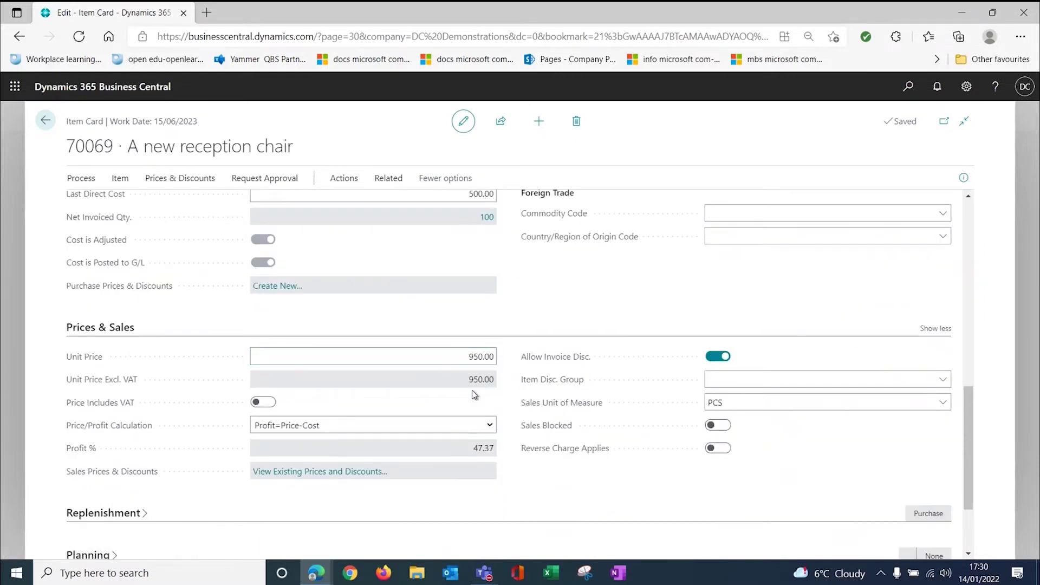
scroll(291, 465, up, 6)
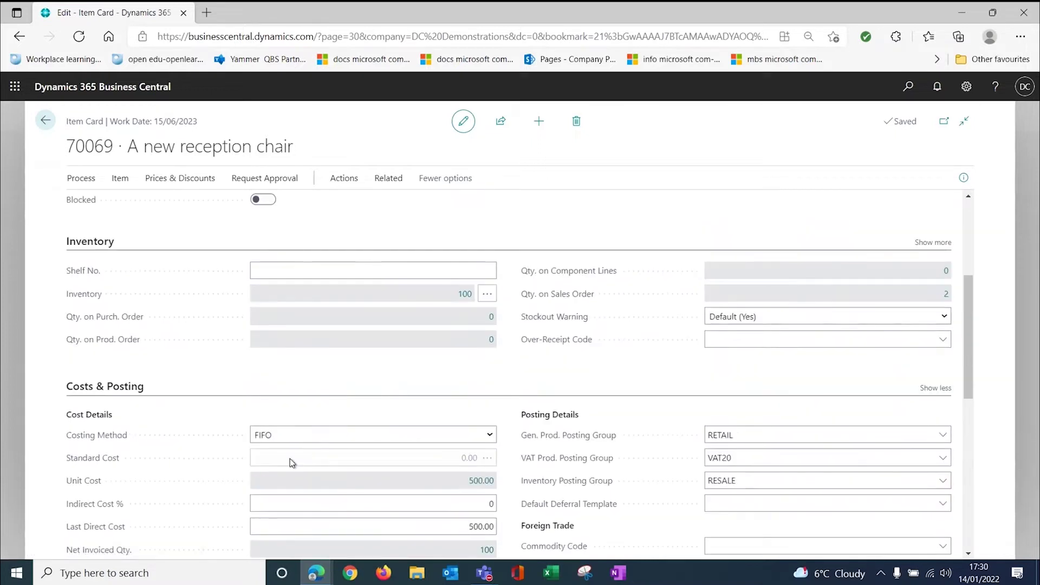
scroll(291, 458, up, 4)
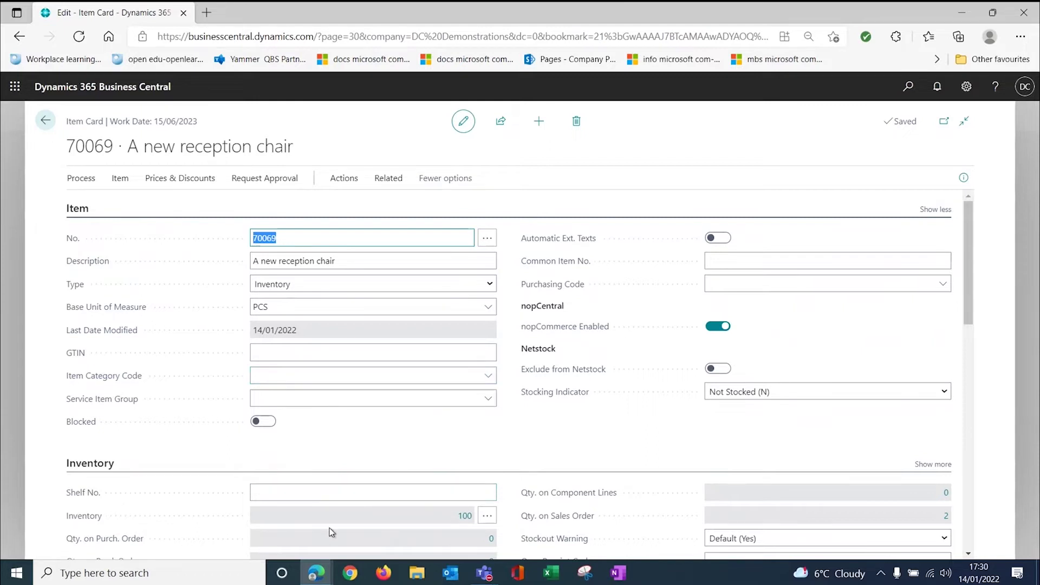
click(316, 572)
Switch to the webshop and open the Office Chairs category
click(344, 522)
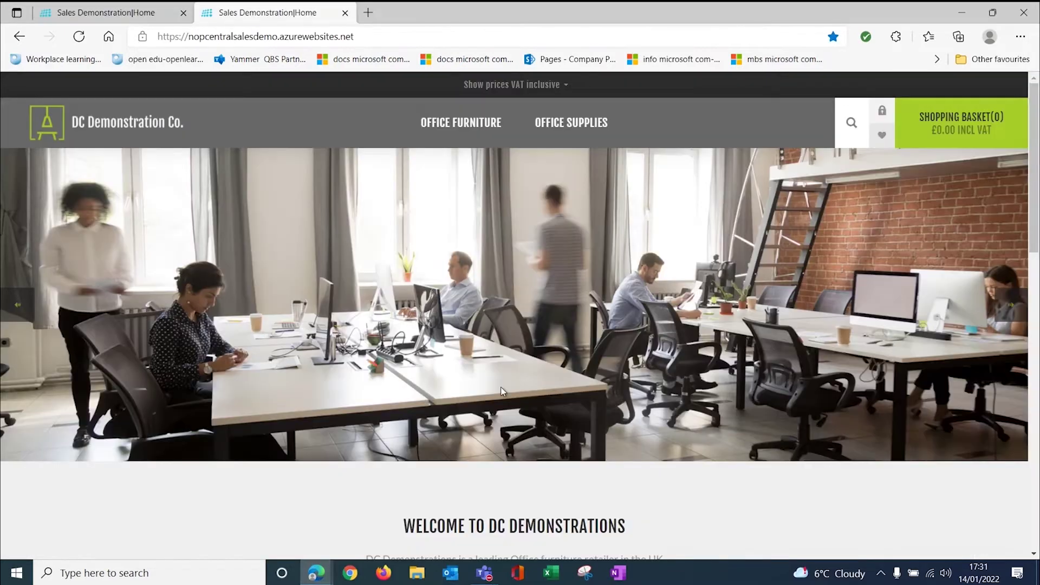
scroll(500, 387, down, 3)
scroll(411, 241, up, 3)
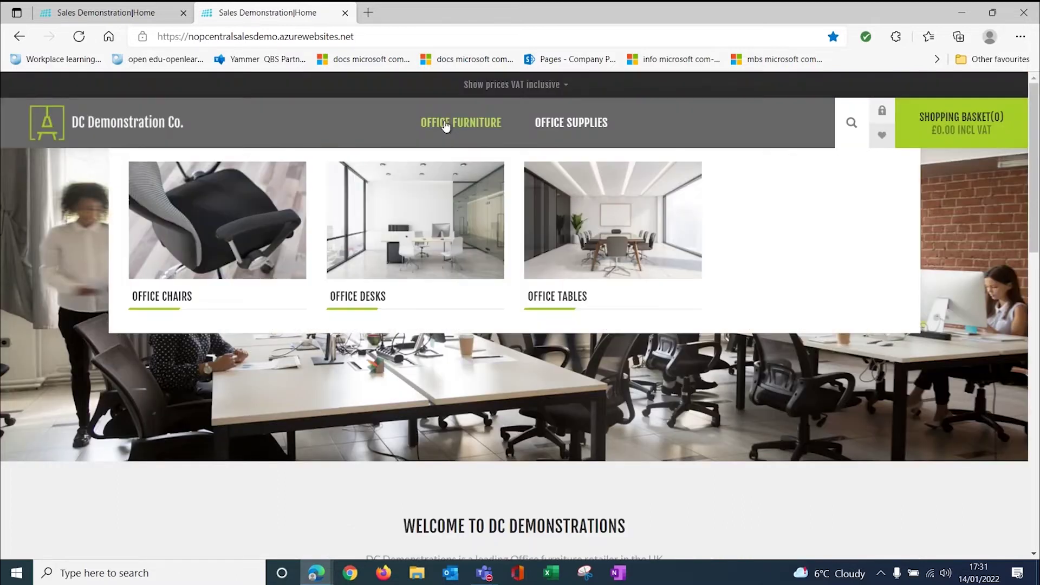
click(445, 125)
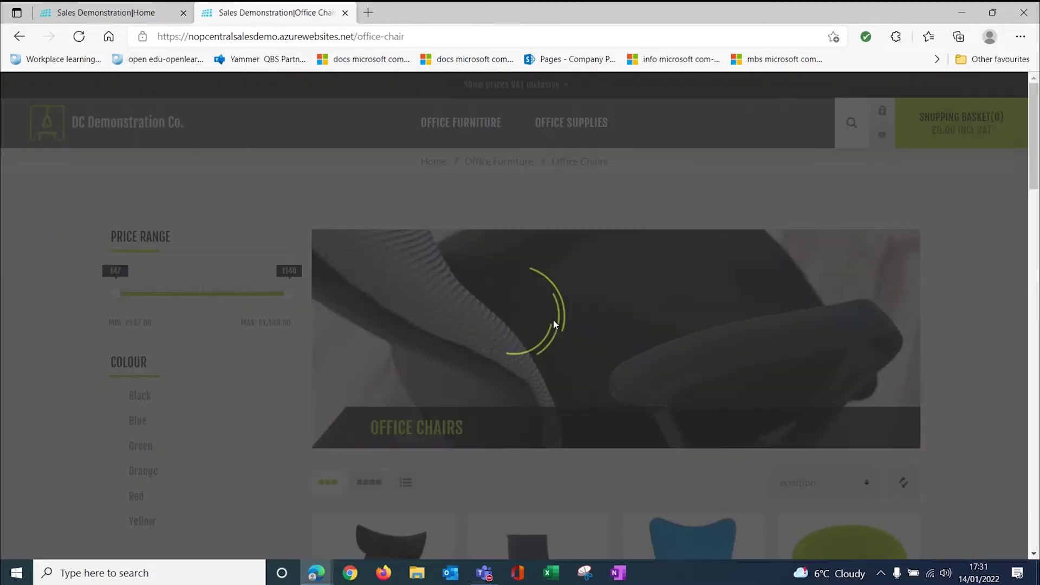
scroll(554, 324, down, 6)
scroll(561, 334, down, 8)
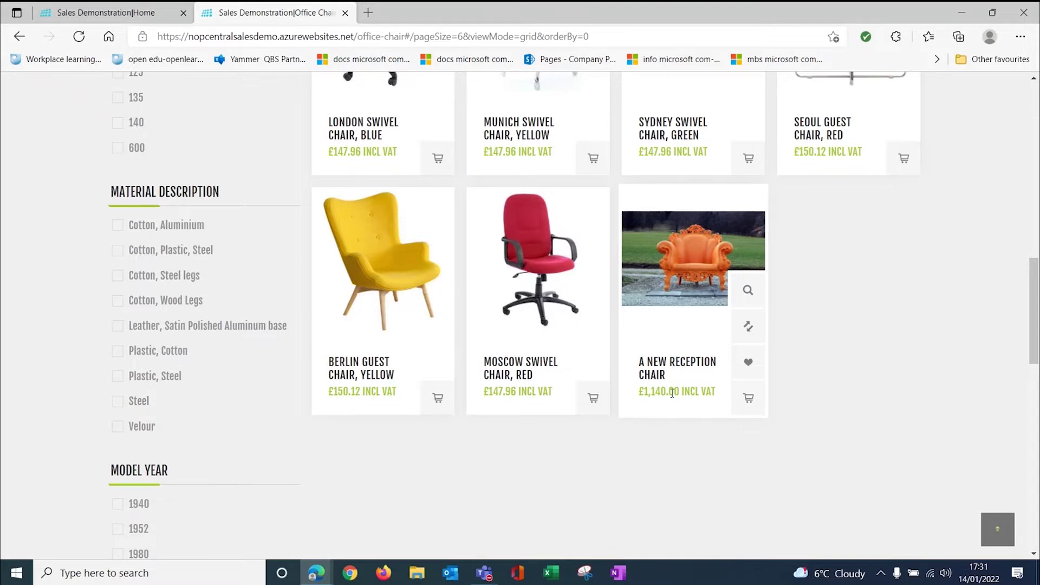
scroll(673, 392, up, 10)
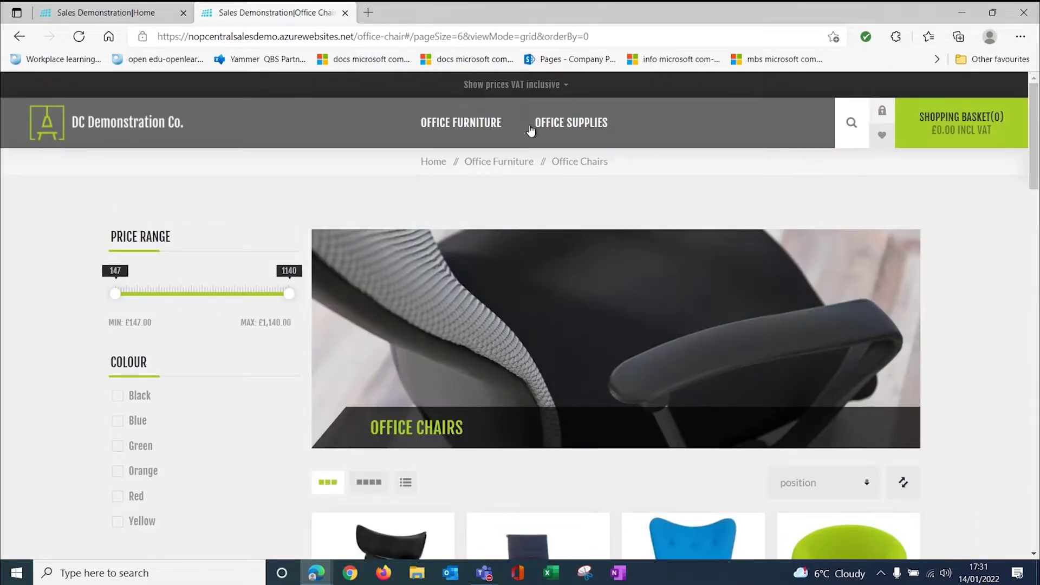
Show prices VAT exclusive so the new reception chair lists at £950.00
click(565, 86)
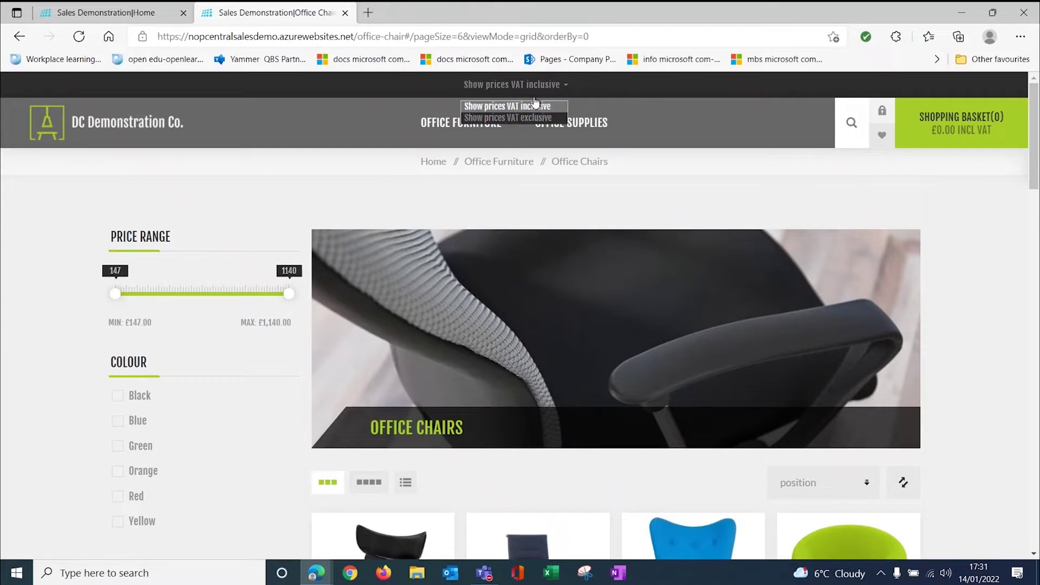
click(530, 106)
click(563, 86)
click(531, 121)
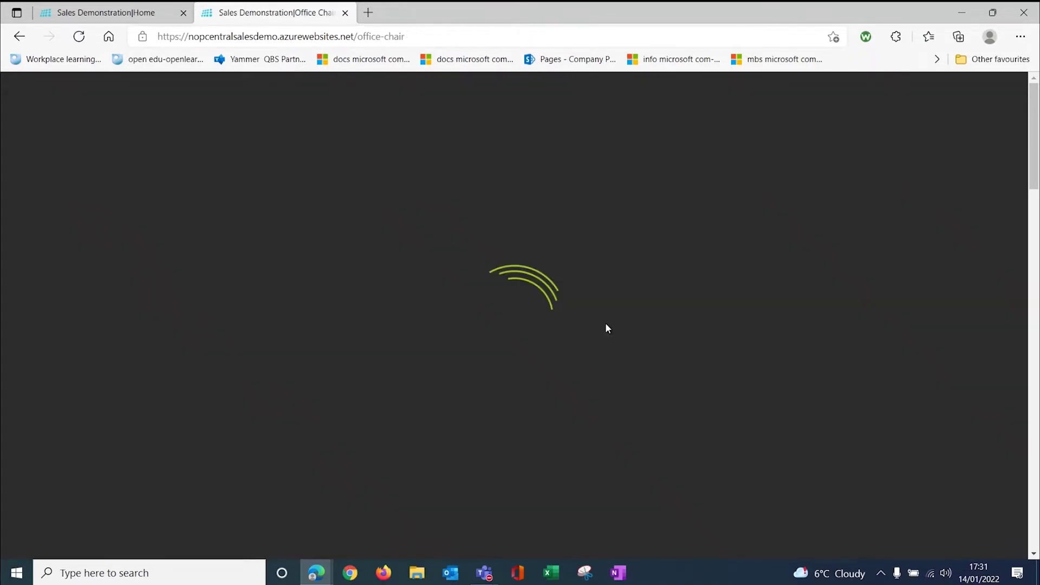
scroll(605, 325, down, 8)
scroll(594, 342, down, 2)
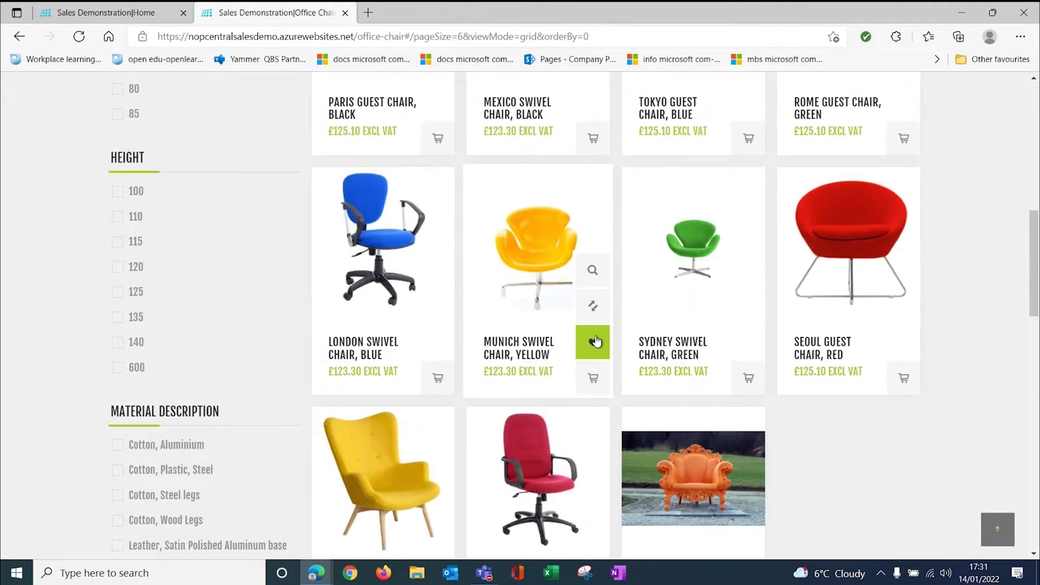
scroll(617, 352, down, 4)
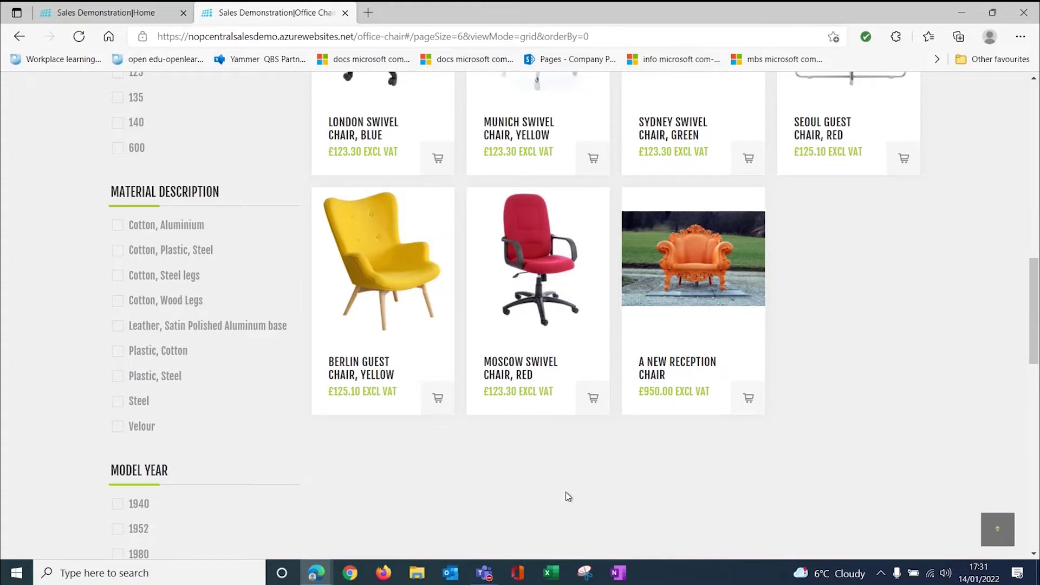
Return from the reception chair item card to the Sales Order Processor role centre
mouse_move(313, 569)
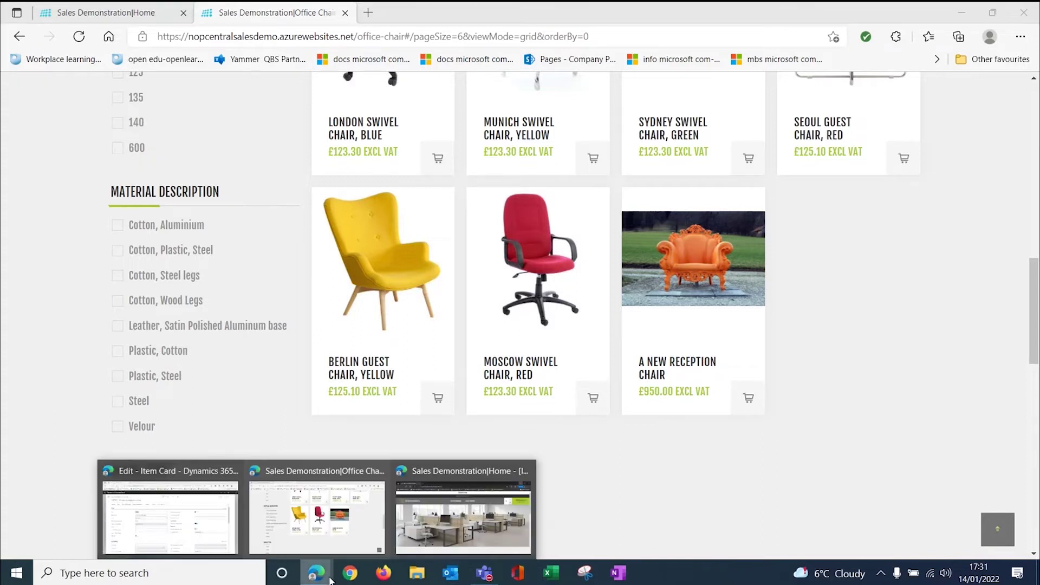
click(161, 519)
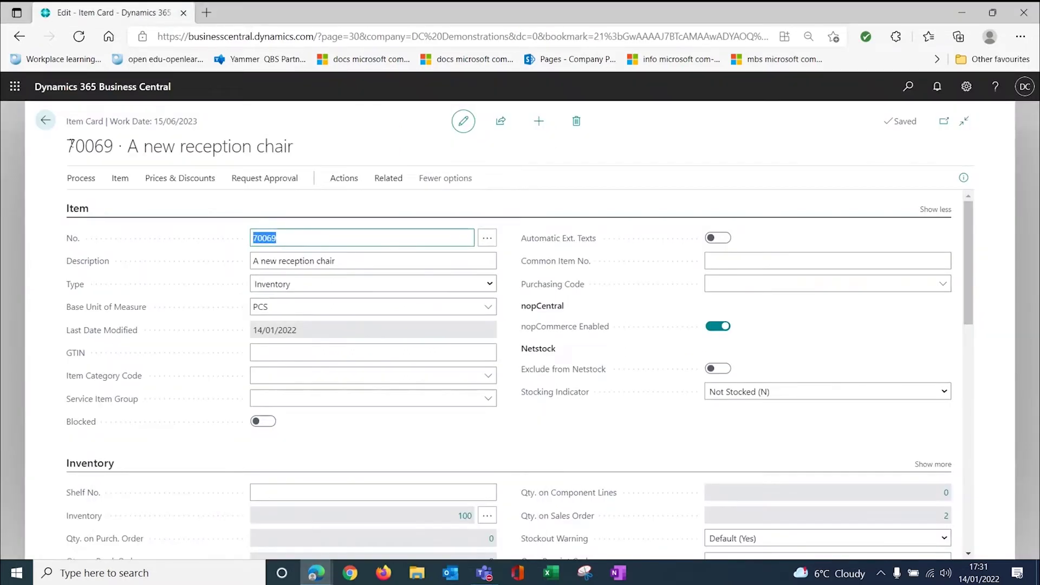
click(45, 120)
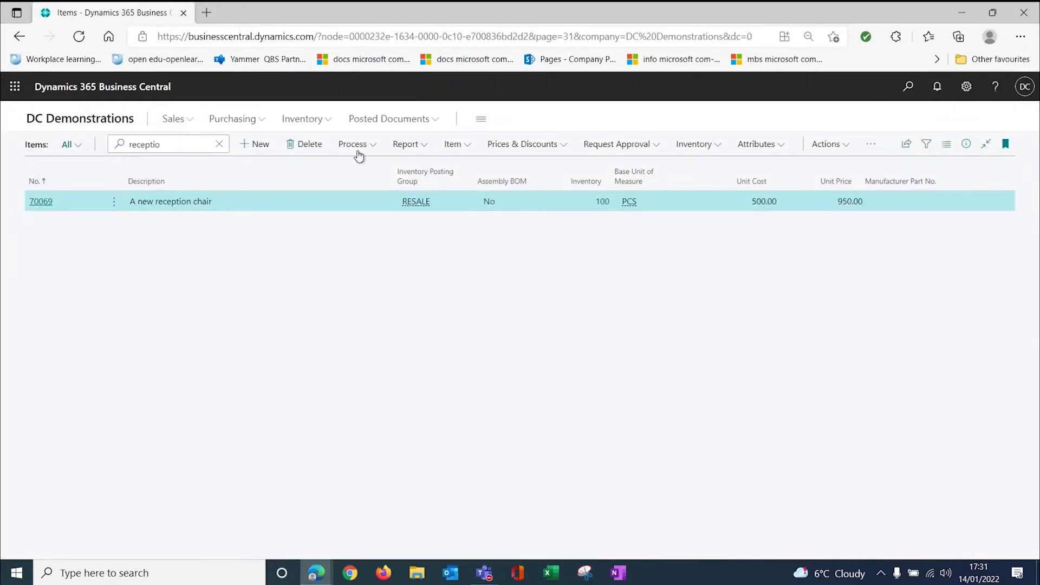
click(81, 119)
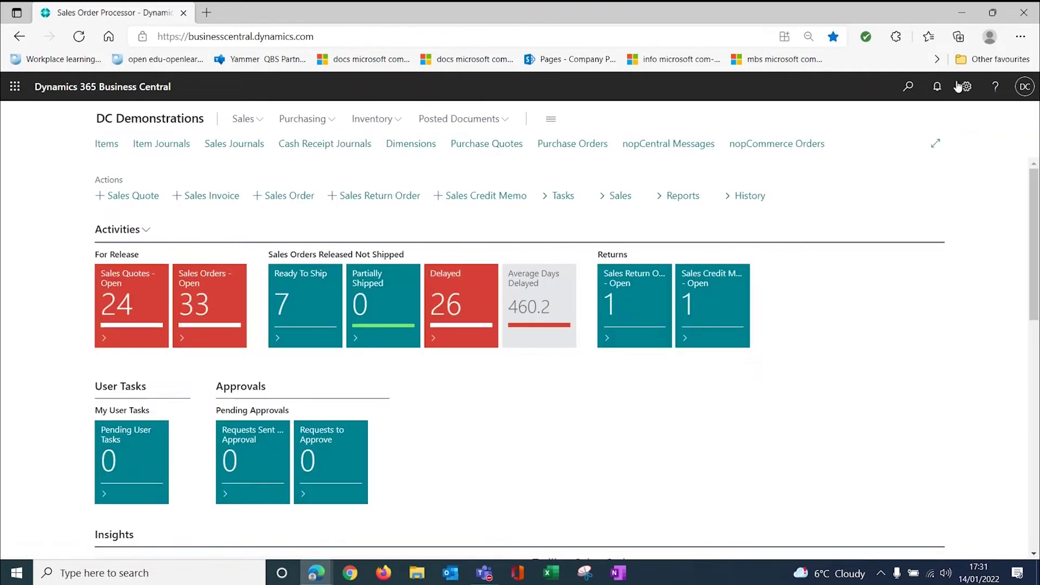
Find Customers via Tell Me 'custom', check the Spotsmeyer's Furnishings card, then go back home
click(907, 86)
text(cus)
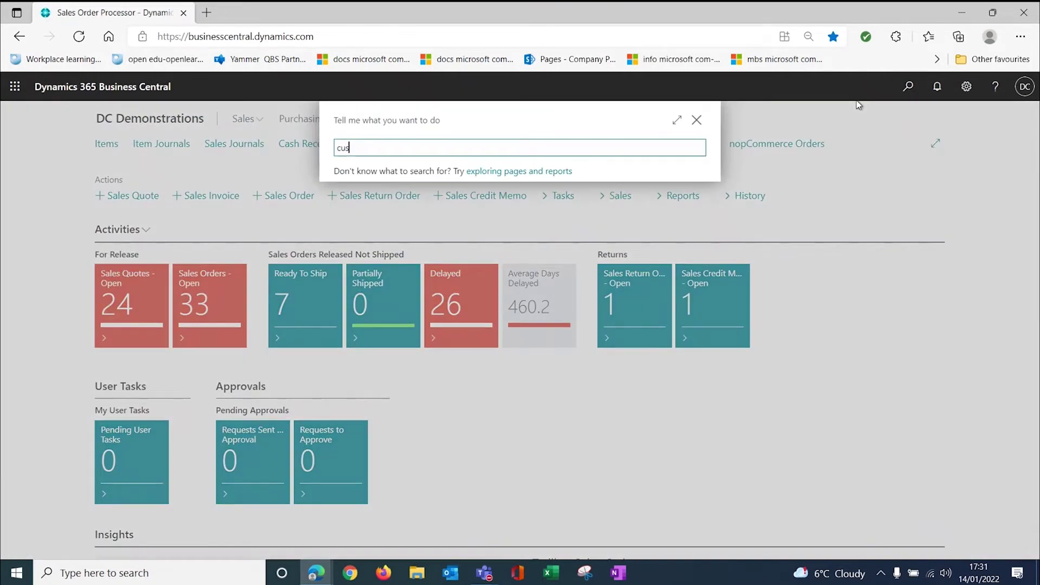
text(tom)
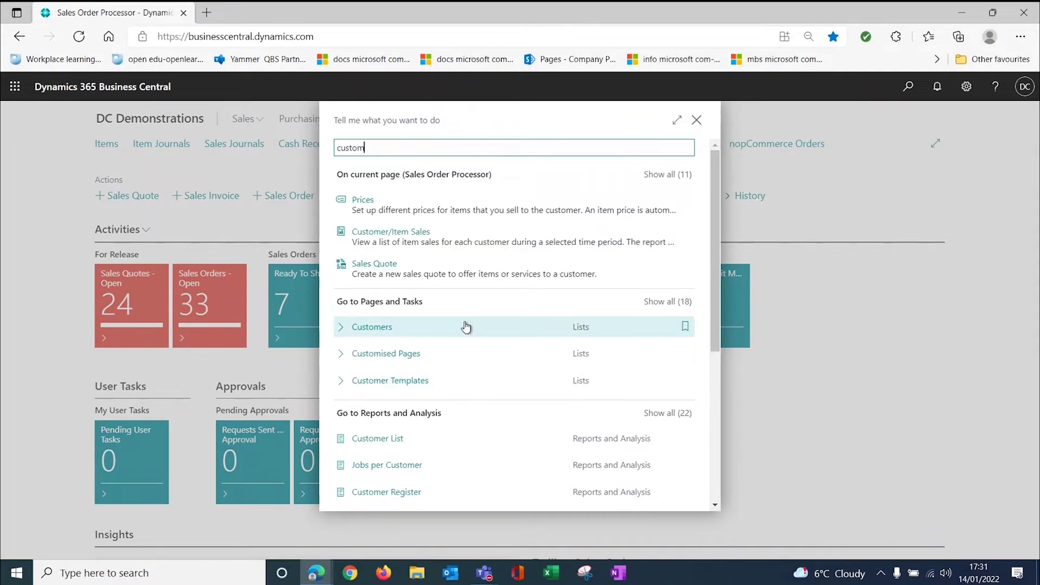
click(425, 329)
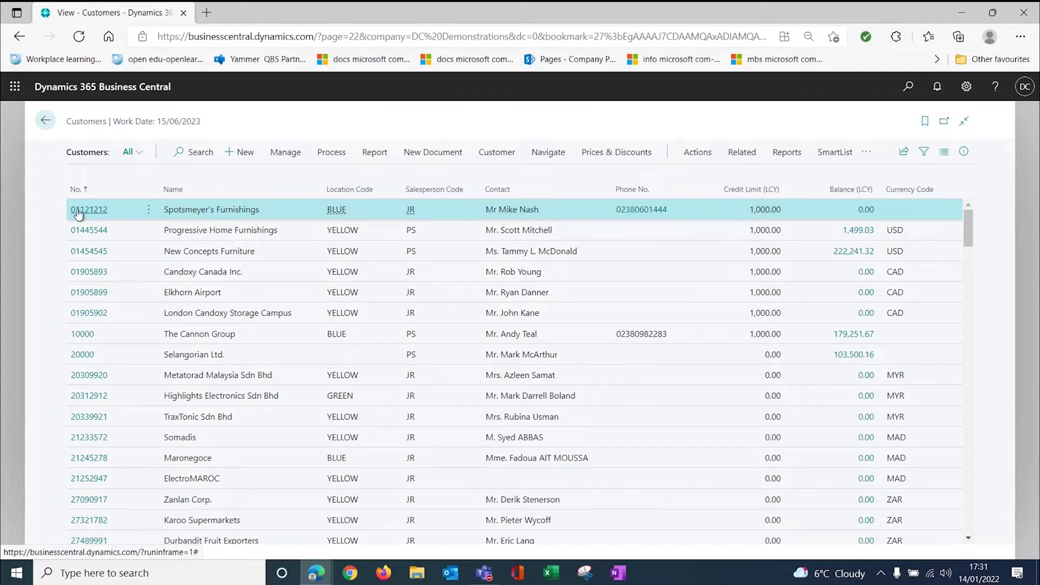
key(Return)
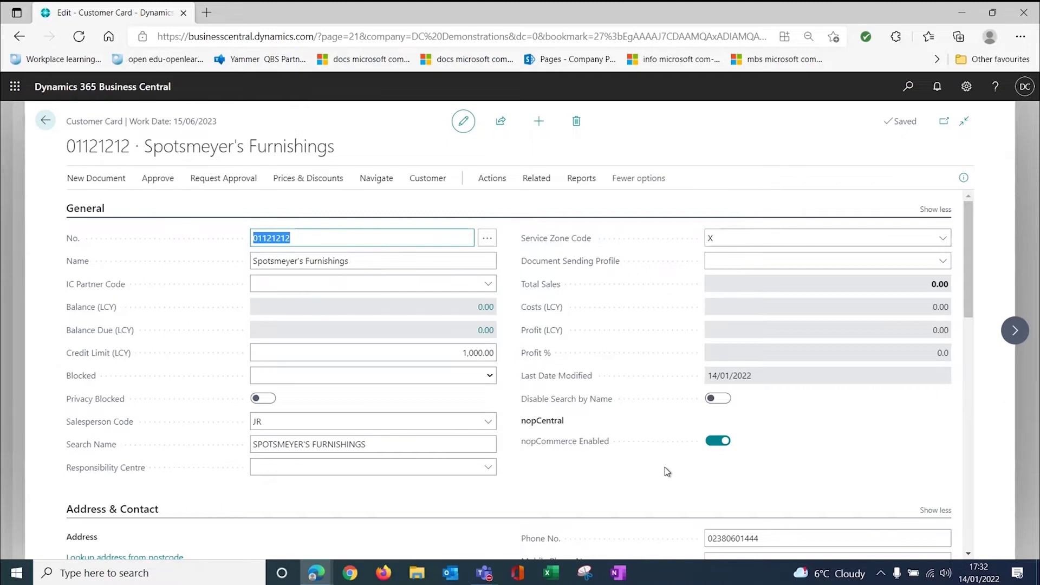
click(47, 128)
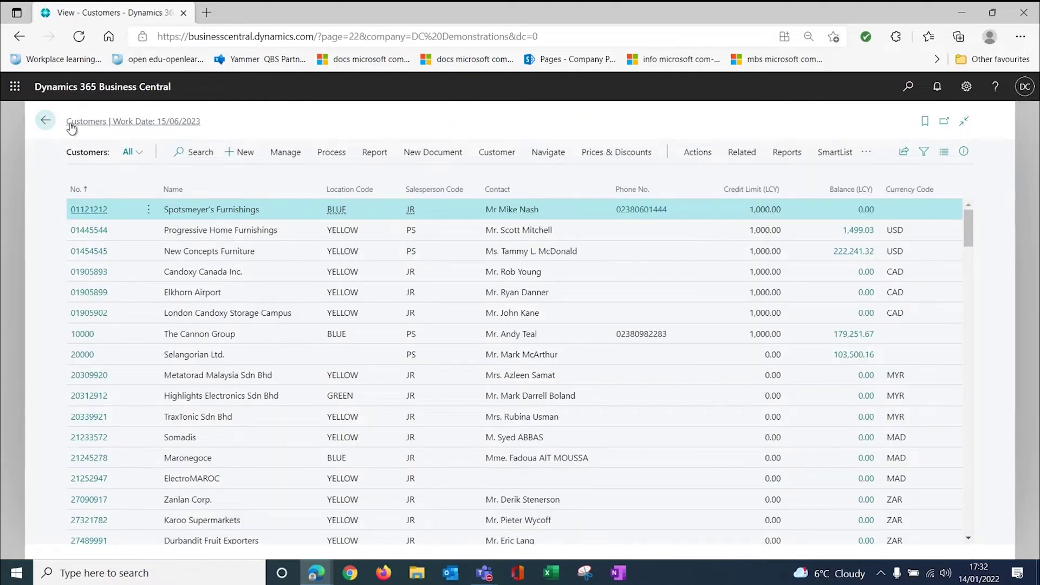
click(44, 122)
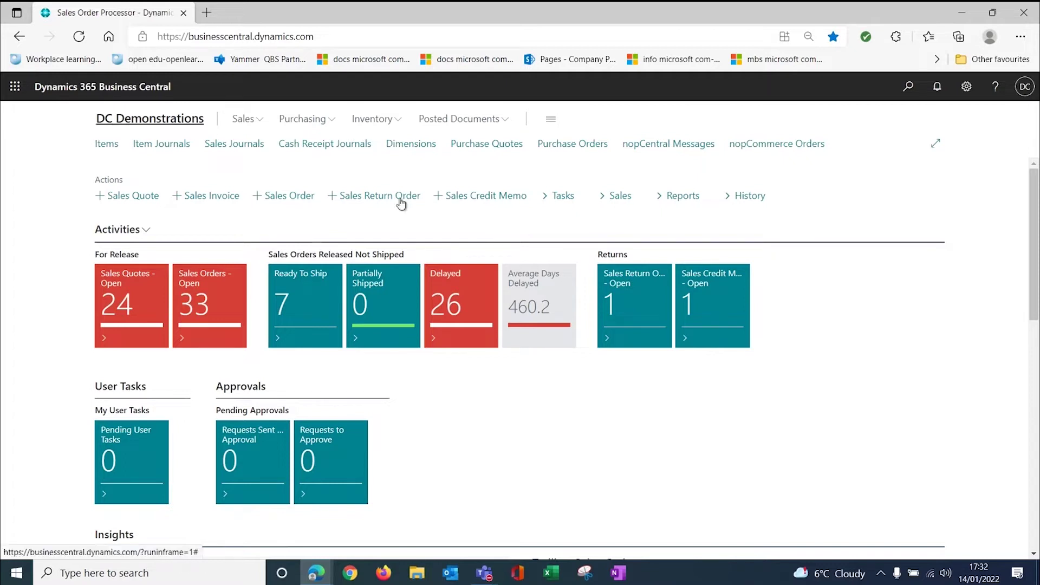
Open Customers via Tell Me 'custom', search the list for 'c' and open B2C Nop Customer
click(908, 86)
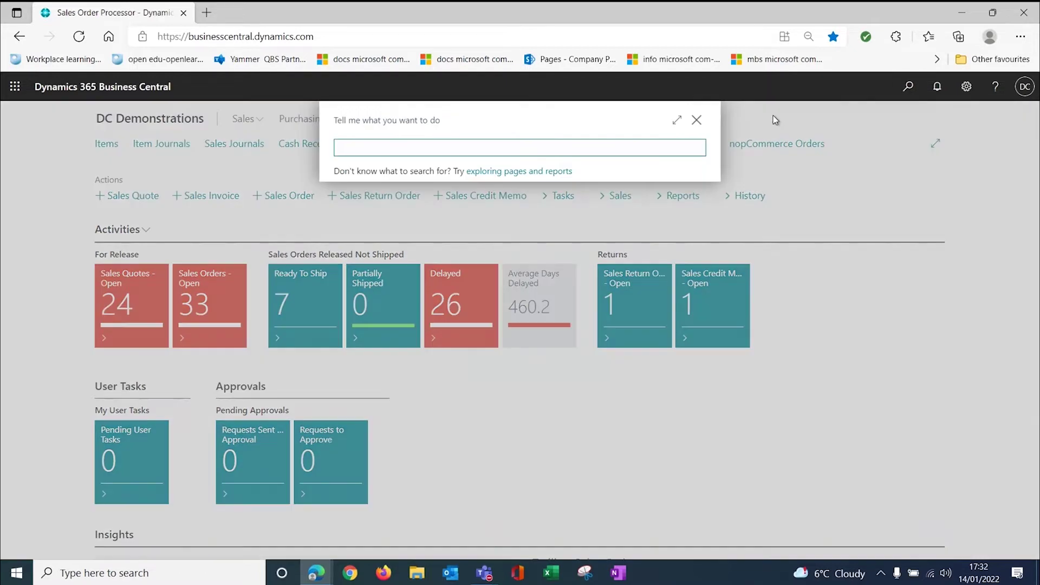
text(c)
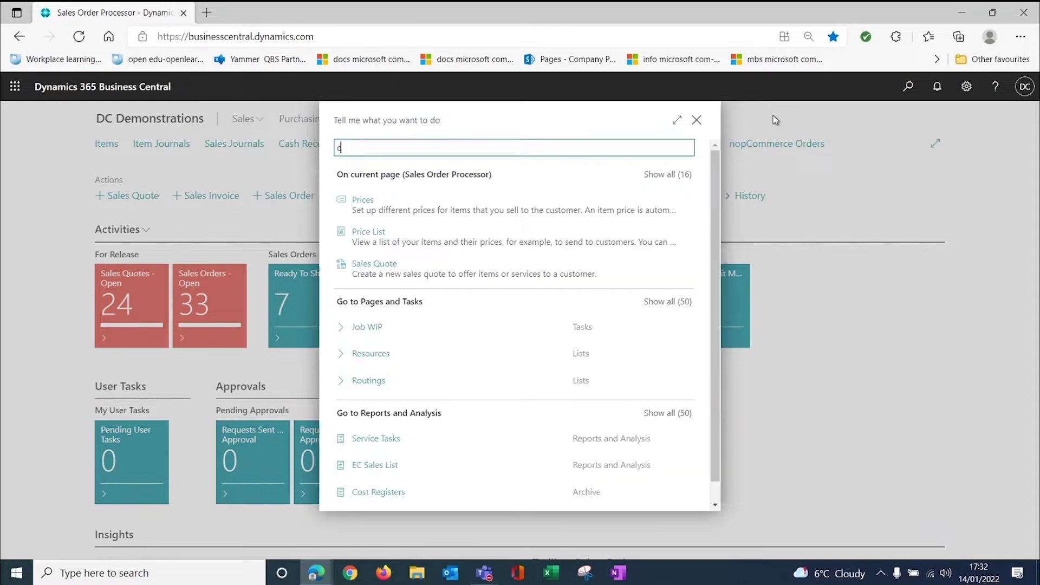
text(ustom)
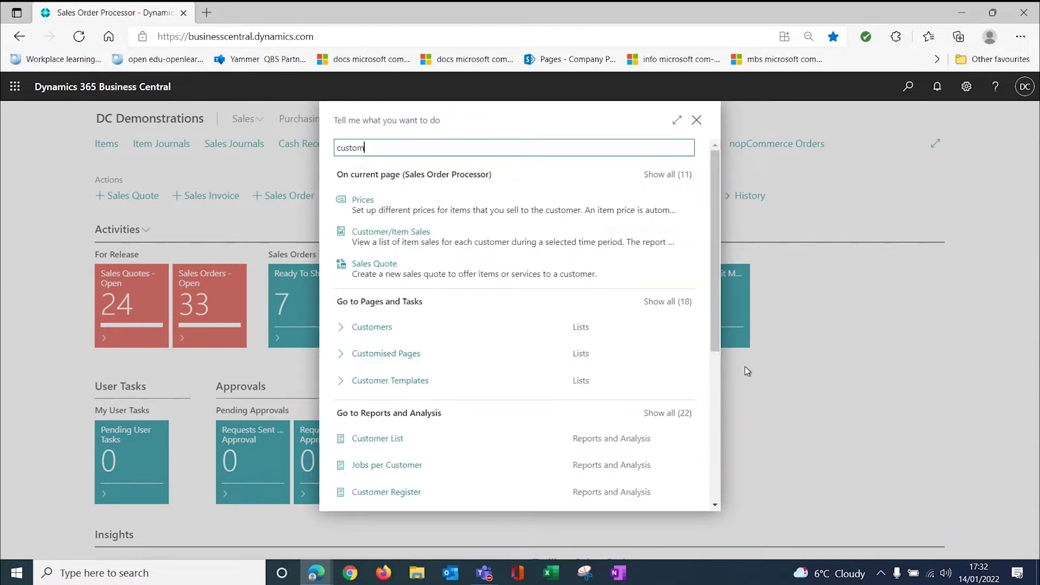
click(418, 338)
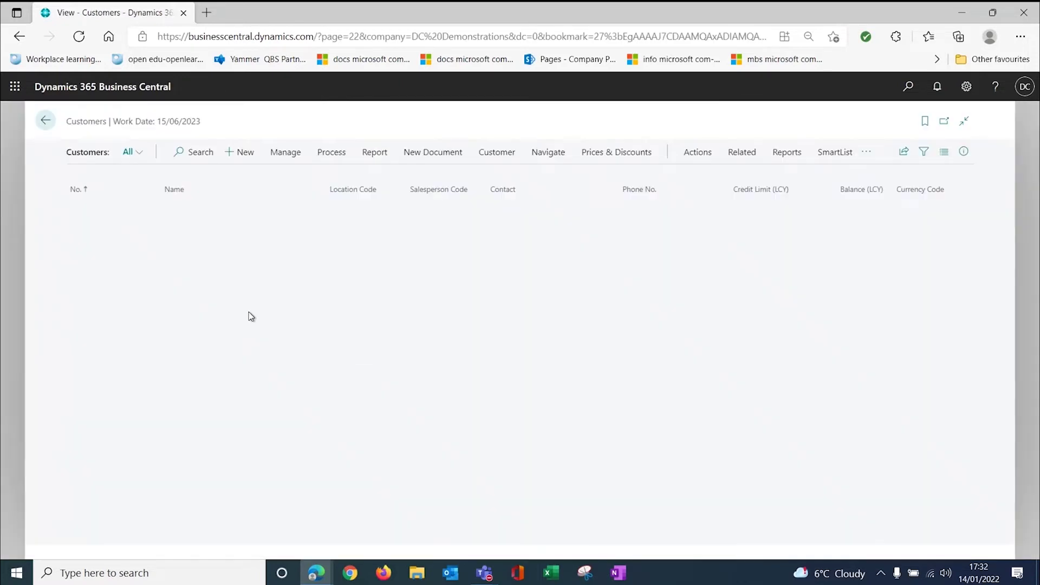
click(198, 155)
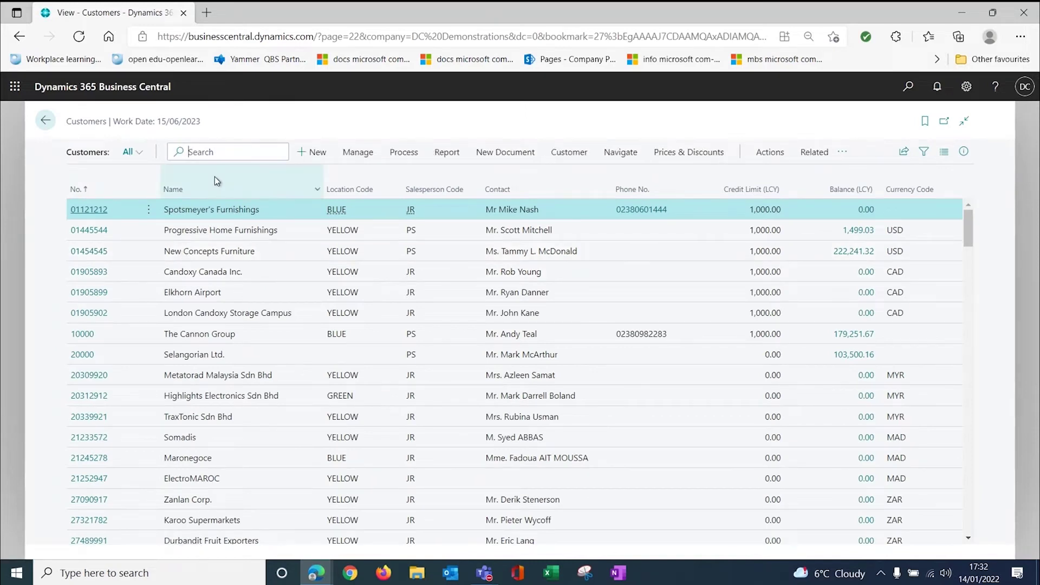
text(c00)
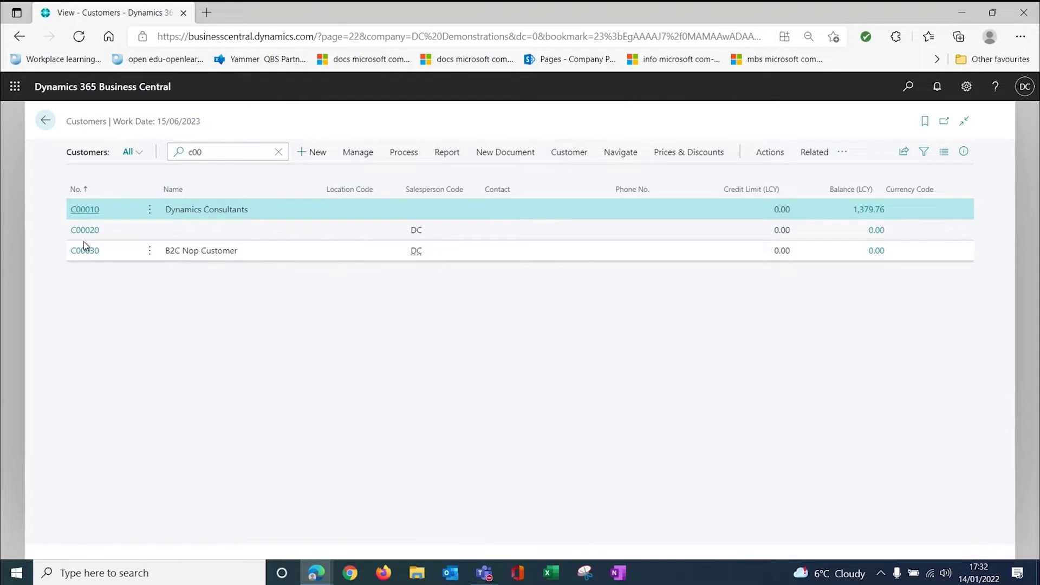
click(84, 242)
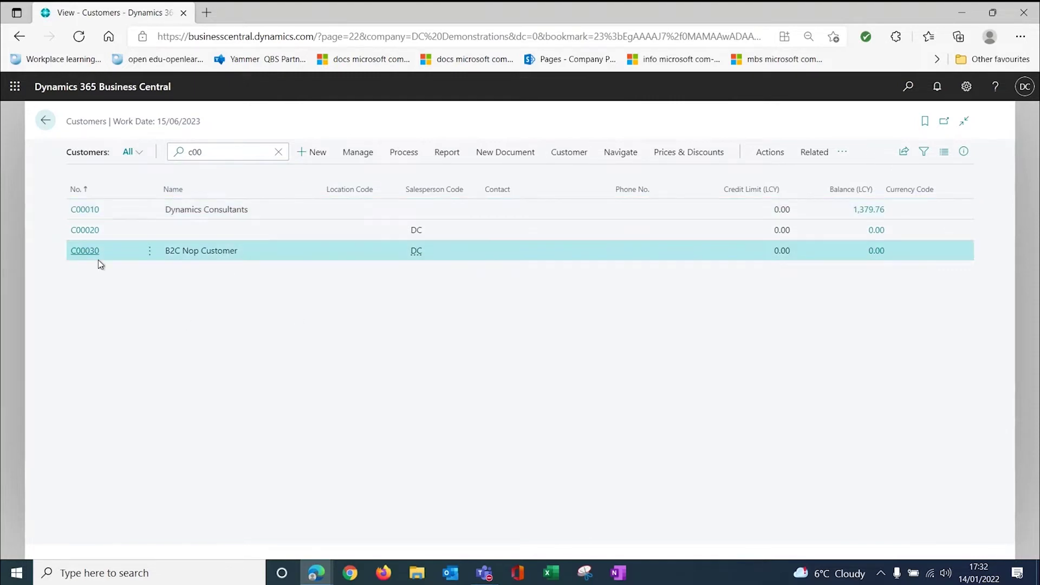
click(85, 250)
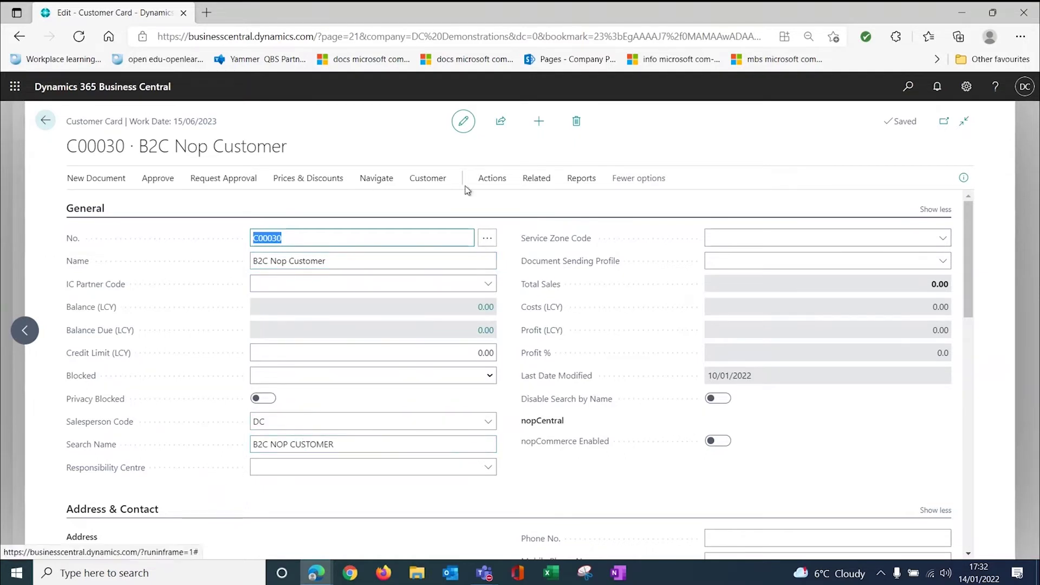
View the customer's contacts via Related > Customer > Contact, then back out to the role centre
click(540, 182)
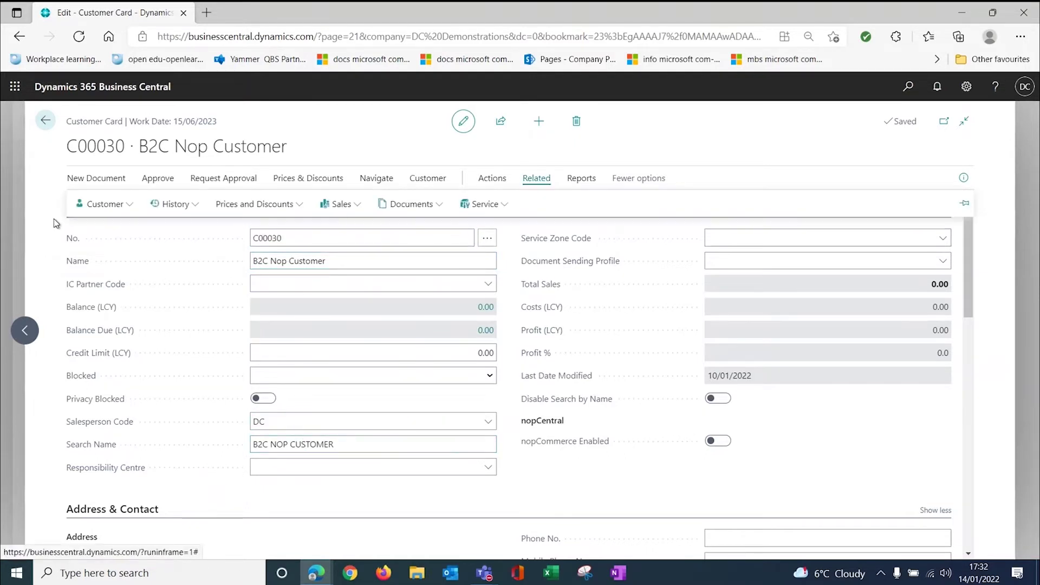
click(103, 205)
click(92, 319)
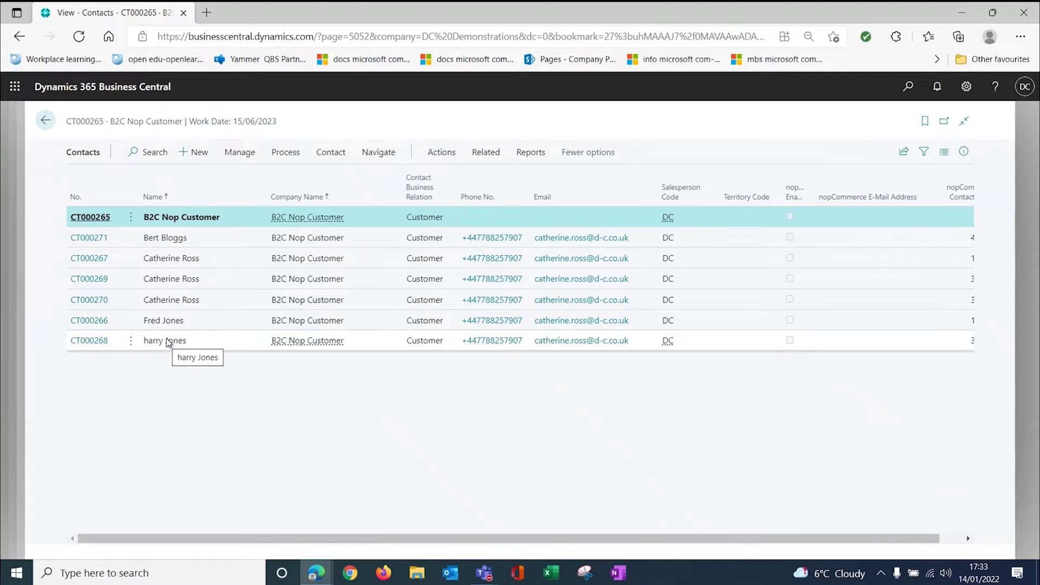
click(46, 122)
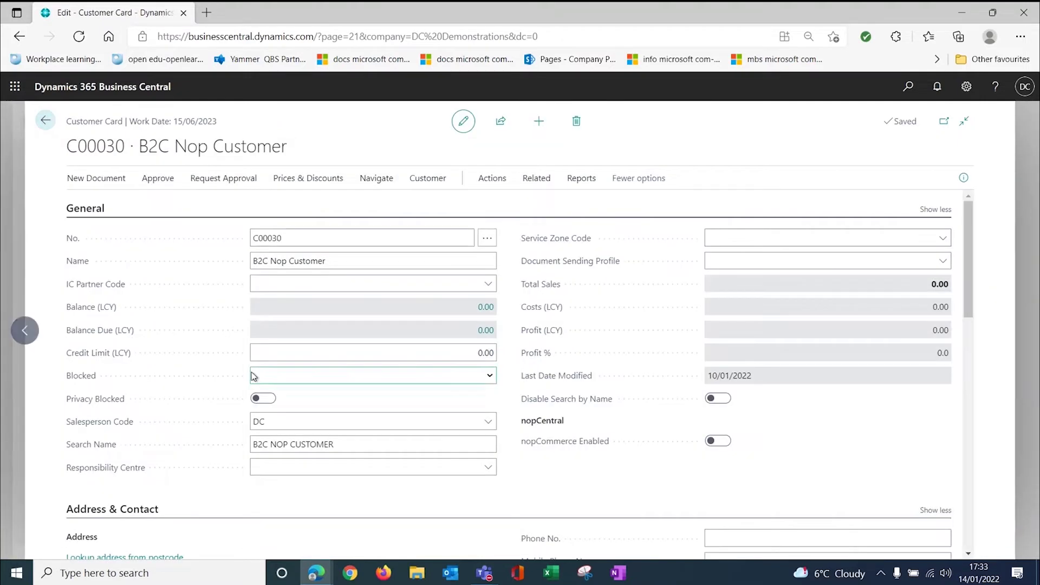
key(Escape)
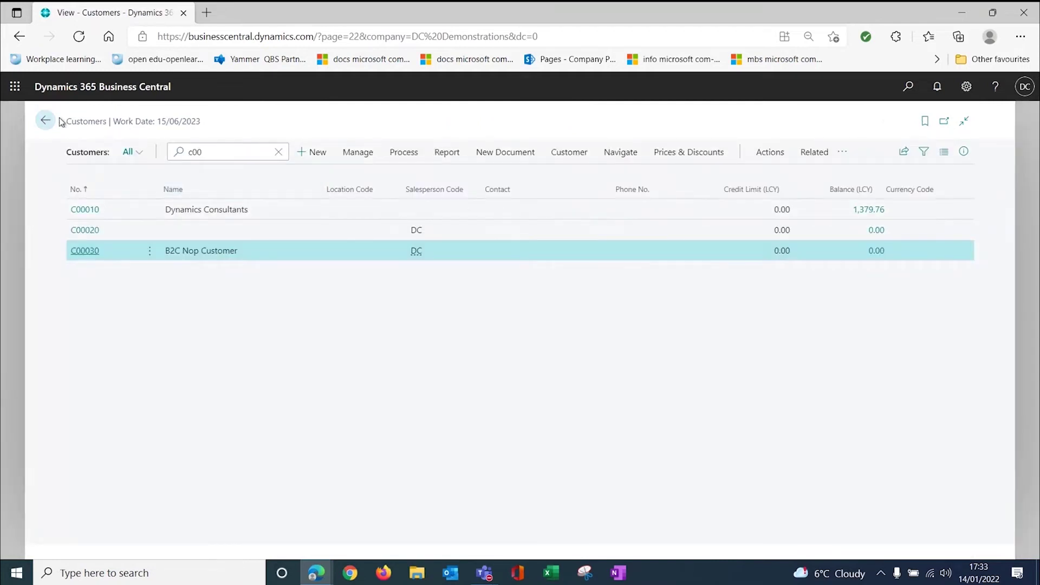
click(45, 120)
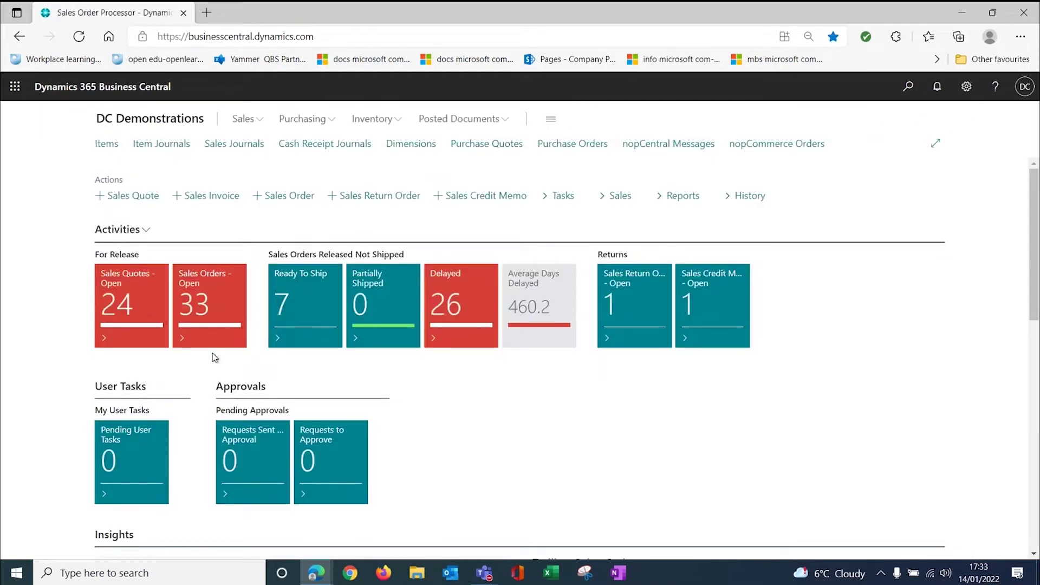
Create item 70070 from the ITEM template with description 'Cream Boardroom table'
click(103, 144)
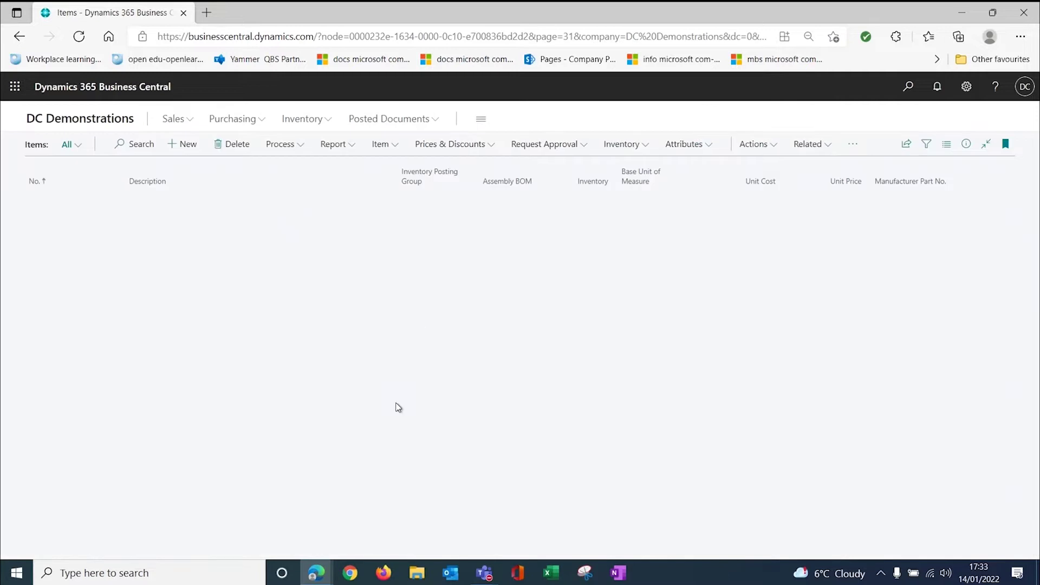
click(183, 144)
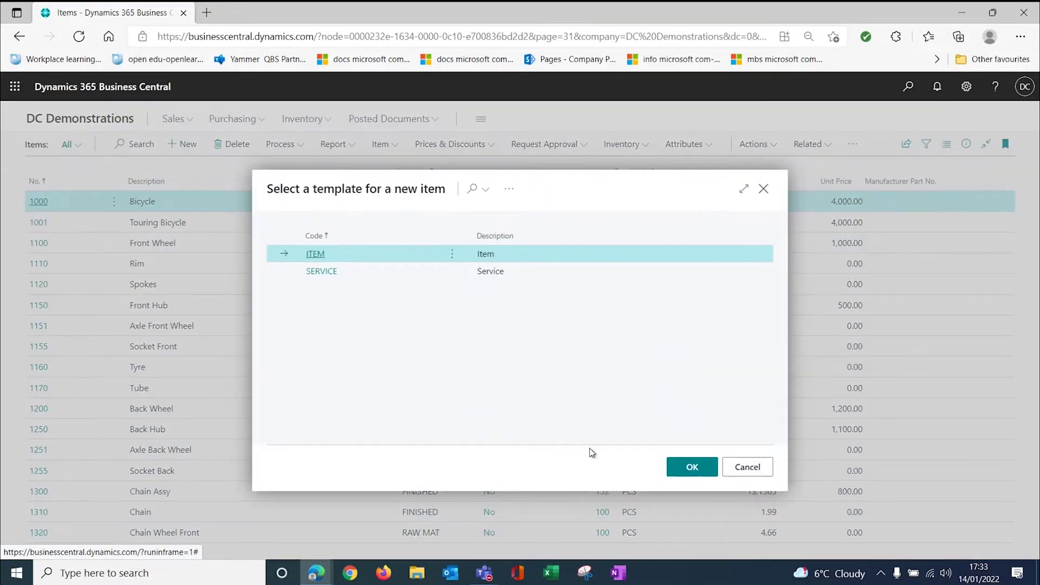
click(671, 464)
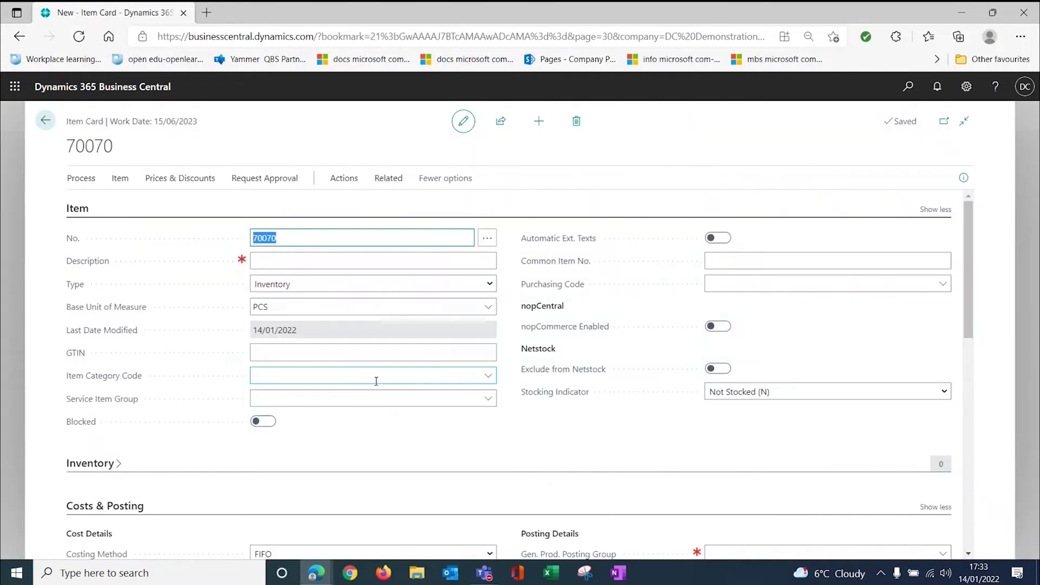
click(277, 262)
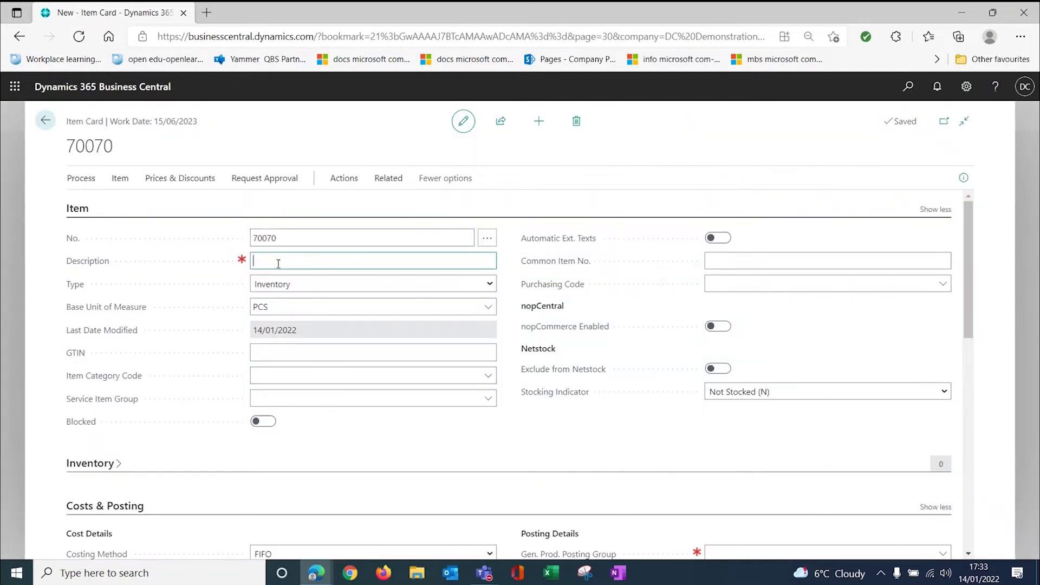
text(CreamBoardroom table)
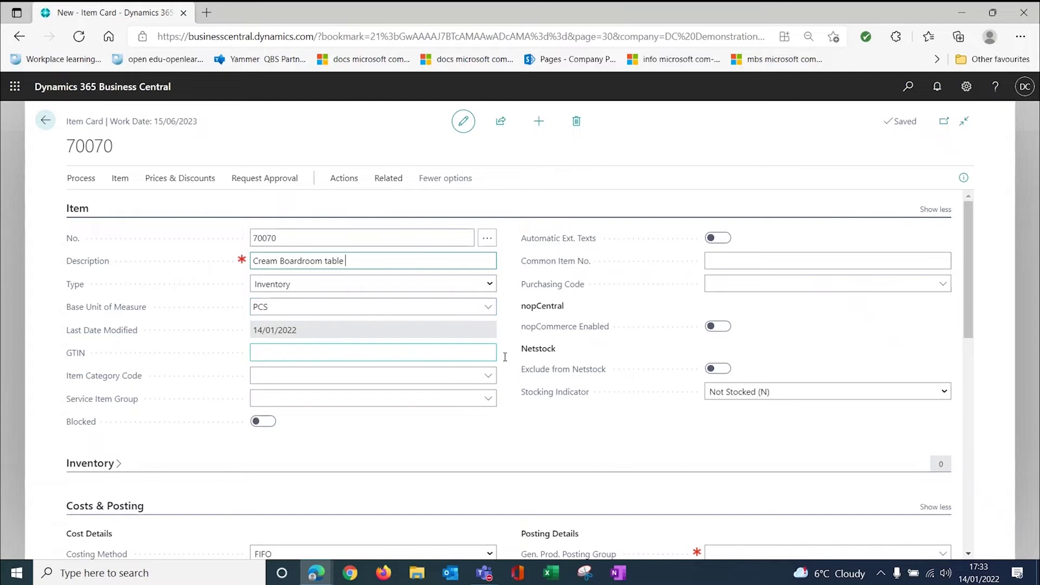
scroll(297, 373, down, 2)
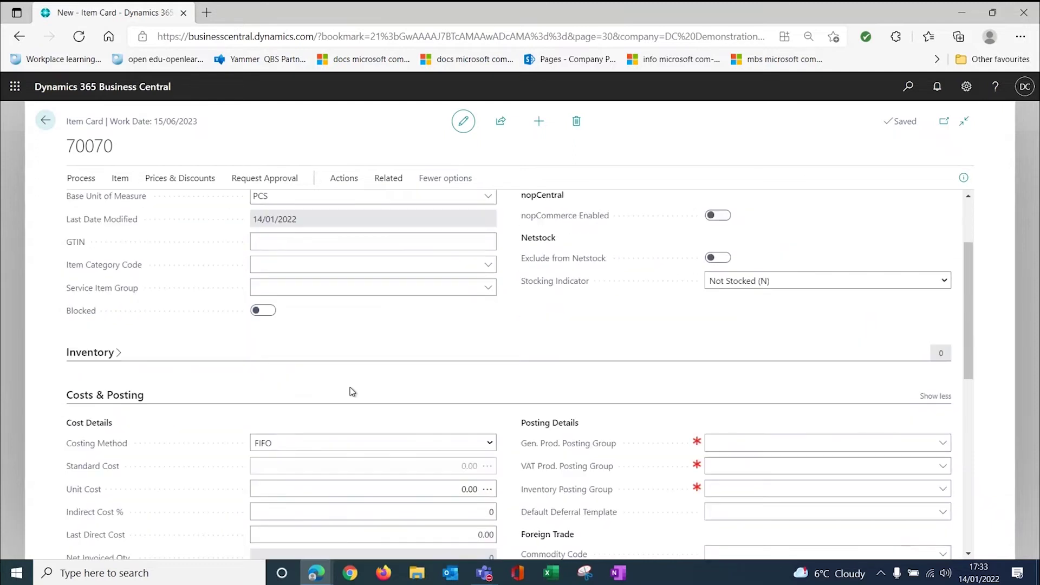
Set the new item's Unit Cost to 1,000.00
scroll(352, 391, down, 2)
click(451, 381)
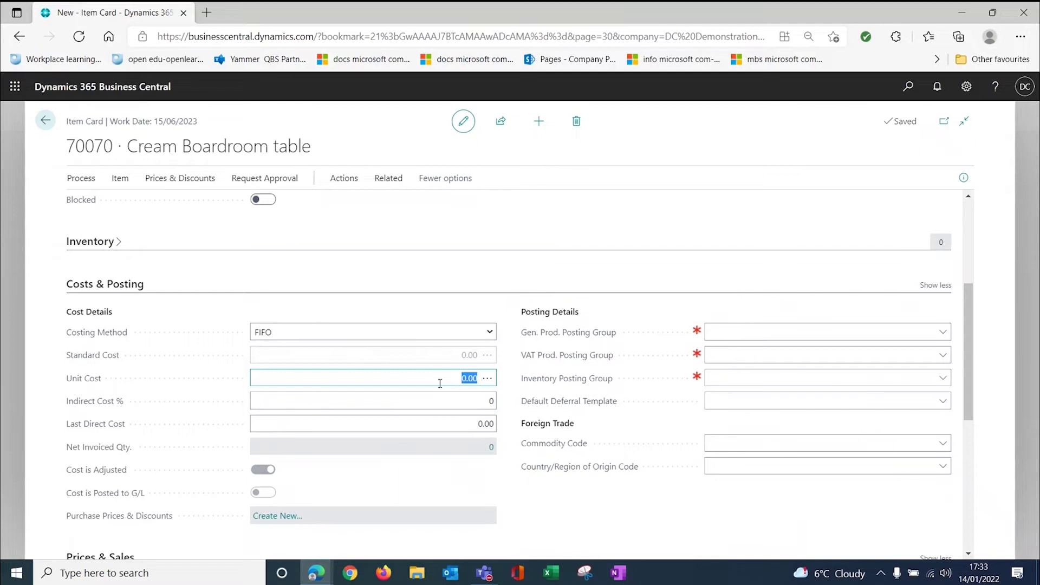
text(1000)
key(Tab)
Set Gen. Prod. Posting Group to RETAIL and Inventory Posting Group to RESALE
click(763, 327)
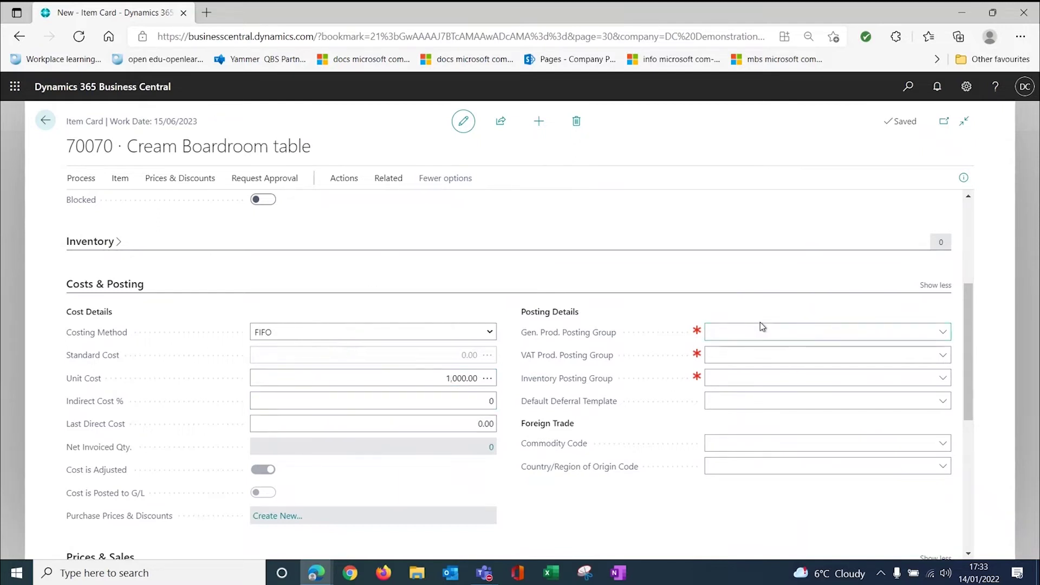
click(728, 332)
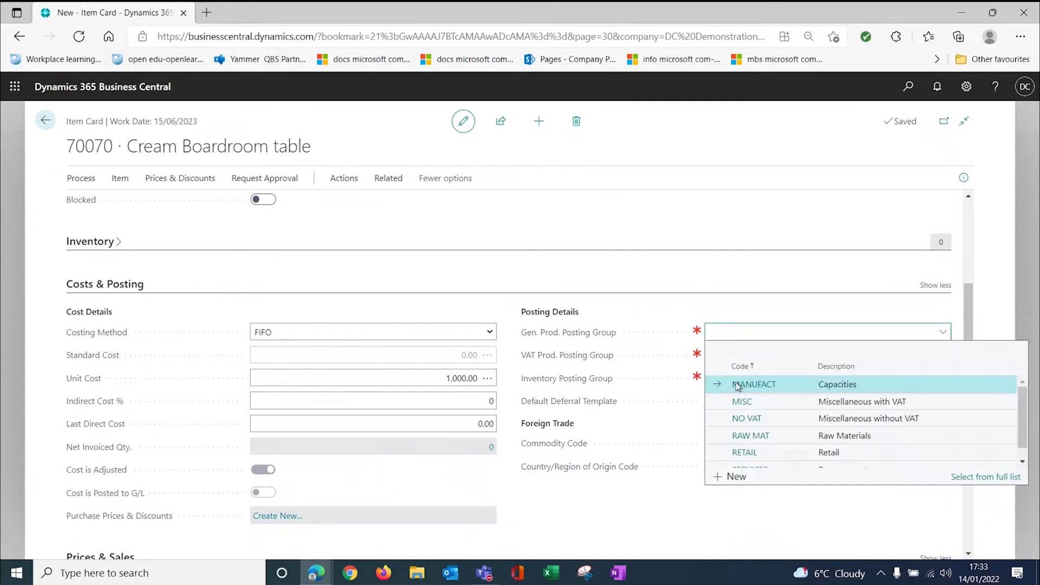
click(746, 453)
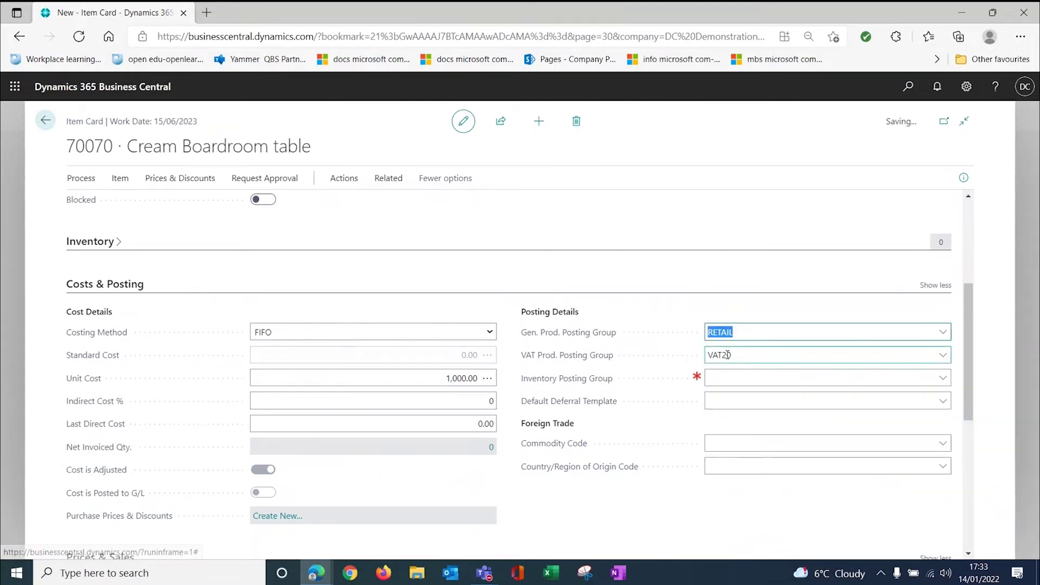
click(733, 385)
click(728, 464)
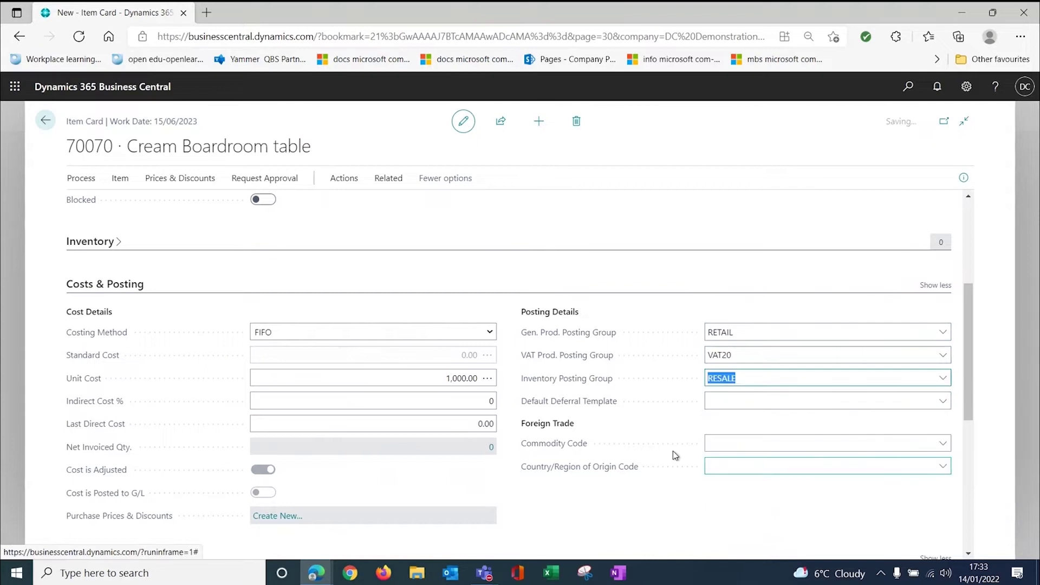
scroll(422, 376, down, 4)
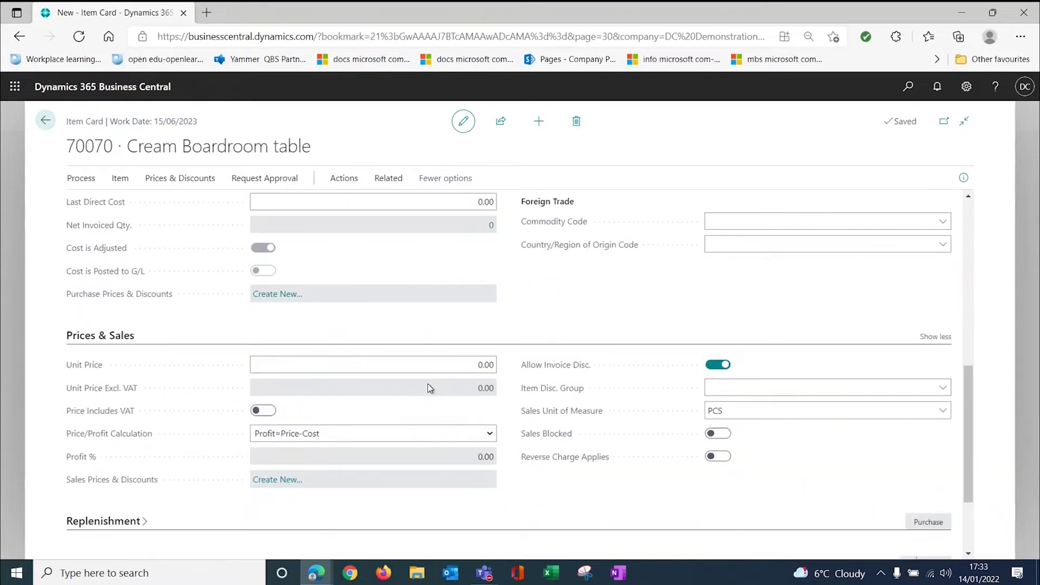
Enter a 1,500.00 unit price and 1,000.00 last direct cost
click(439, 366)
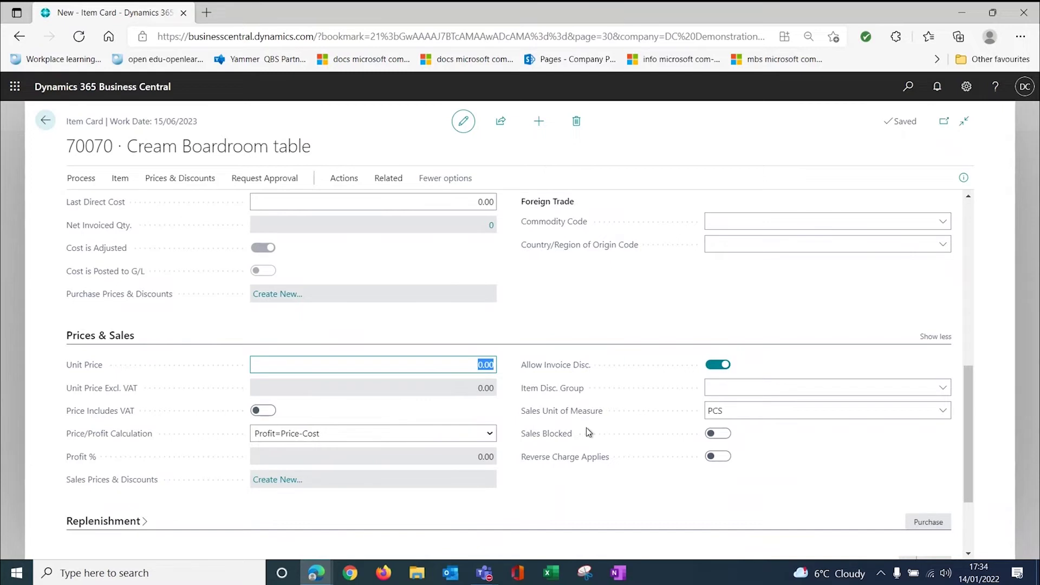
text(1500)
key(Tab)
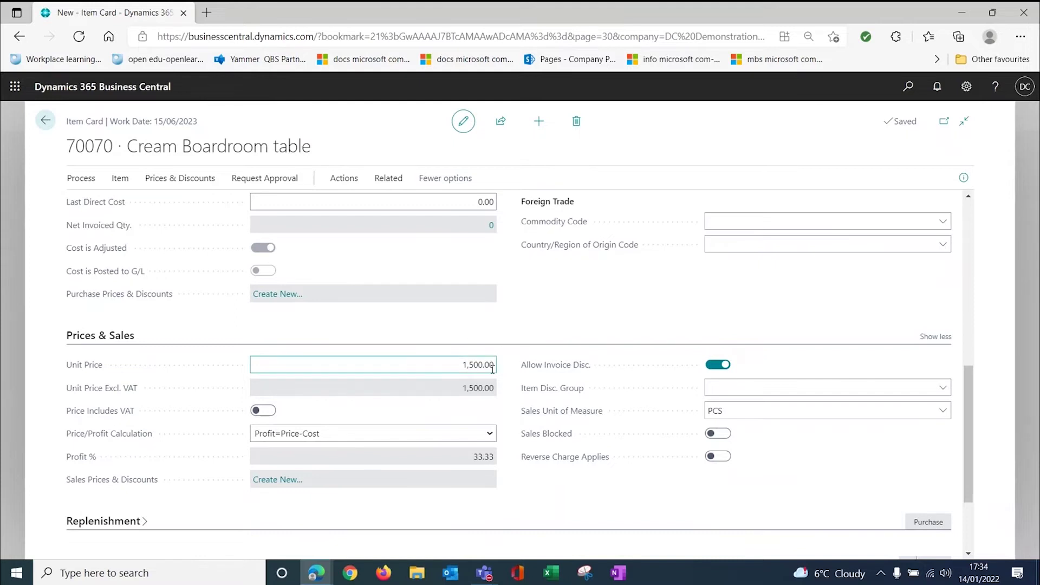
scroll(490, 347, up, 1)
click(471, 256)
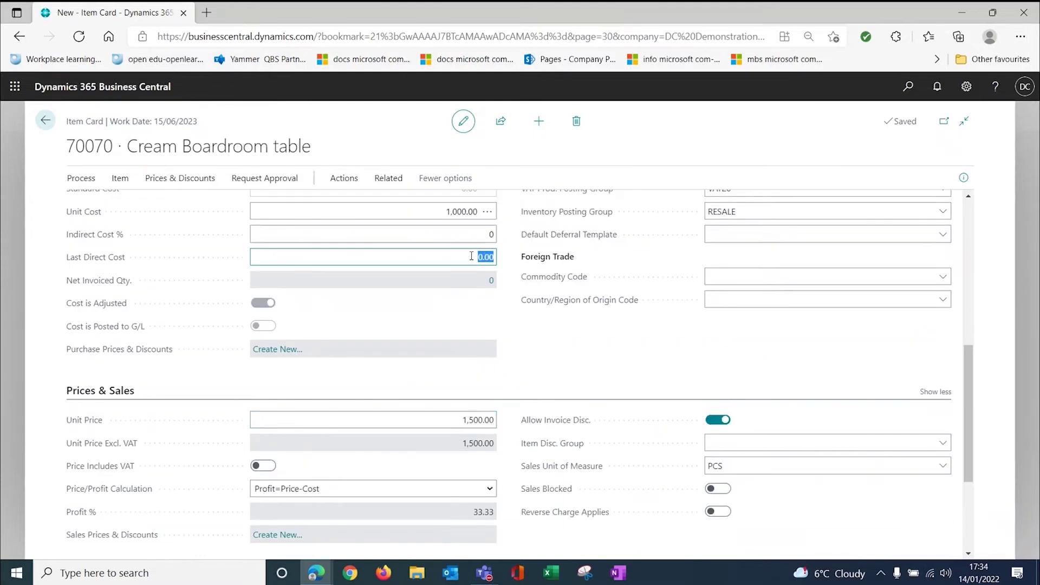
text(1000)
key(Tab)
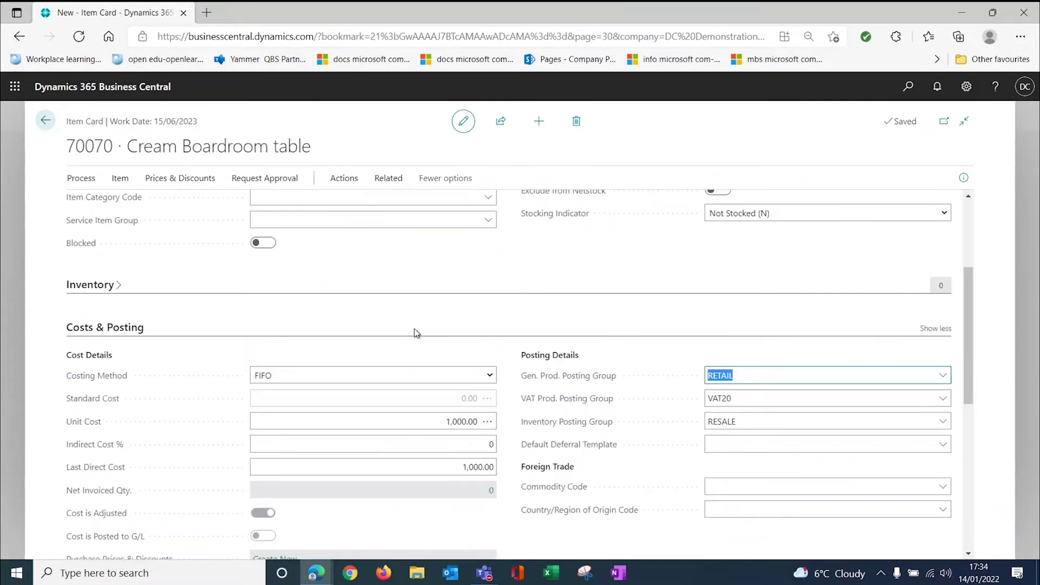
scroll(503, 431, down, 2)
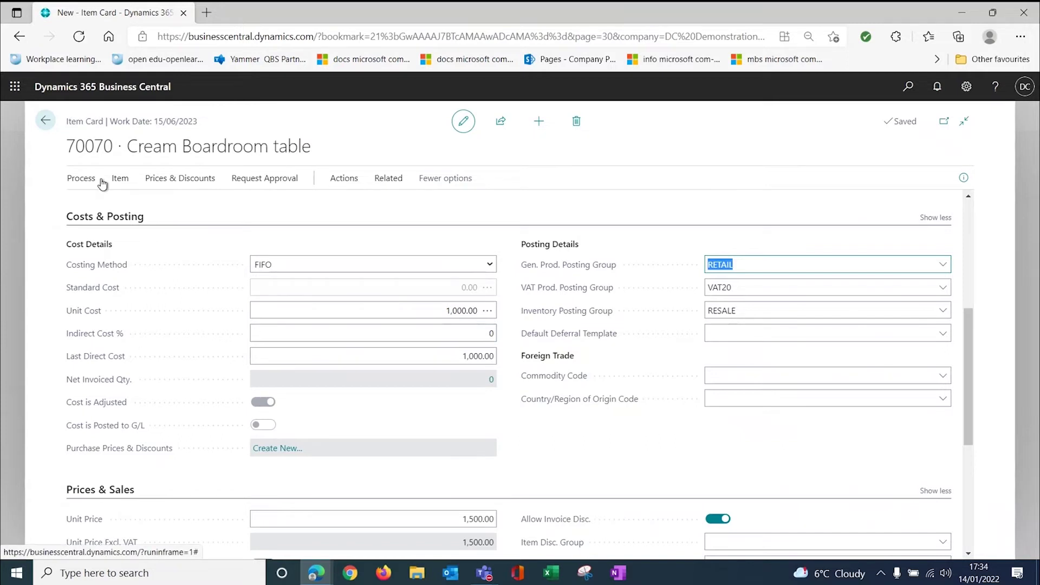
Open the item's attribute values editor and set the Colour attribute to White
click(114, 184)
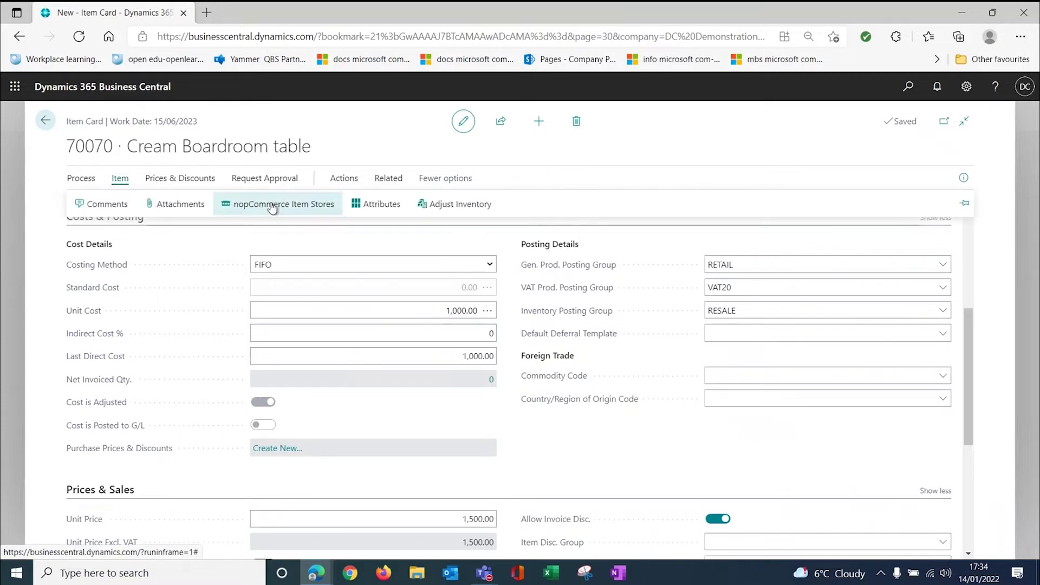
click(359, 204)
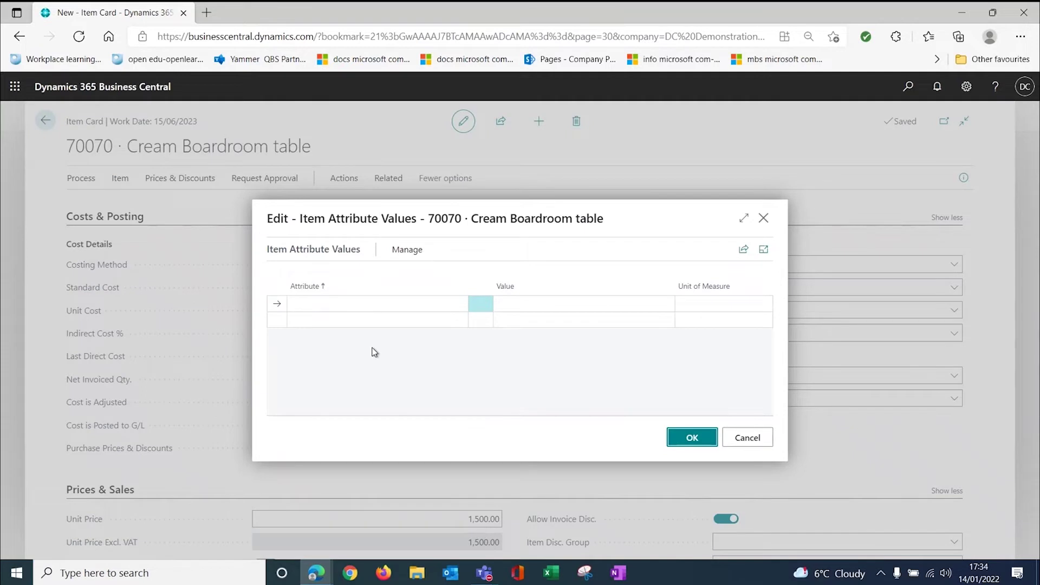
click(350, 305)
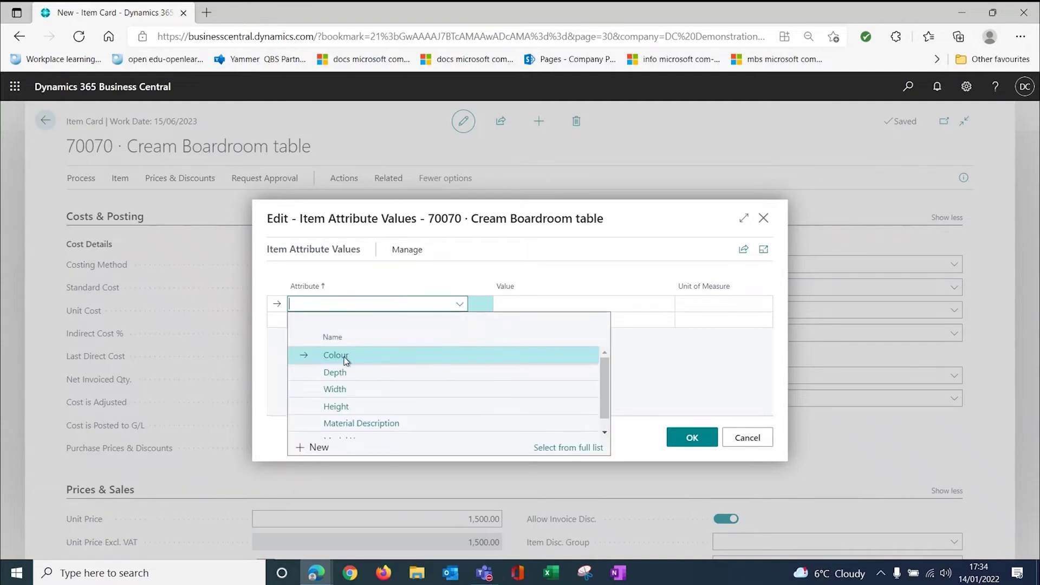
click(378, 353)
click(587, 299)
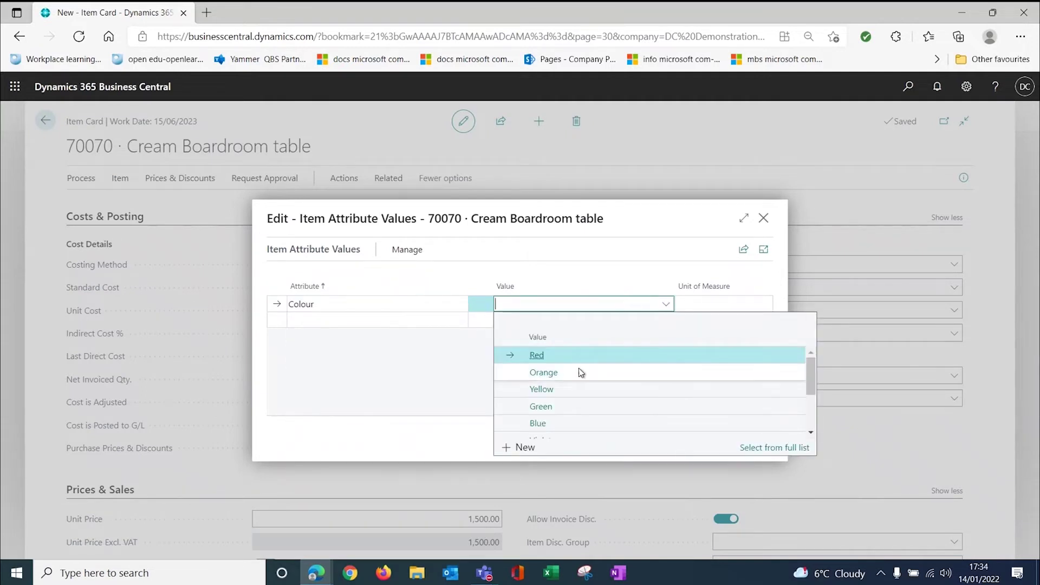
scroll(592, 387, down, 1)
scroll(592, 387, down, 1)
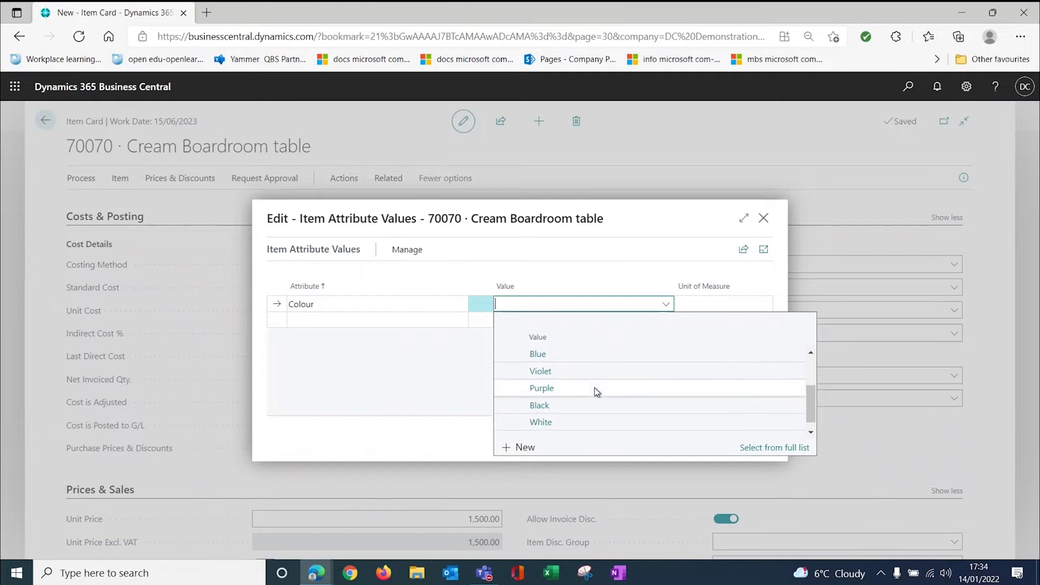
scroll(595, 387, down, 1)
click(570, 411)
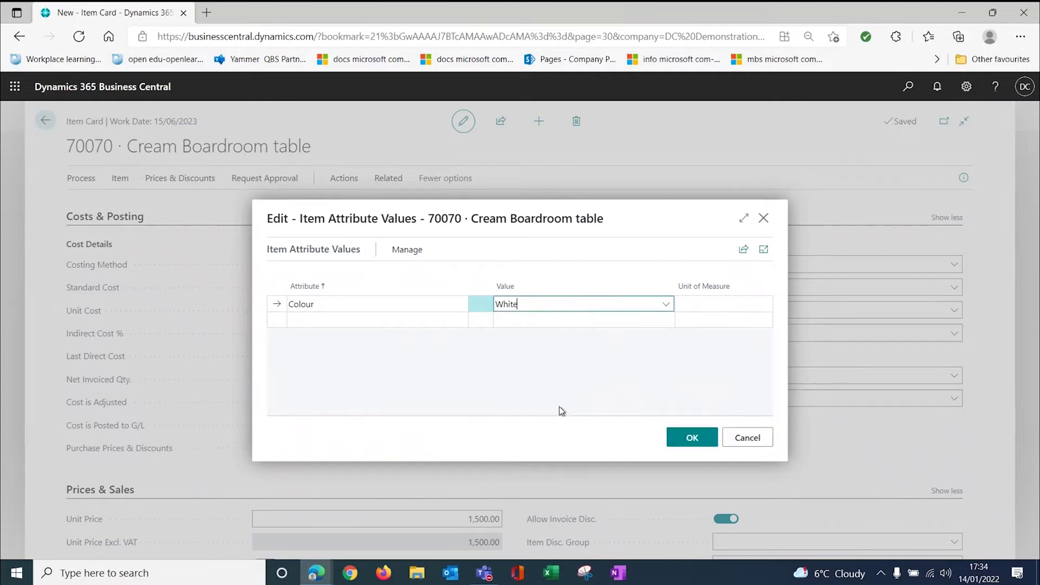
Add the Depth attribute with a value of 600
click(420, 319)
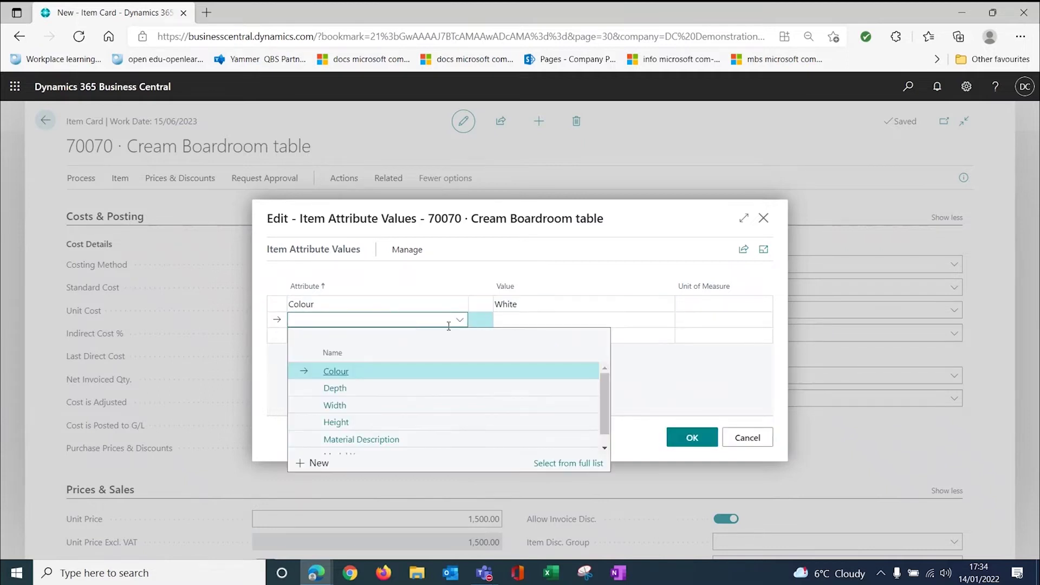
click(357, 389)
click(523, 327)
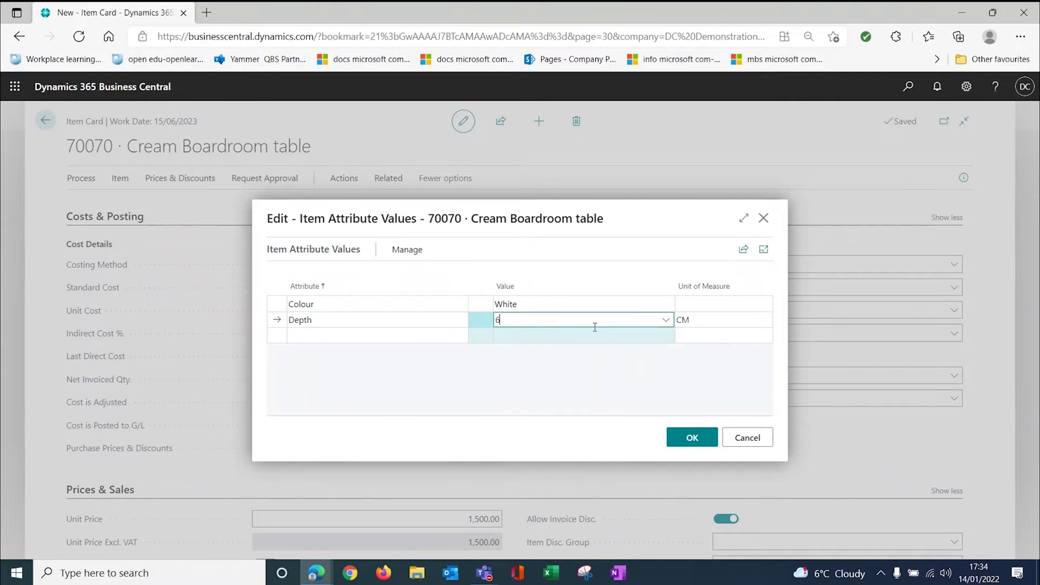
click(369, 336)
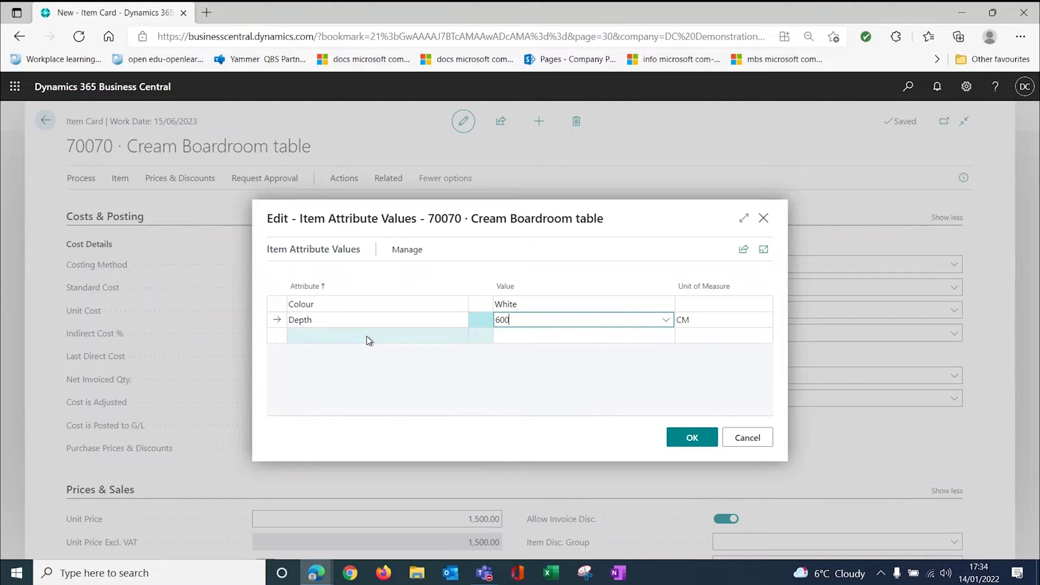
scroll(357, 420, down, 1)
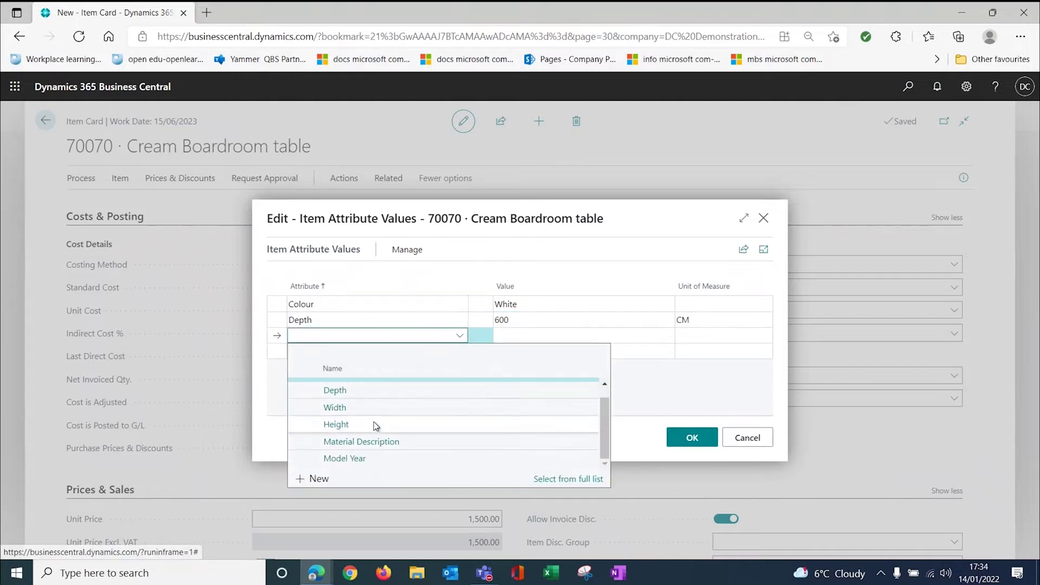
scroll(372, 422, up, 1)
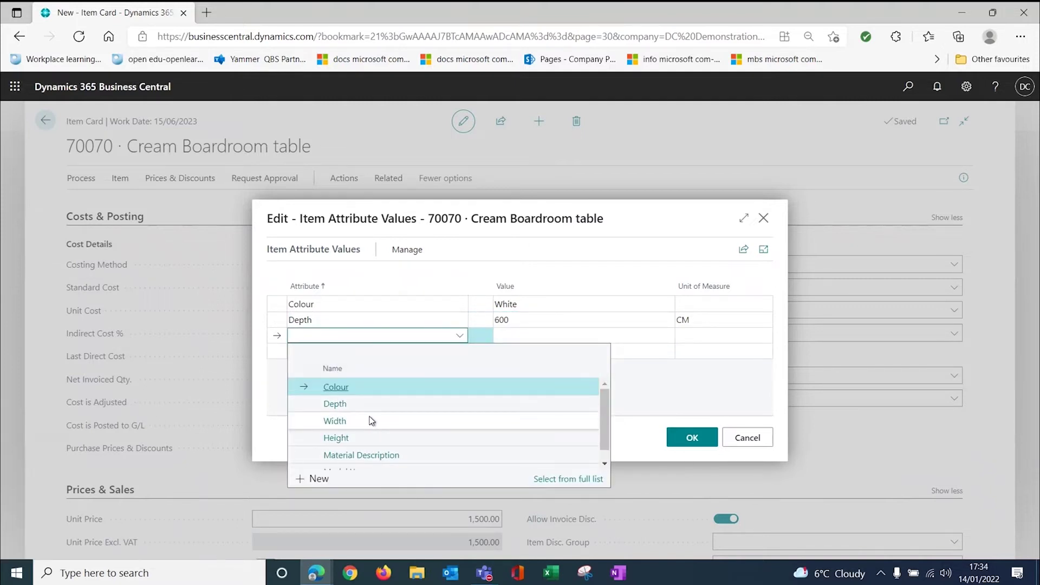
scroll(371, 420, down, 1)
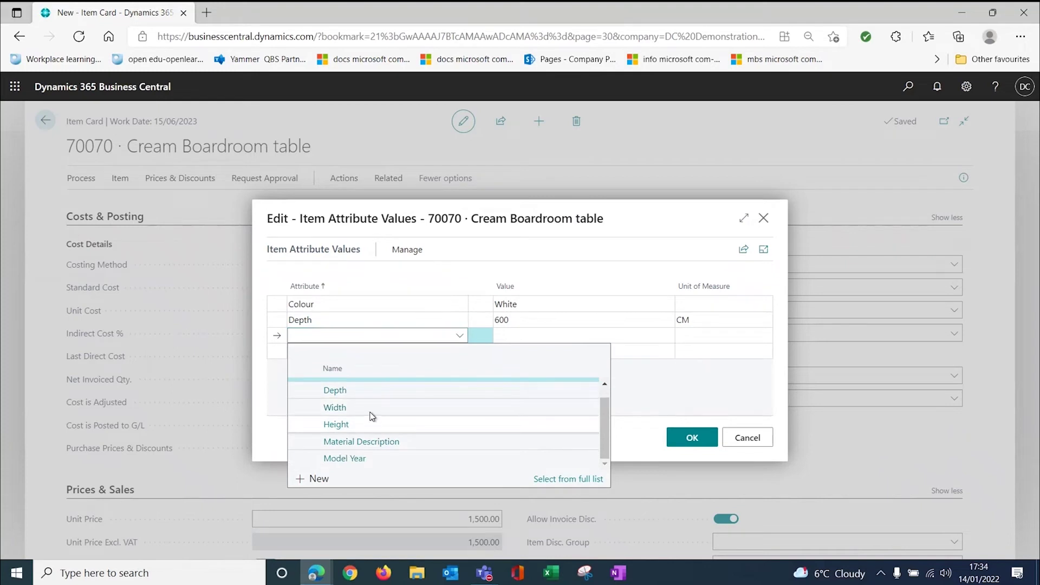
Add the Height attribute, correcting the mistyped 8500 to 500
click(371, 421)
click(530, 334)
text(8500)
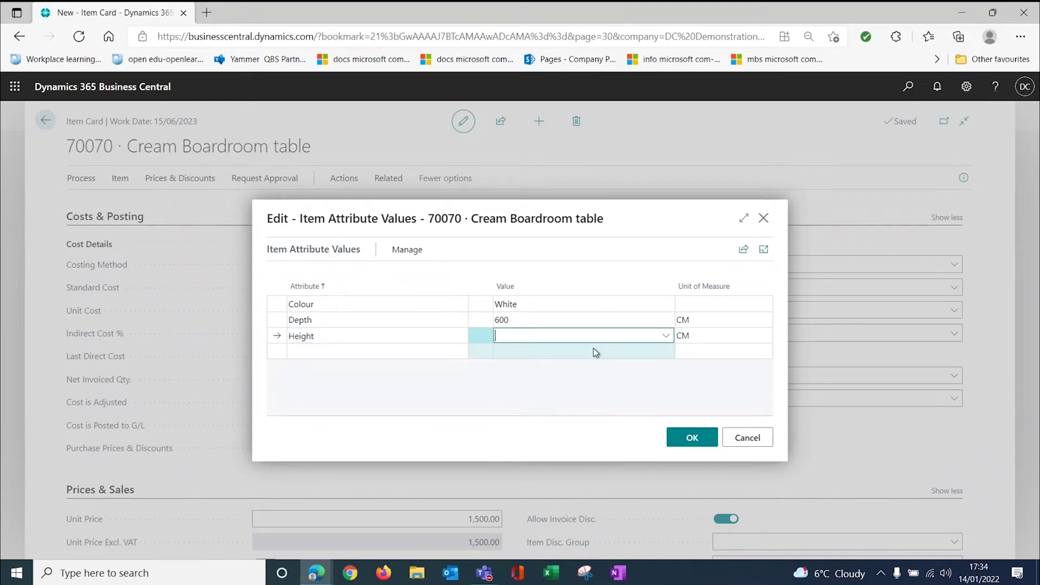
key(Return)
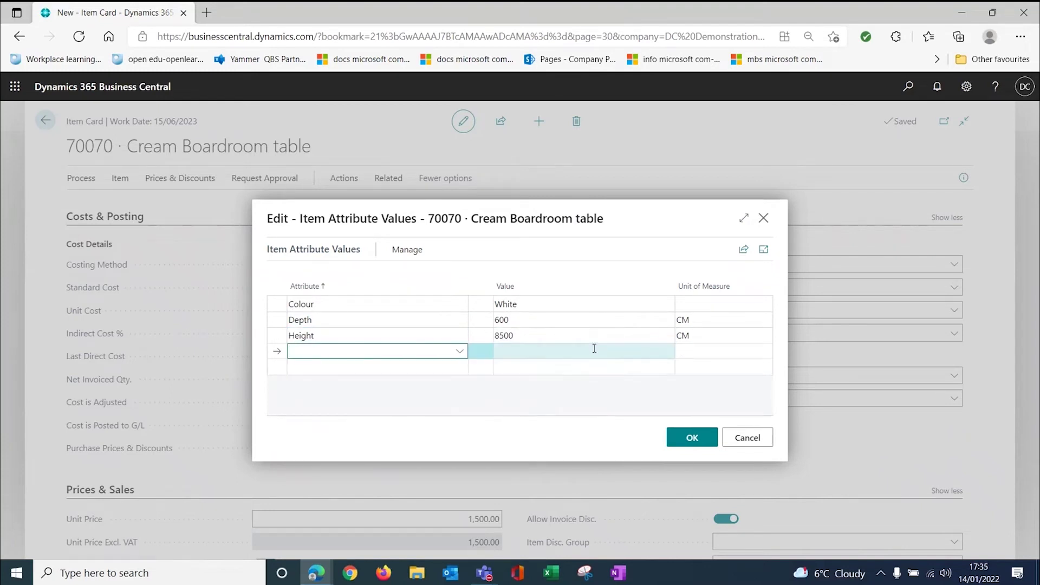
click(595, 336)
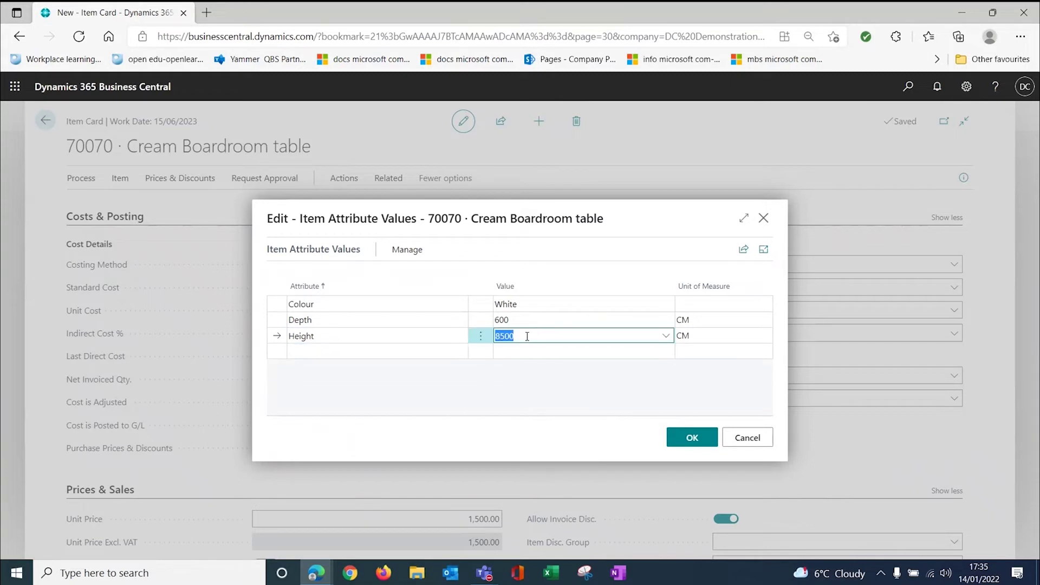
text(50)
key(Return)
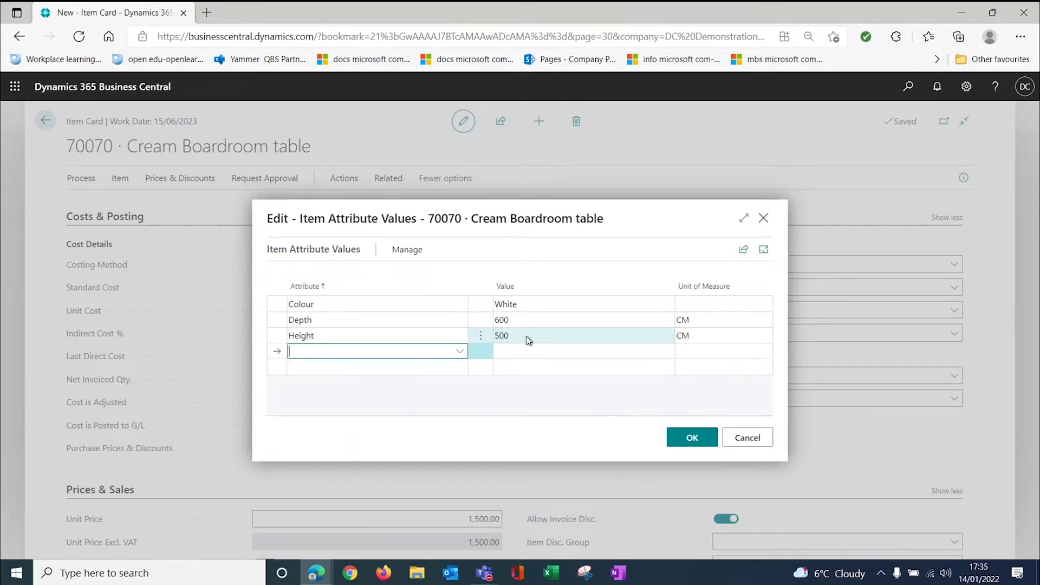
Add Width 600 and correct the Depth value to 1500
click(459, 352)
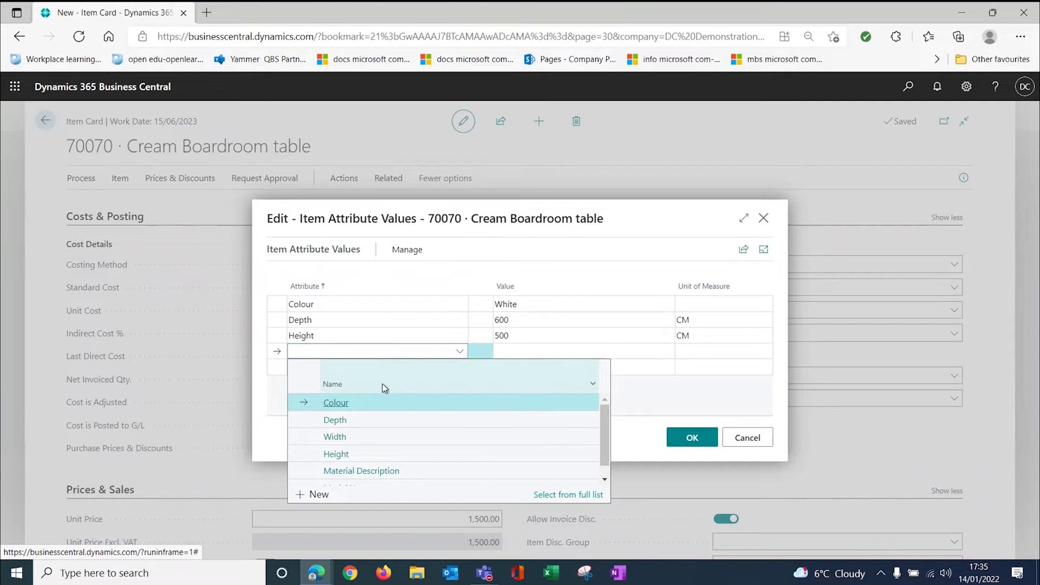
click(335, 436)
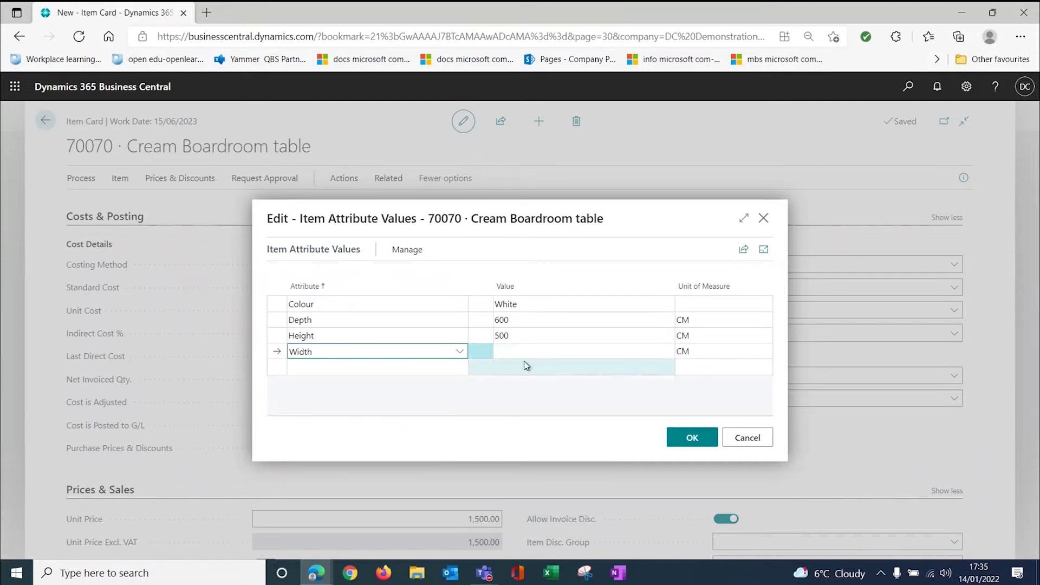
click(535, 352)
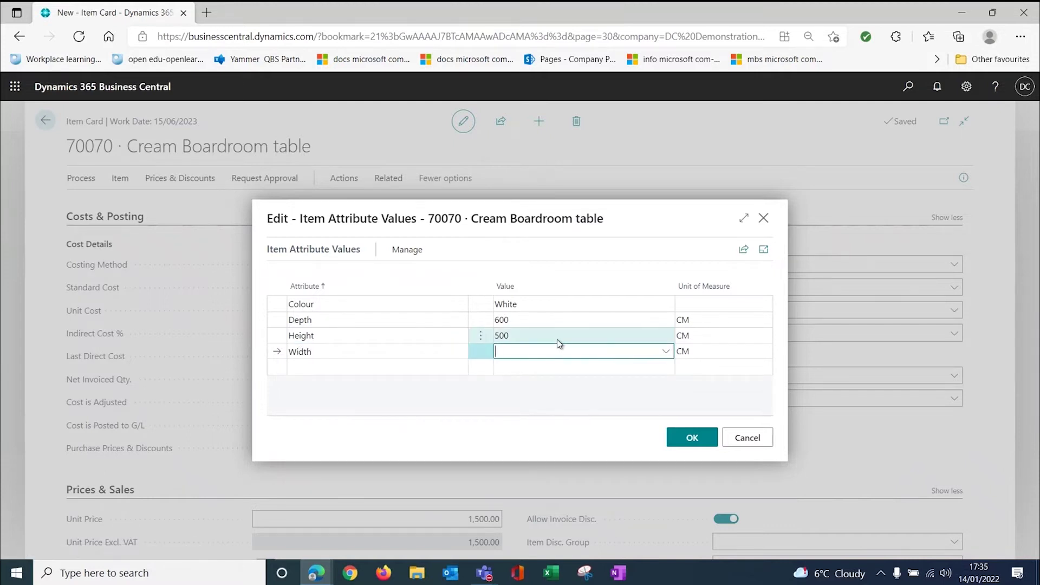
click(552, 321)
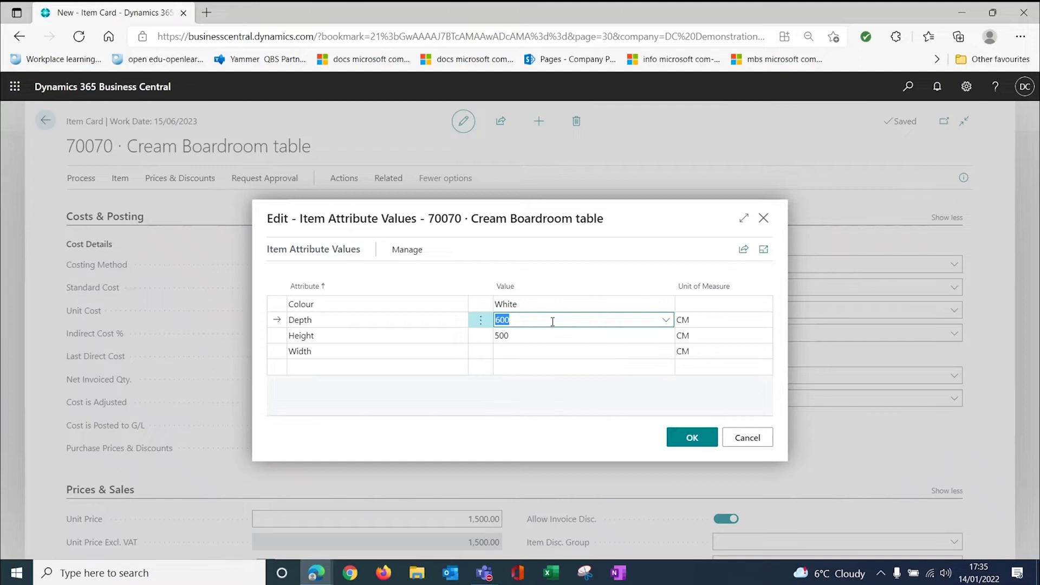
text(1500)
click(579, 350)
text(6)
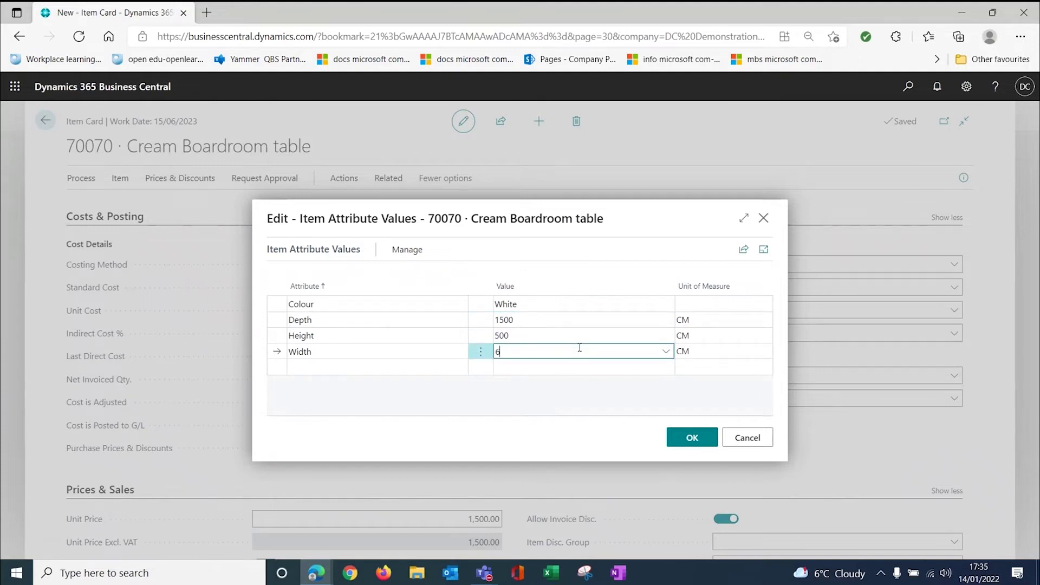
text(00)
key(Return)
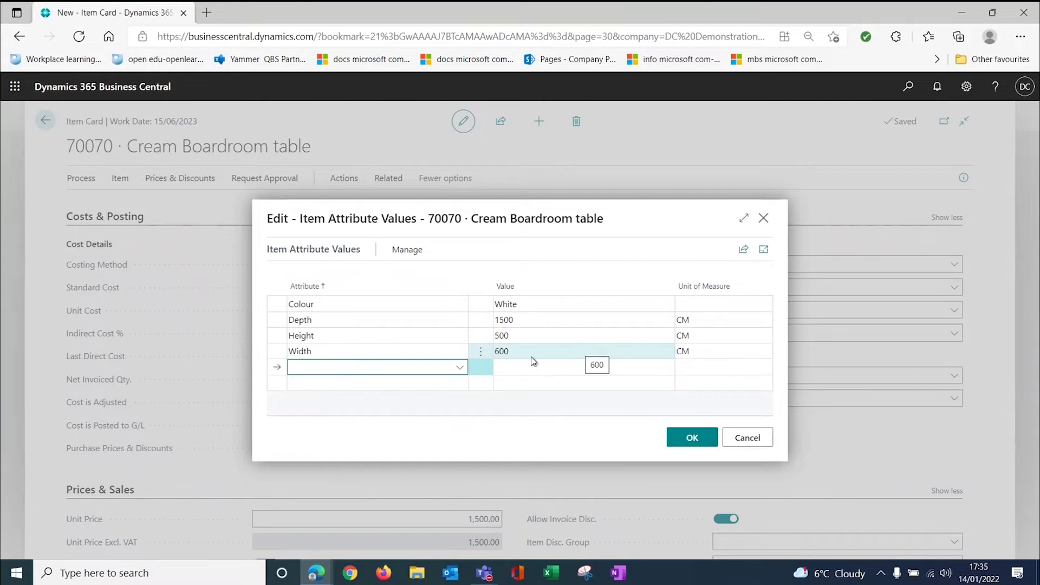
Add the Material Description attribute with value Marble
click(460, 369)
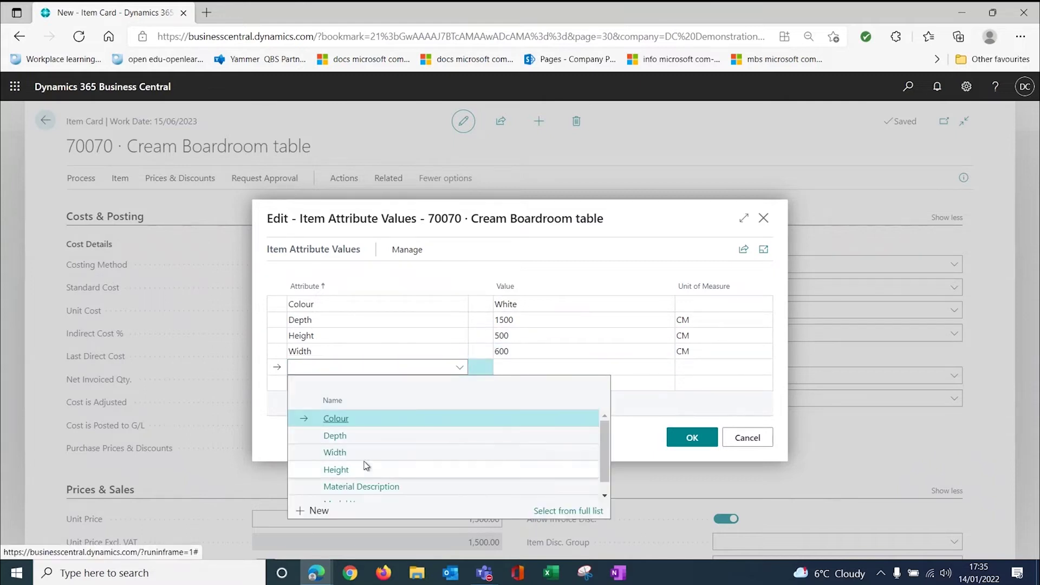
click(371, 486)
click(536, 368)
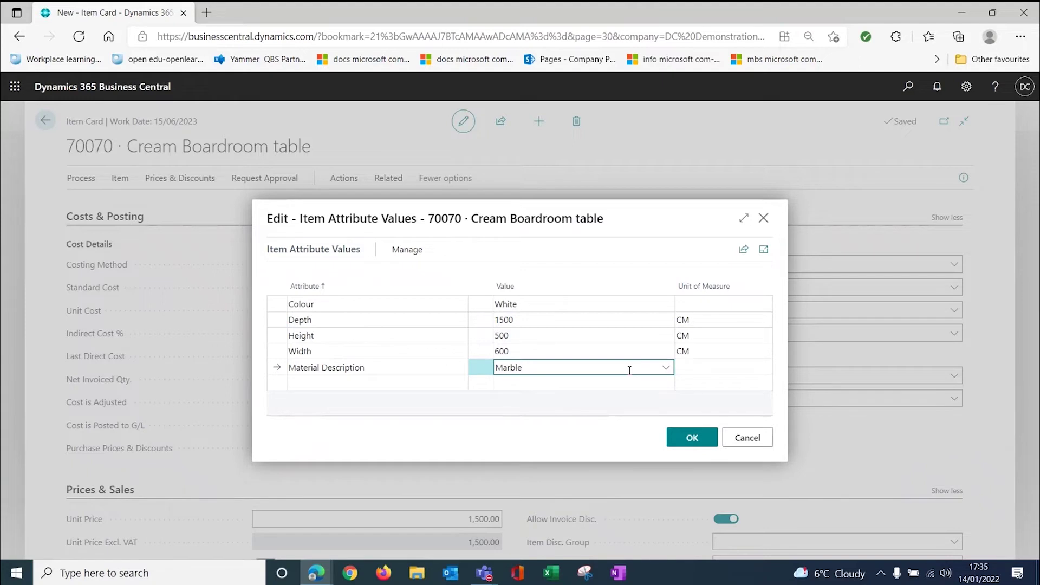
text(Marble)
click(346, 382)
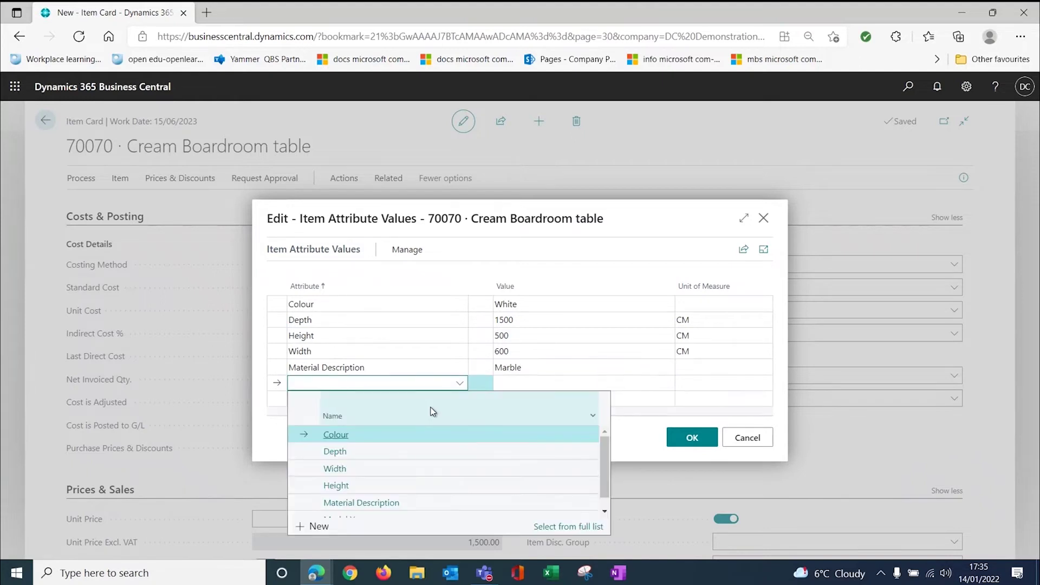
Add Model Year 2022 and confirm the attribute values with OK
scroll(416, 471, down, 1)
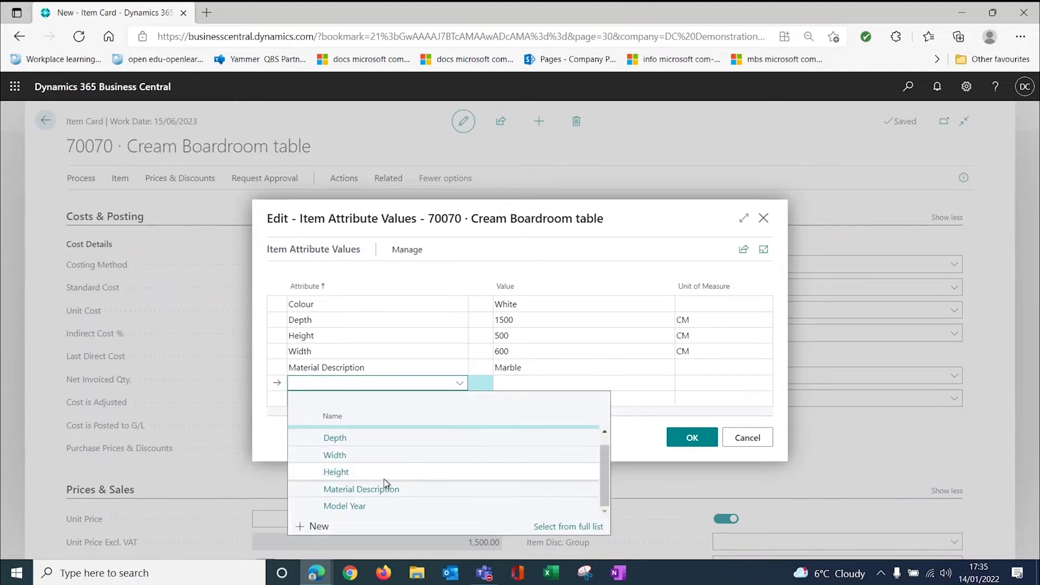
click(364, 505)
click(535, 382)
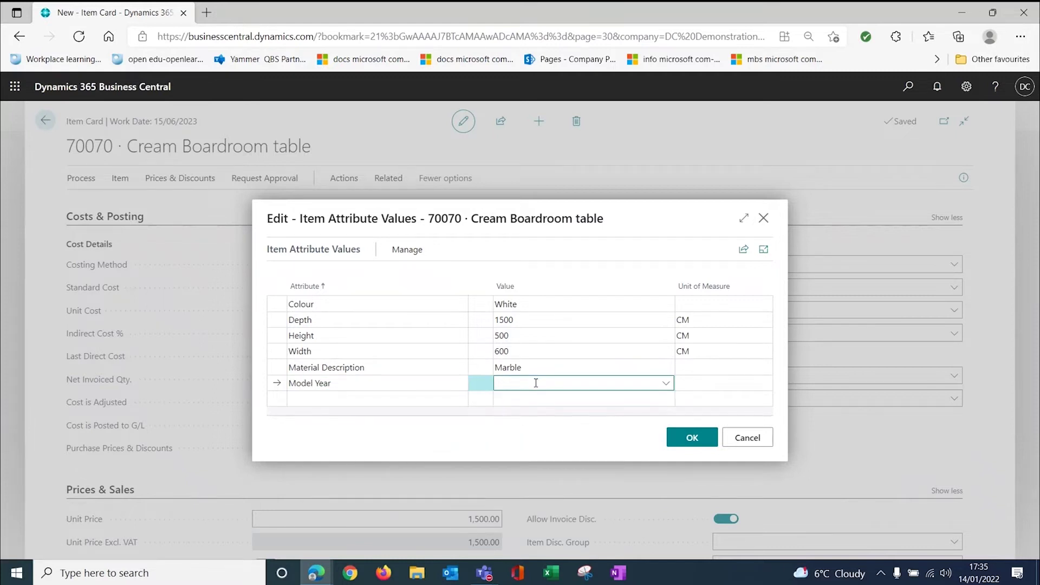
text(2022)
key(Return)
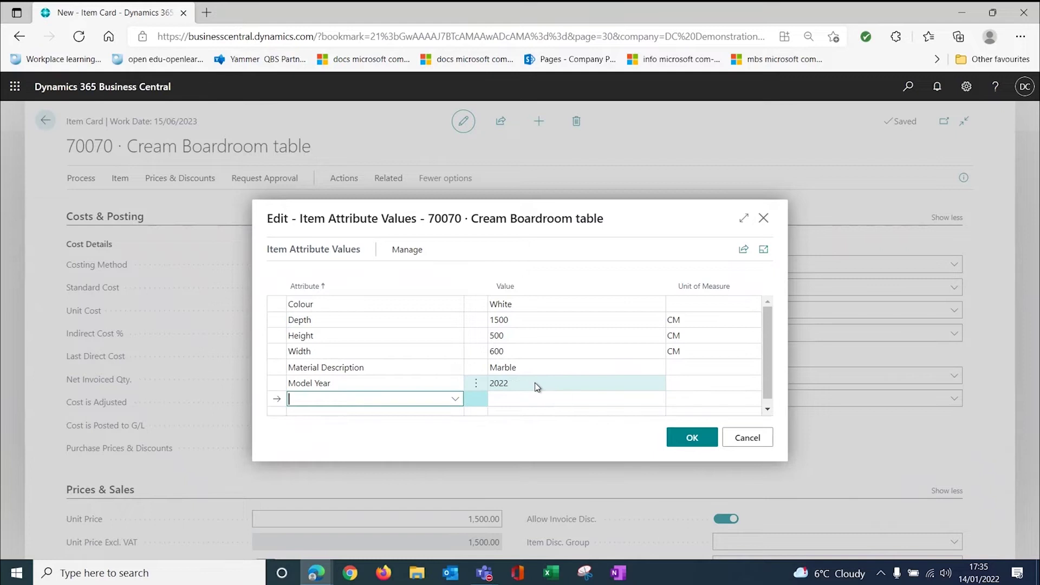
click(690, 437)
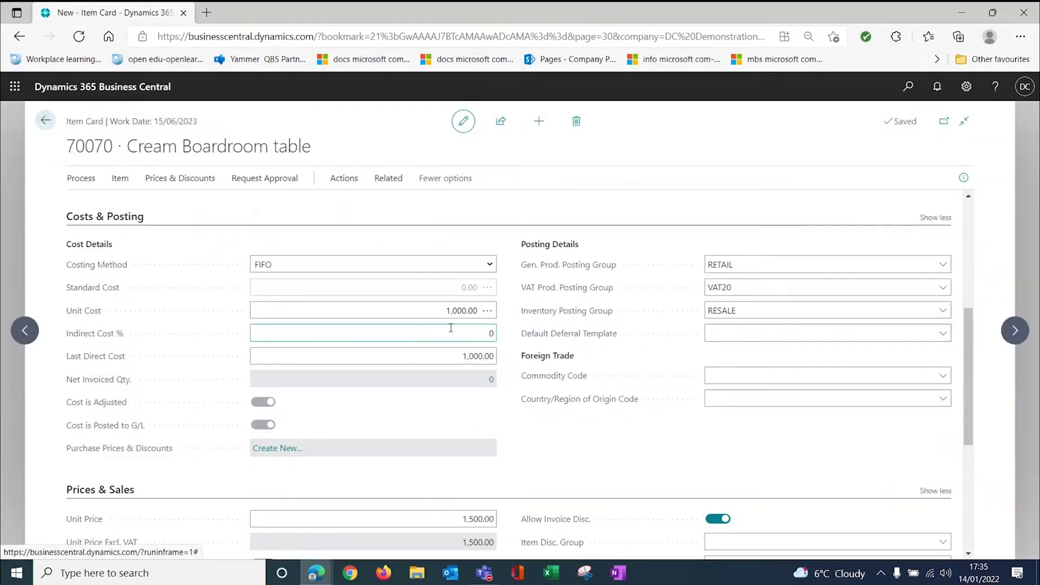
scroll(450, 395, down, 3)
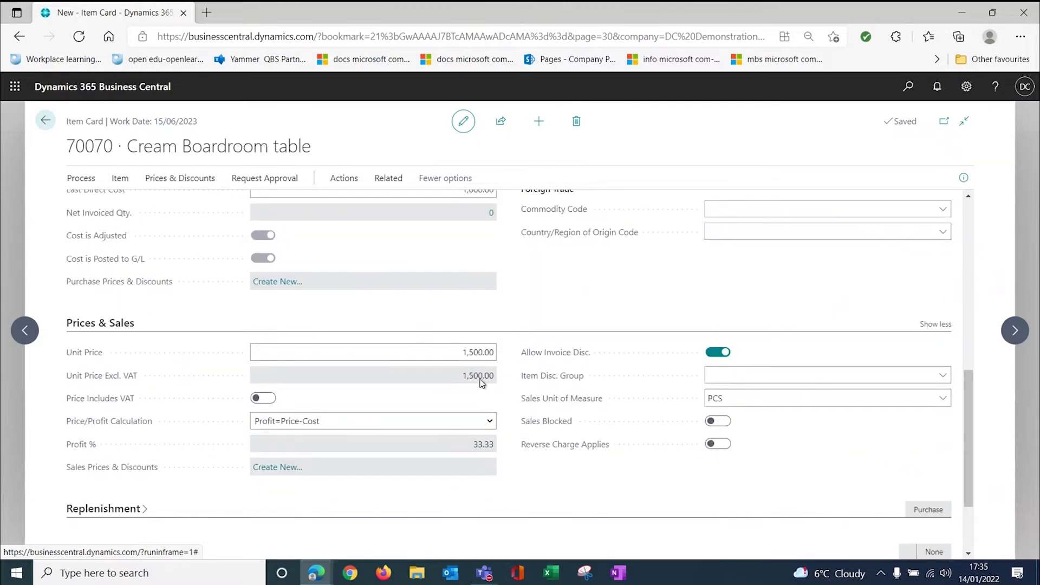
click(319, 354)
Add a Sales Prices line for the first customer at unit price 1,250.00, then go back to the item card
click(179, 180)
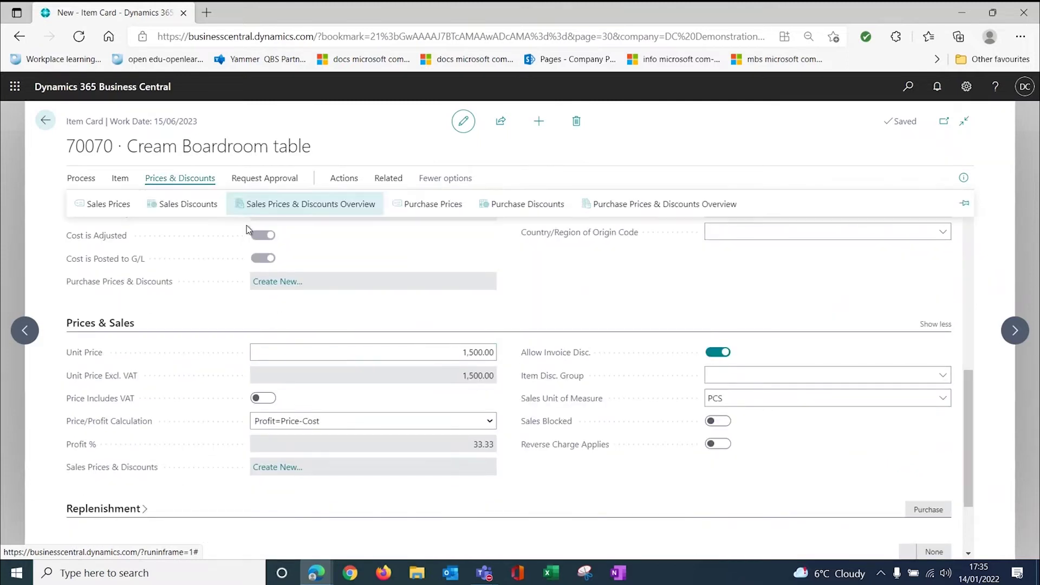
click(89, 213)
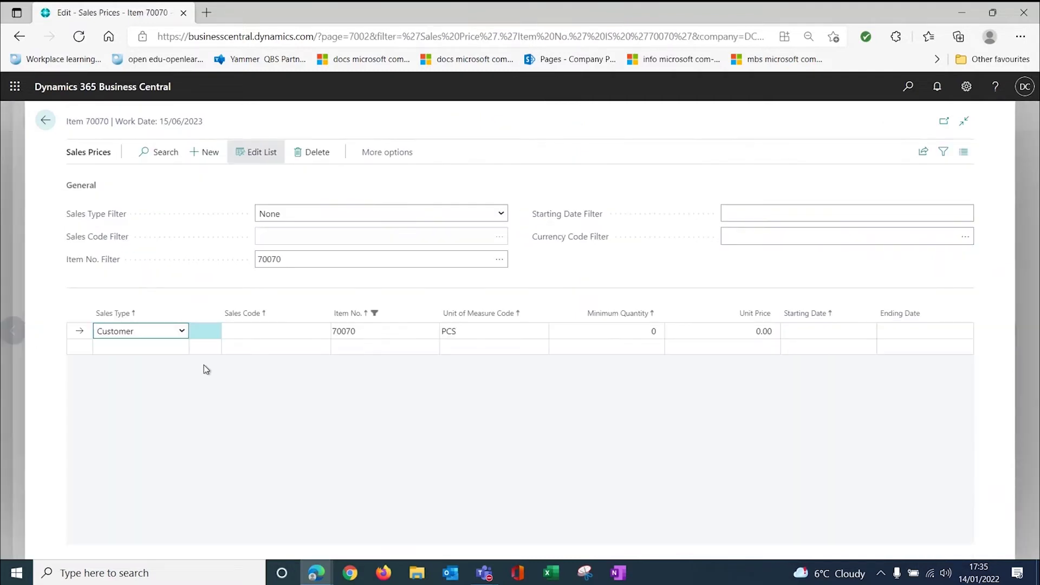
click(255, 331)
click(301, 331)
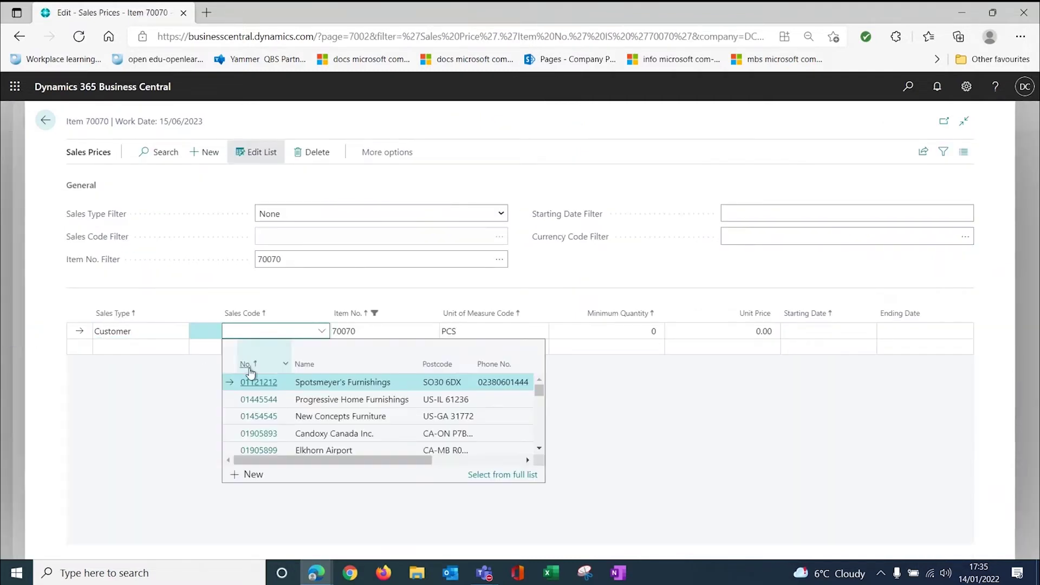
click(230, 373)
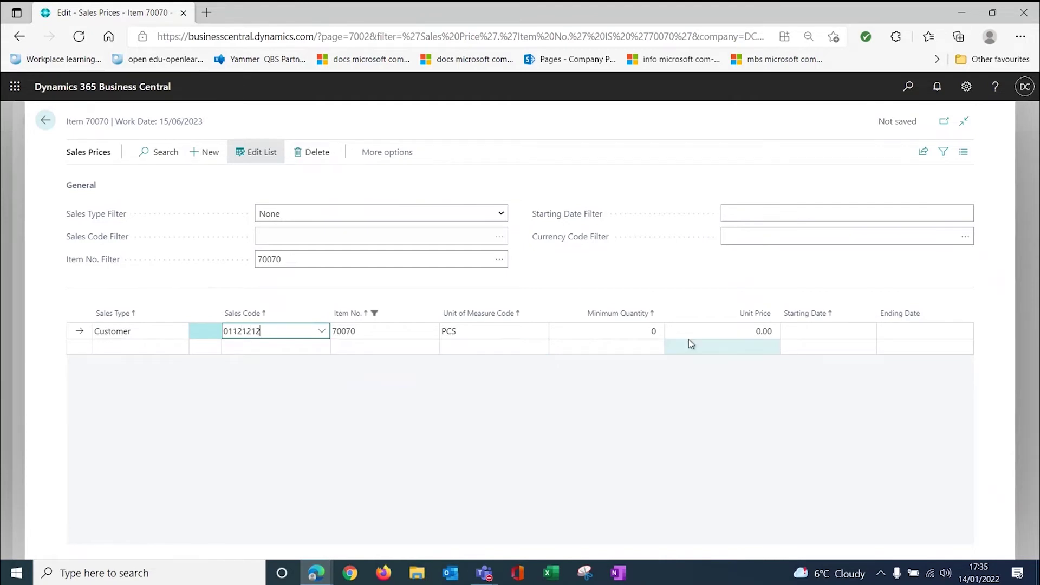
click(766, 331)
text(1250)
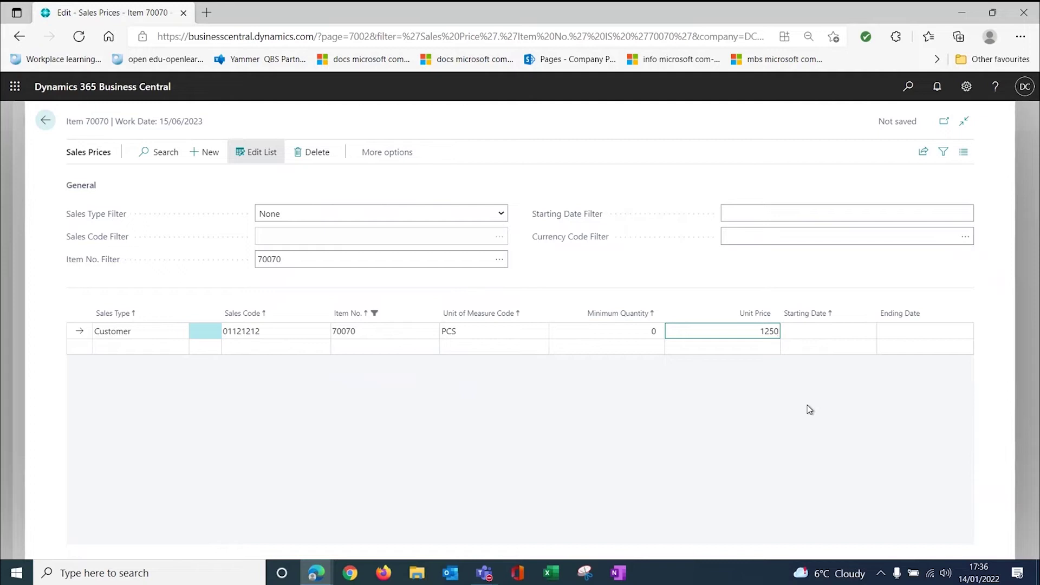
key(Tab)
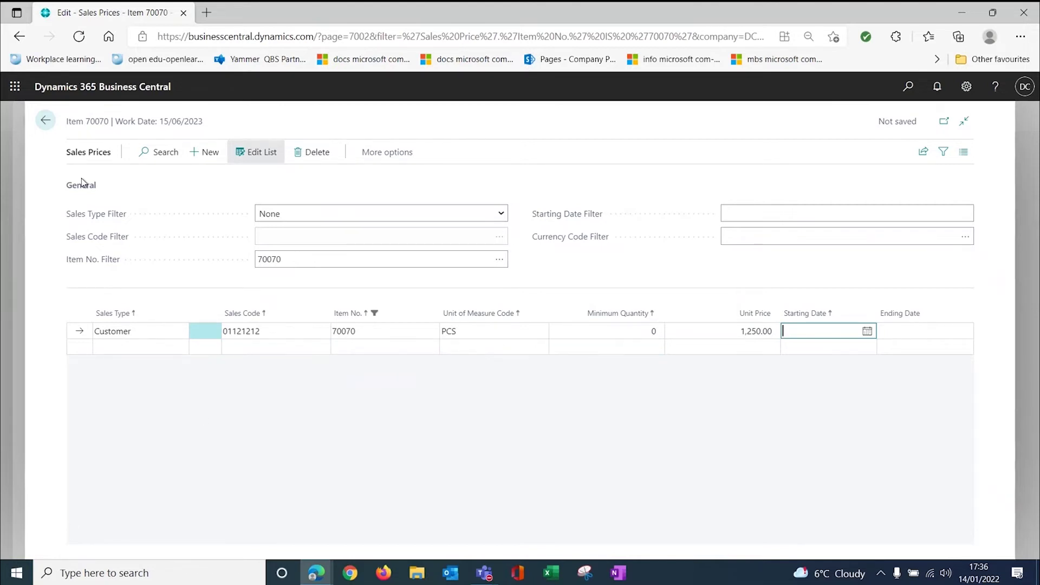
click(46, 121)
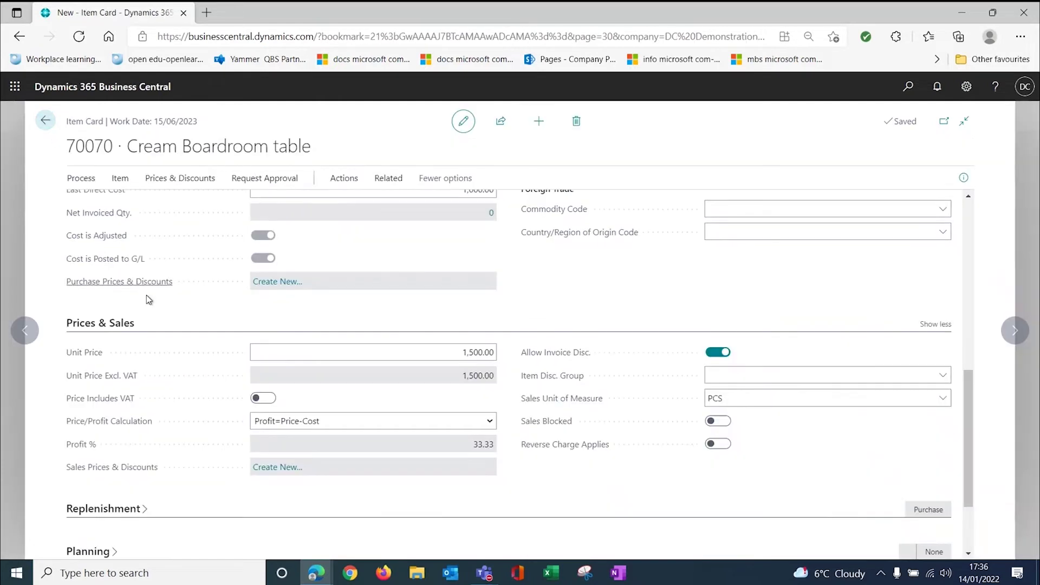
Switch on nopCommerce Enabled for the Cream Boardroom table and close its item card
scroll(542, 316, up, 7)
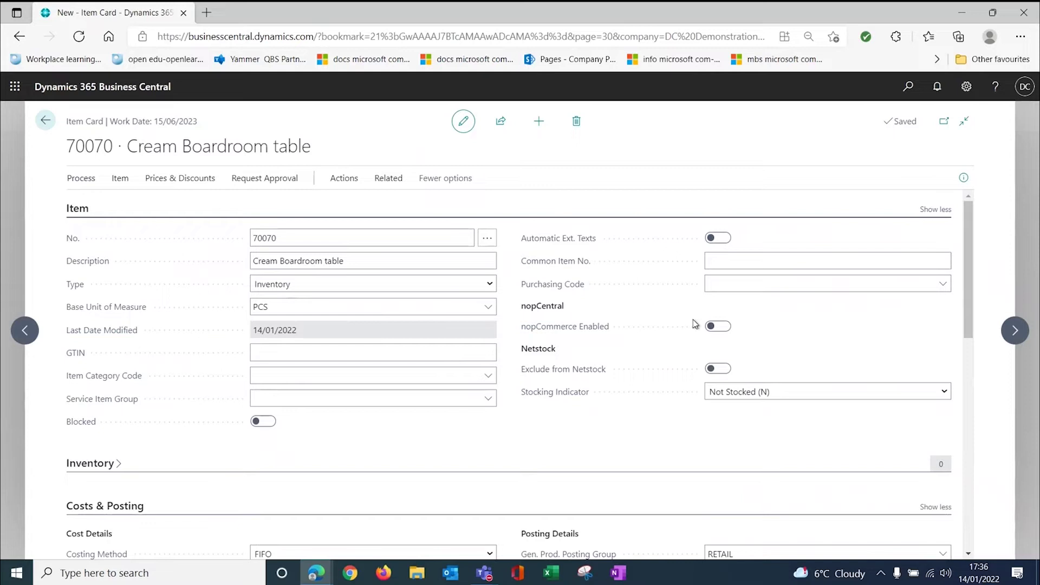
click(724, 328)
click(46, 121)
Process the UploadItemDetail and UploadItemStock messages in the Unprocessed nopCentral Messages view
click(69, 123)
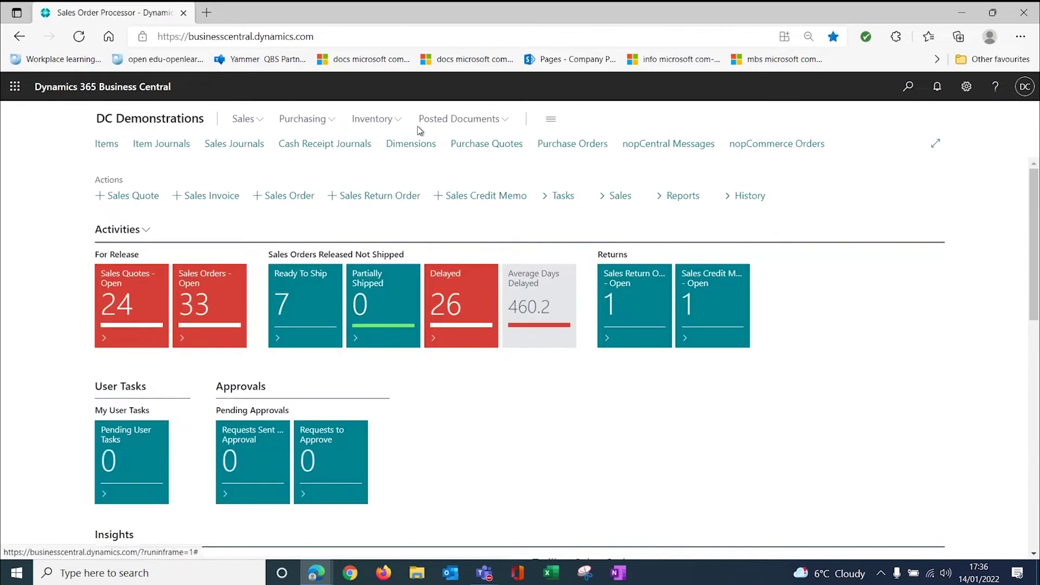
click(680, 155)
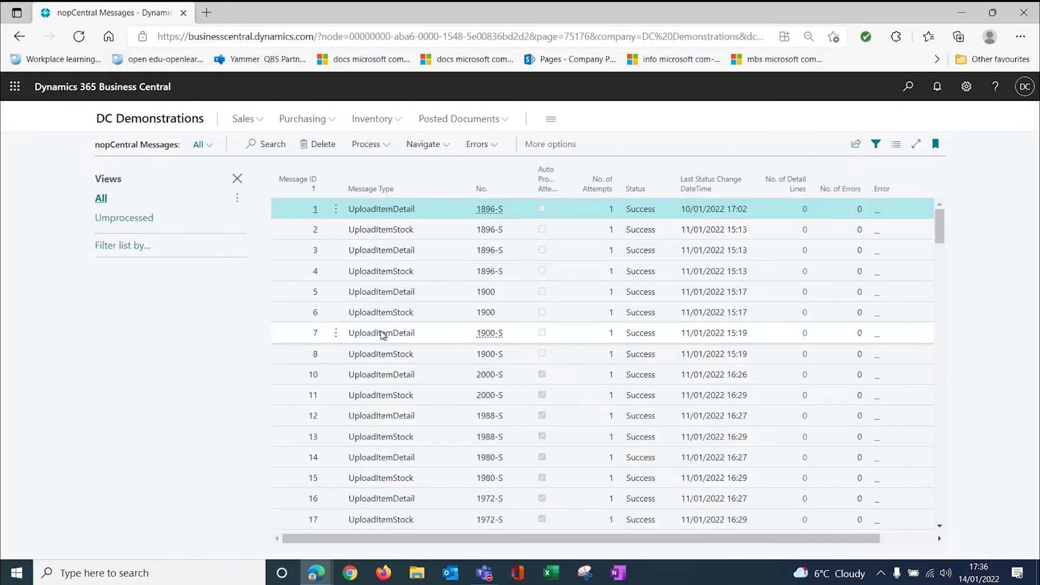
click(172, 219)
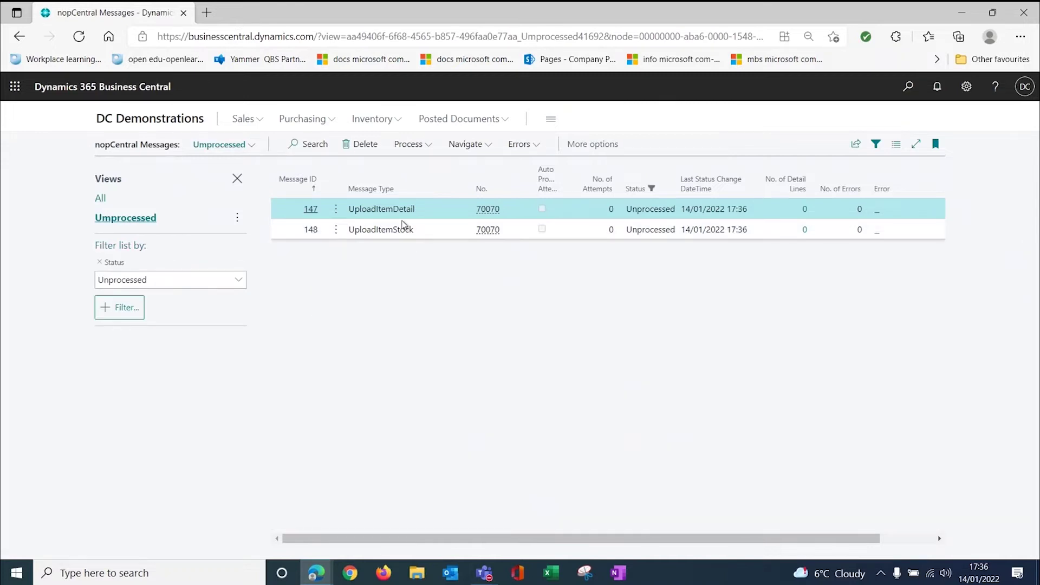
click(377, 213)
click(409, 145)
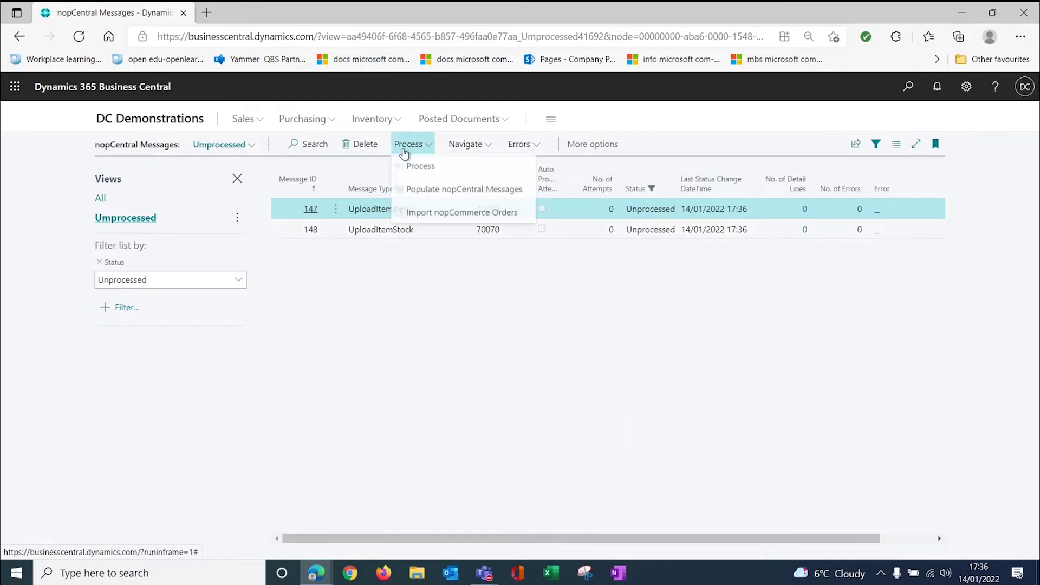
click(401, 165)
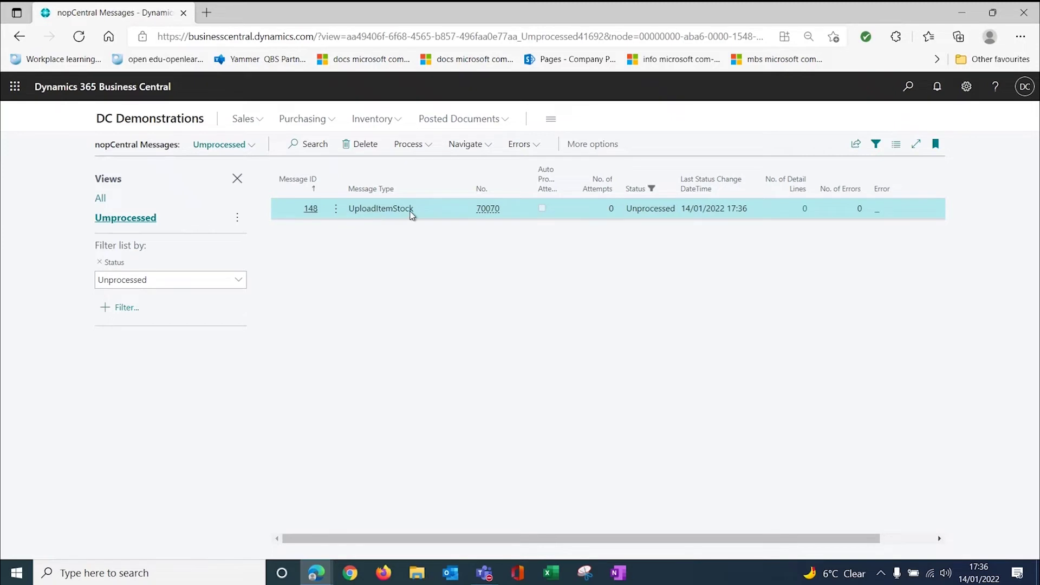
click(409, 144)
click(402, 165)
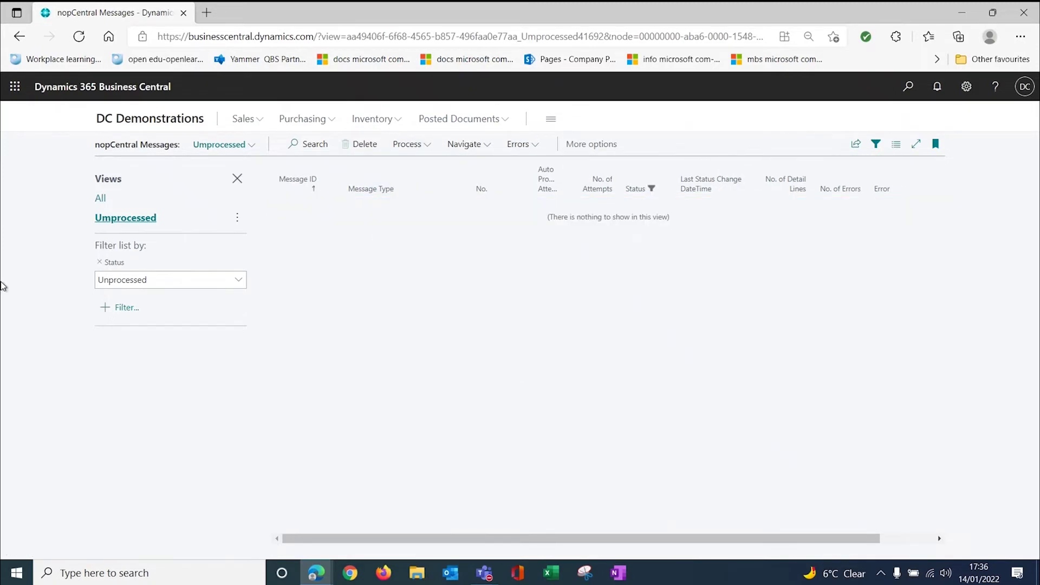
click(130, 119)
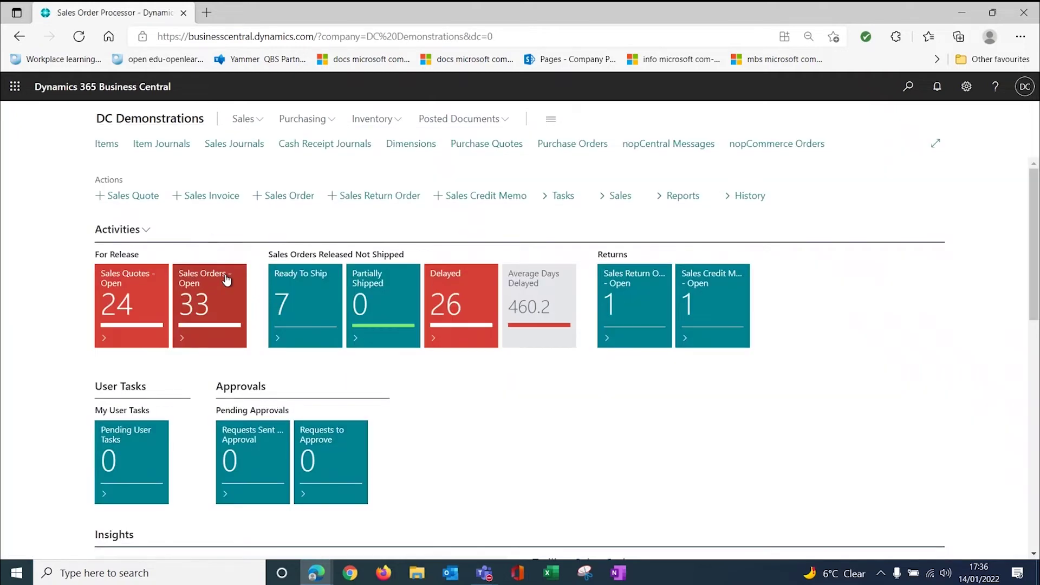
Fill a DEFAULT item journal line with item 70070, location BLUE and quantity 25
click(142, 149)
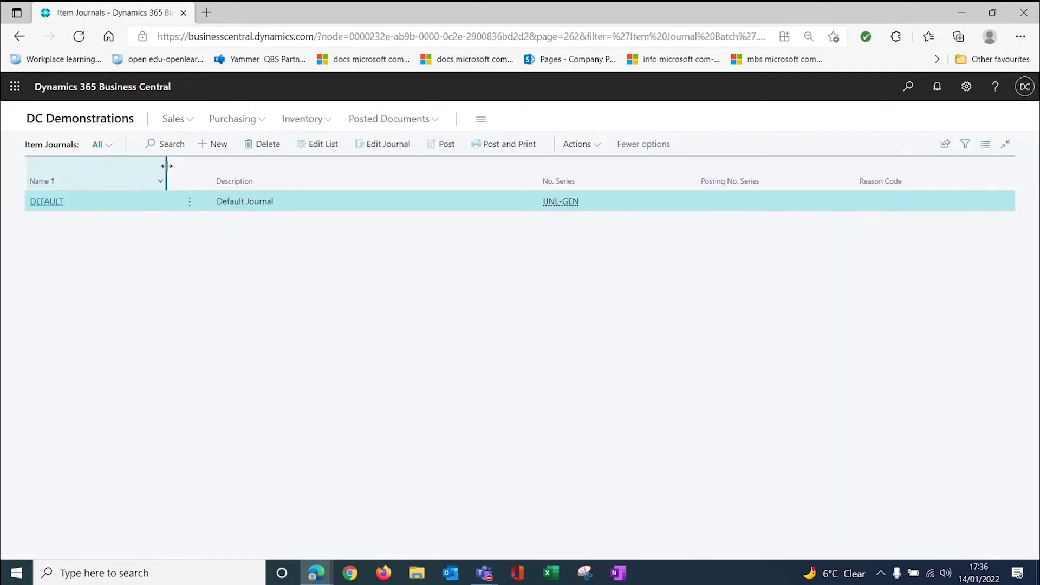
click(46, 202)
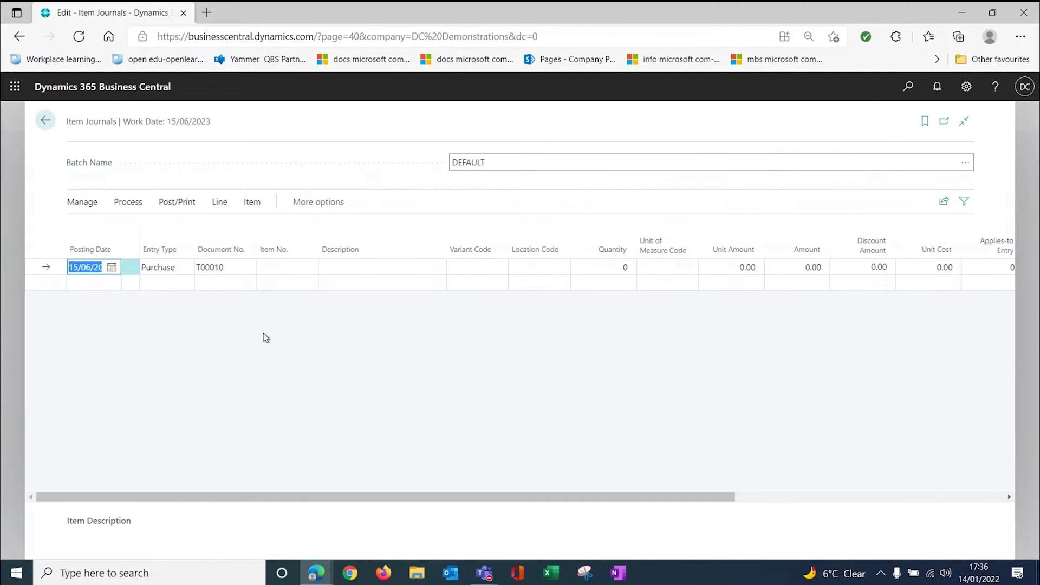
click(259, 263)
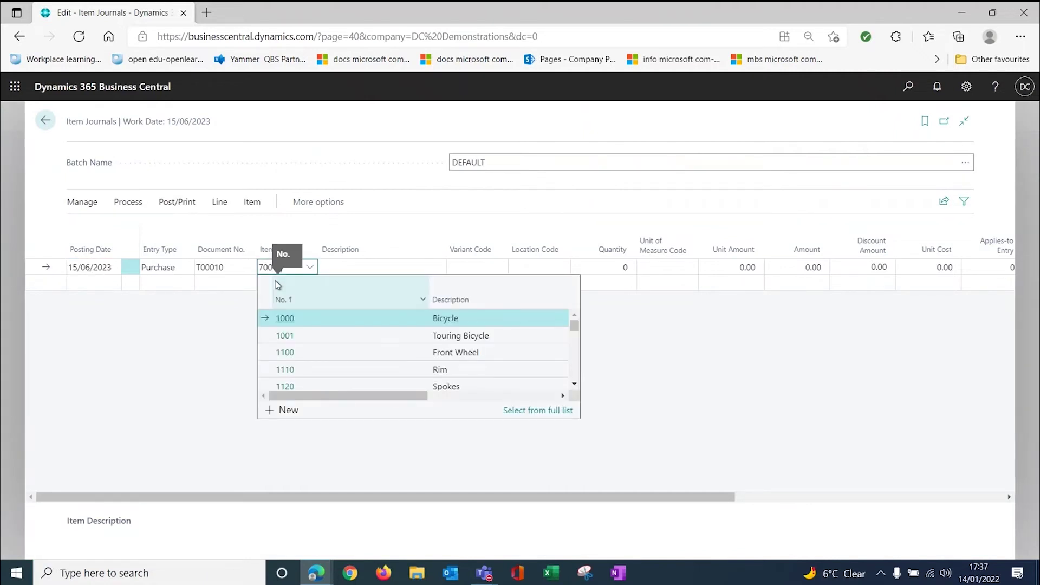
key(Return)
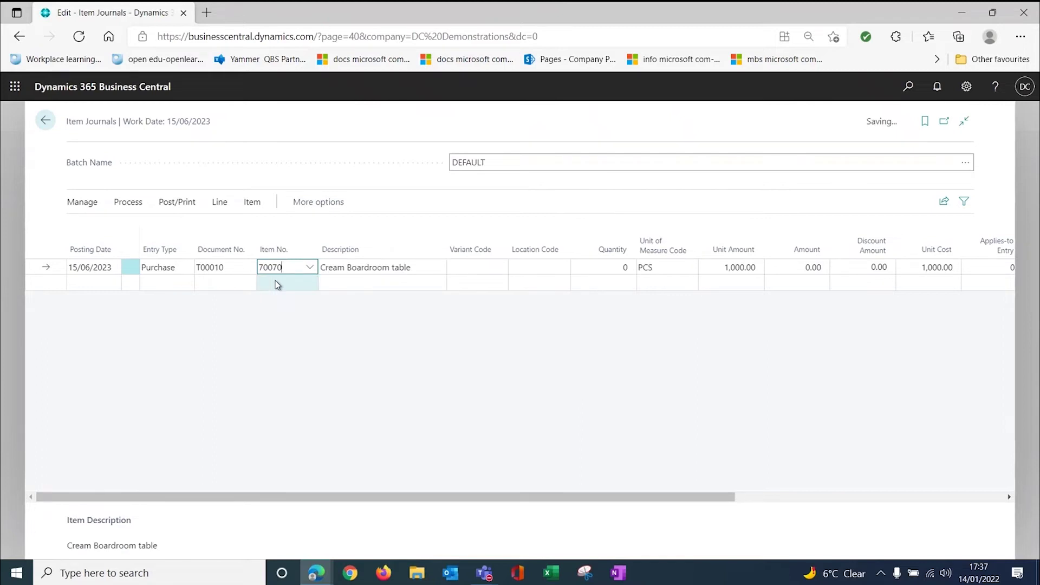
key(Tab)
key(Tab)
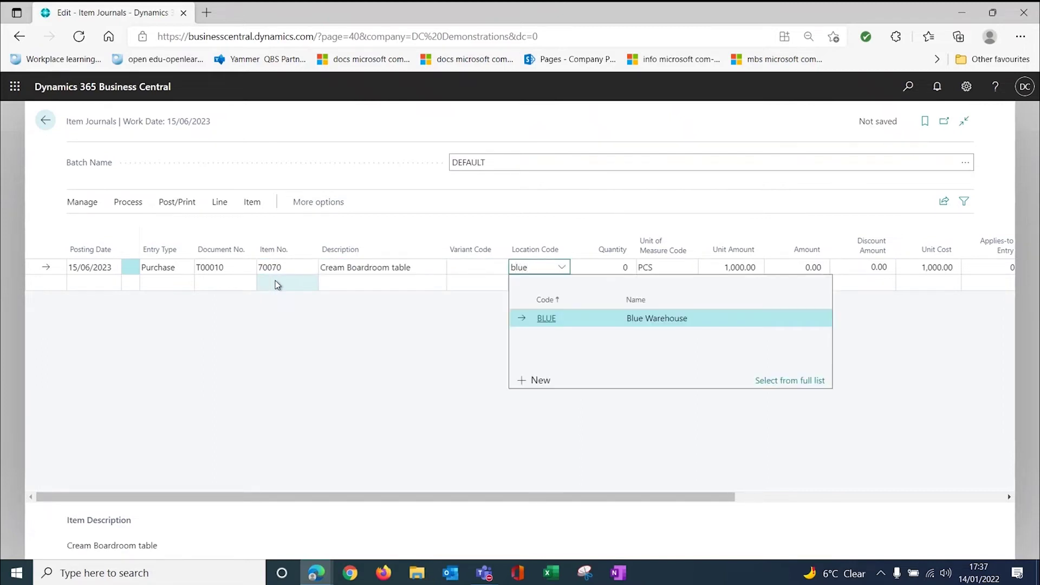
key(Return)
key(Tab)
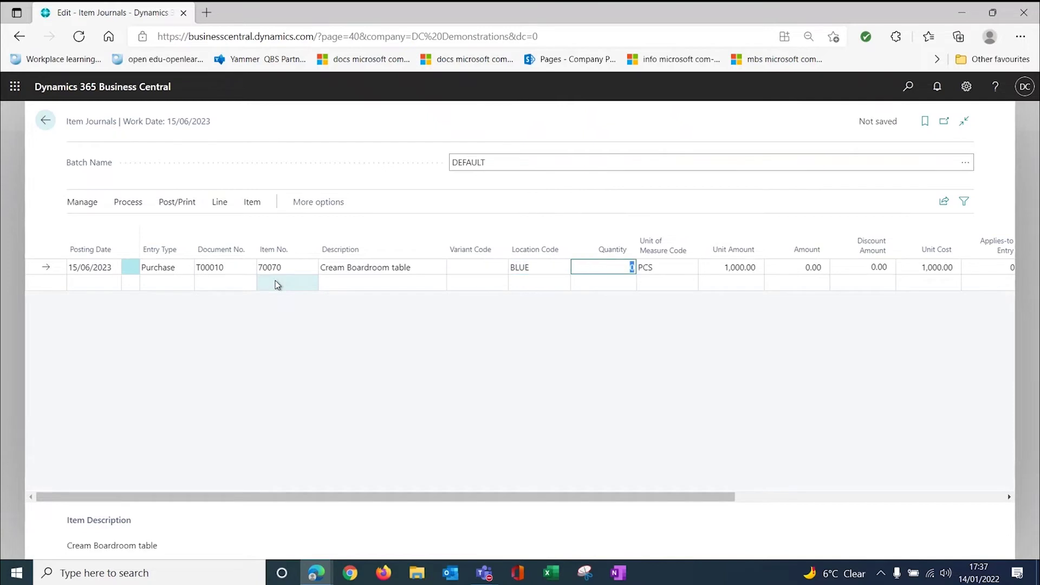
key(Tab)
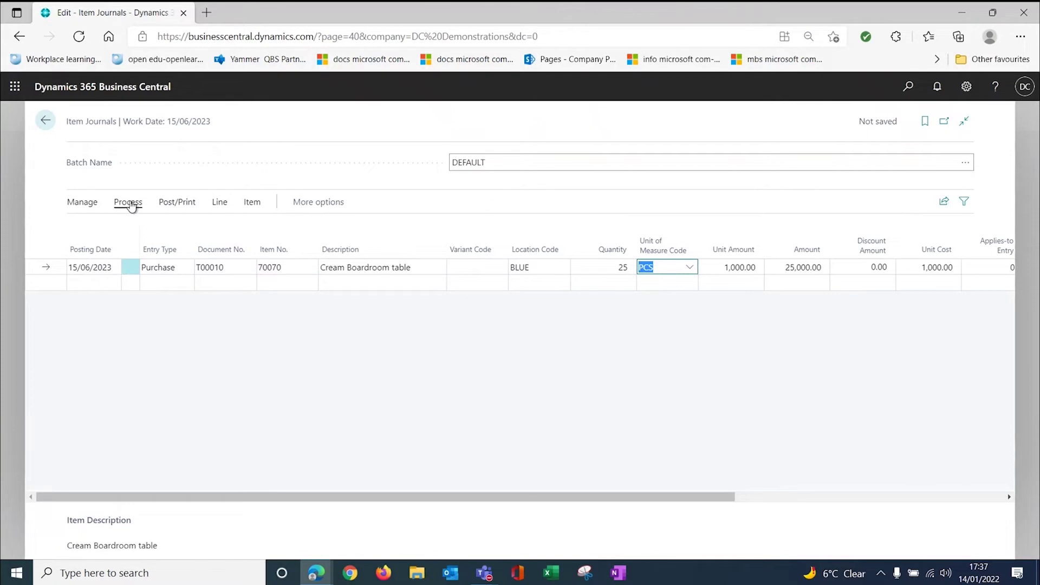
Post the item journal line, confirming the prompt and success message
click(179, 203)
click(82, 224)
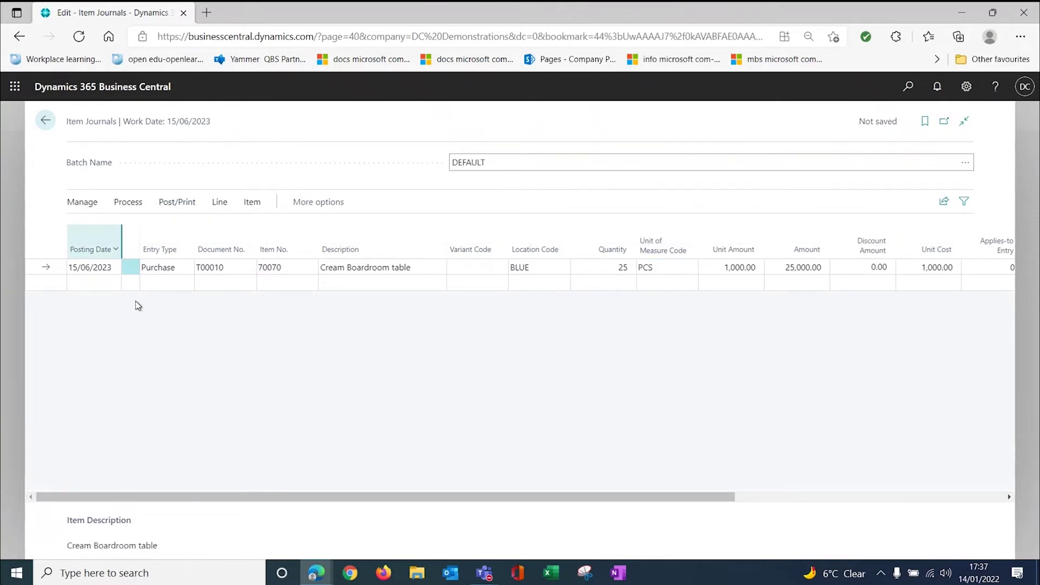
click(573, 359)
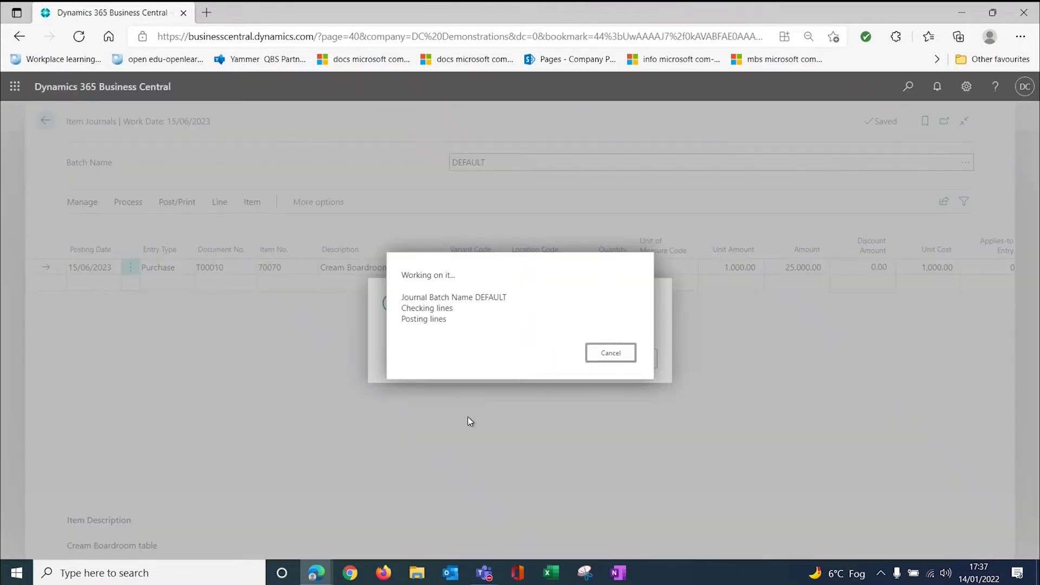
click(614, 360)
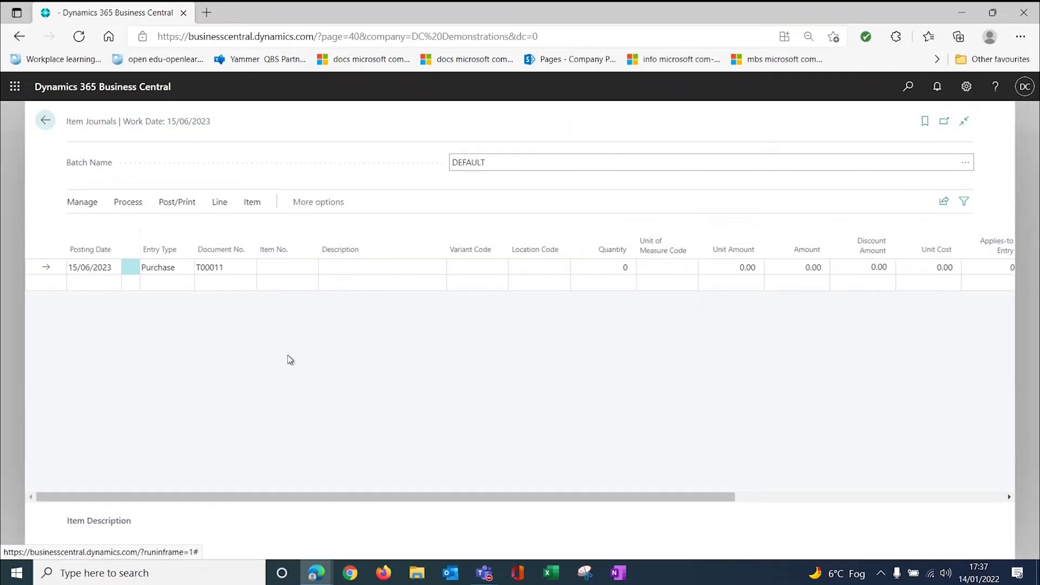
click(46, 122)
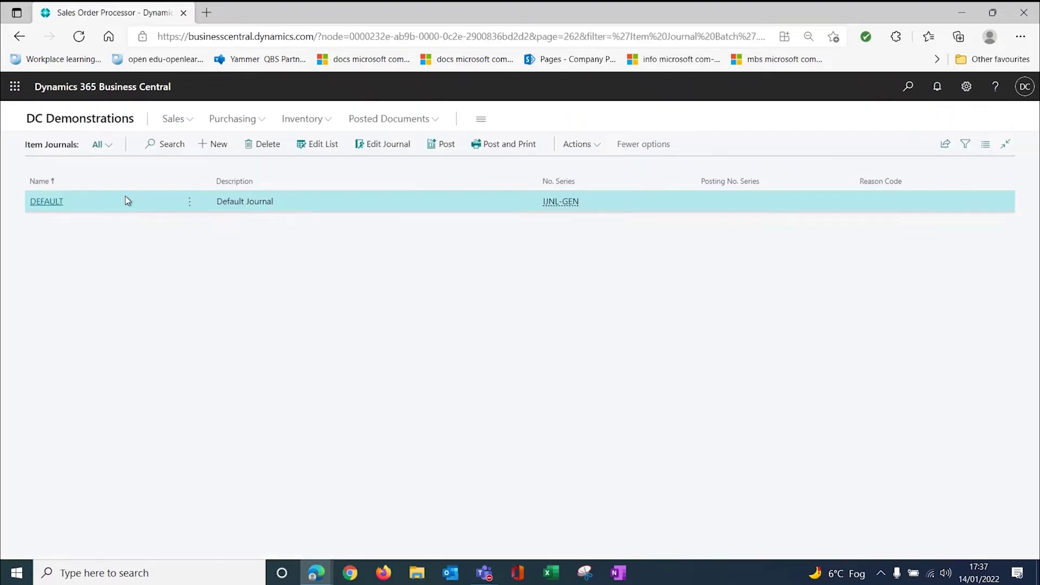
Process nopCentral messages 150 and 149 for item 70070 until none remain unprocessed
click(58, 114)
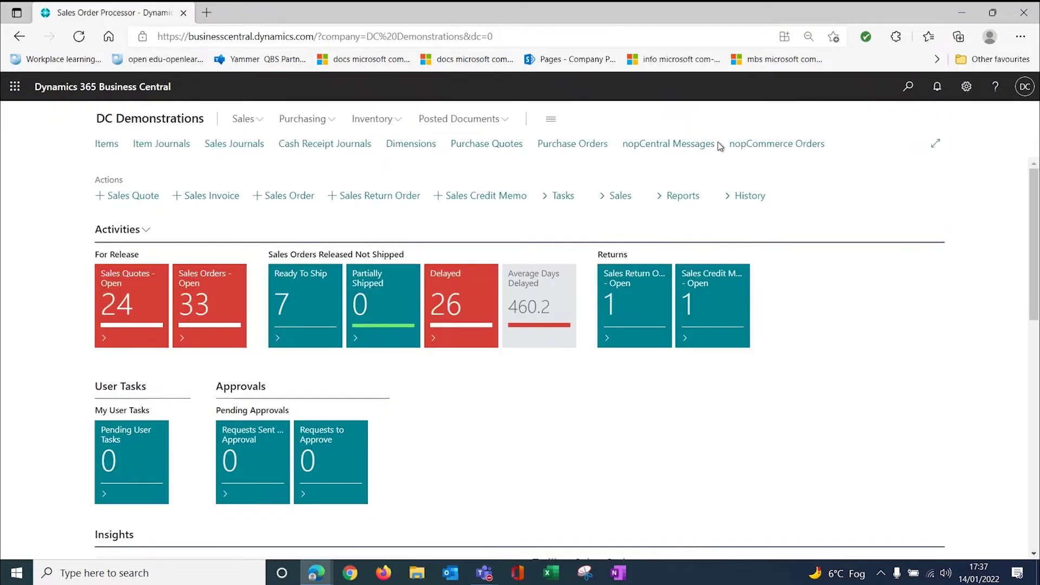
click(672, 146)
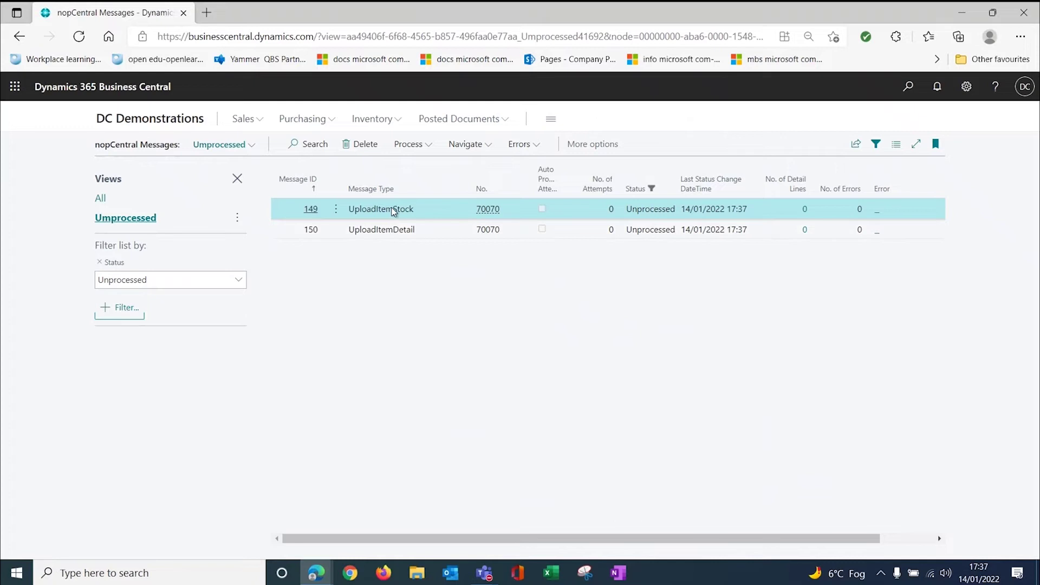
click(409, 144)
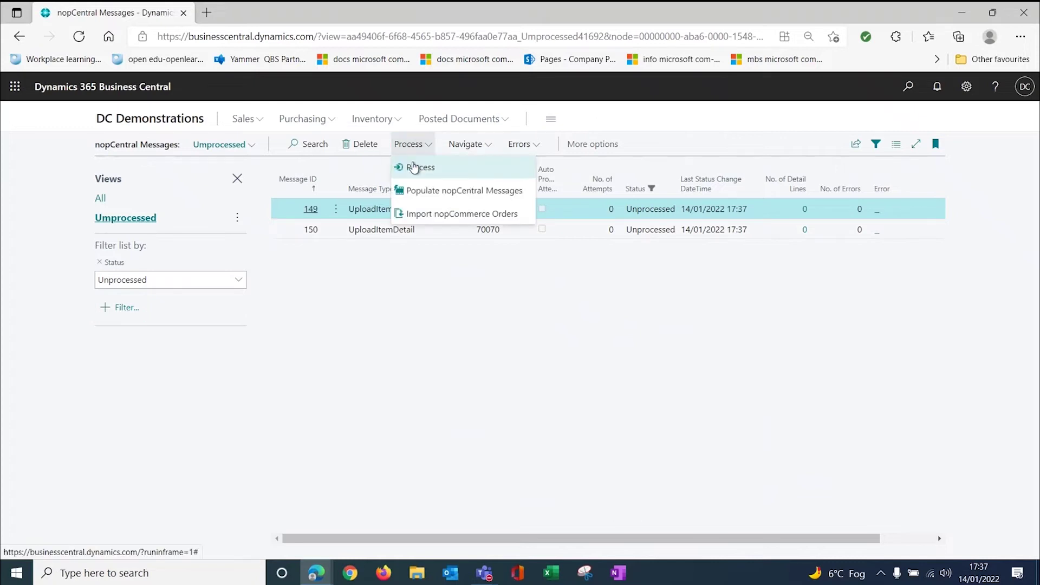
click(370, 277)
click(379, 230)
click(409, 144)
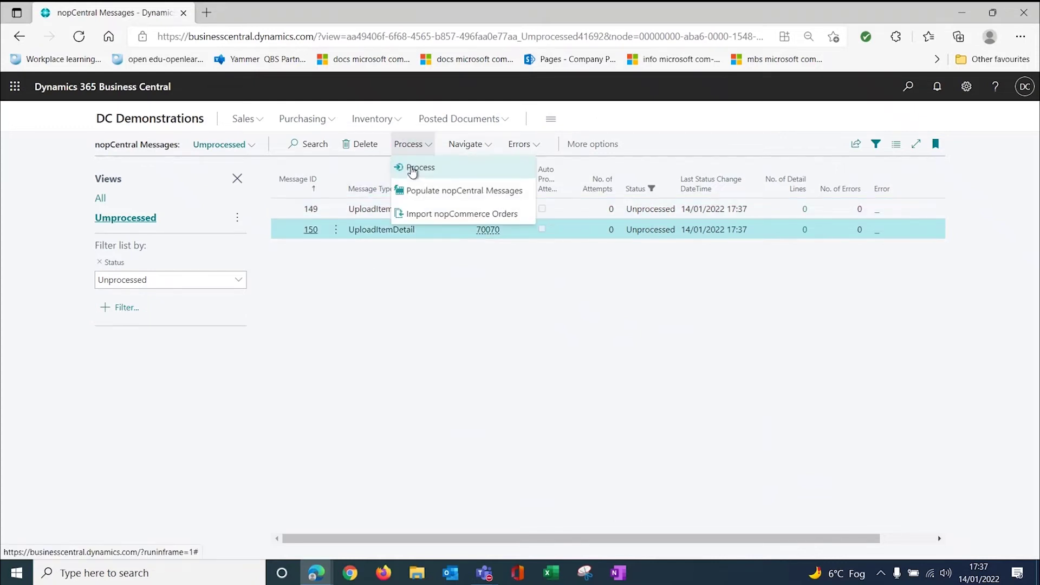
click(412, 170)
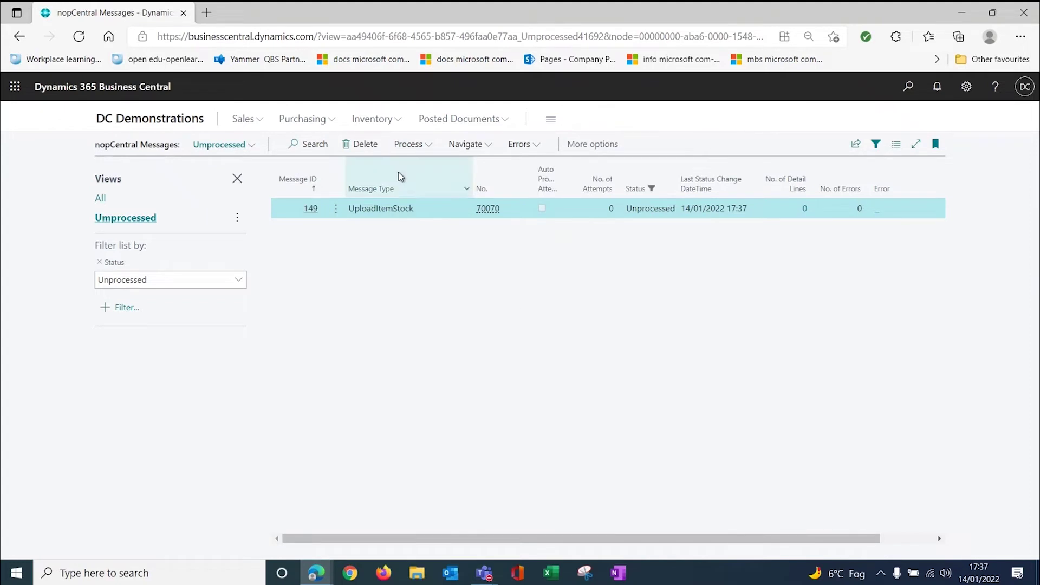
click(409, 144)
click(410, 170)
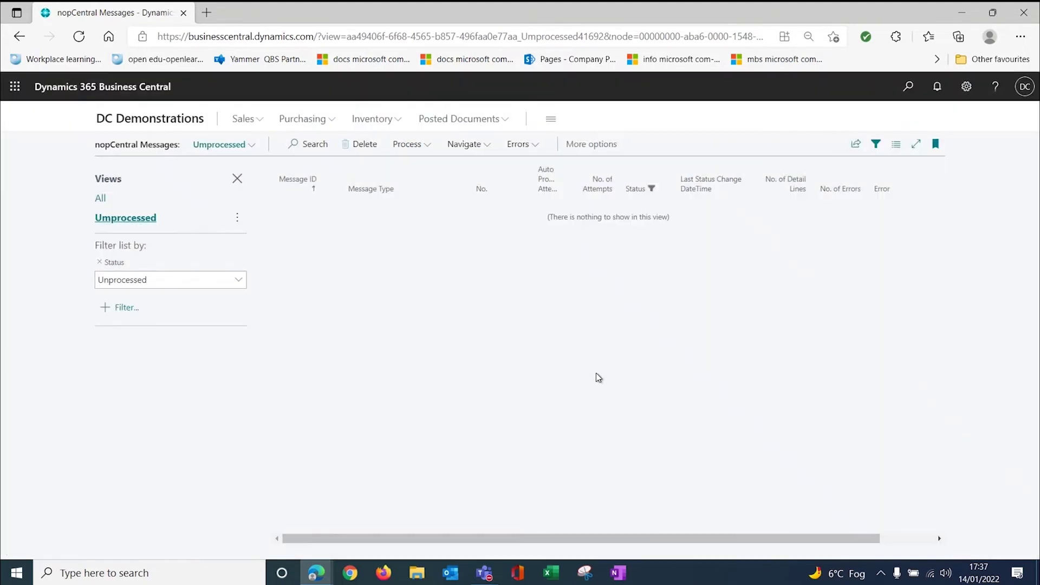
Search Items for 70070 and confirm the item card shows an inventory of 25
click(133, 119)
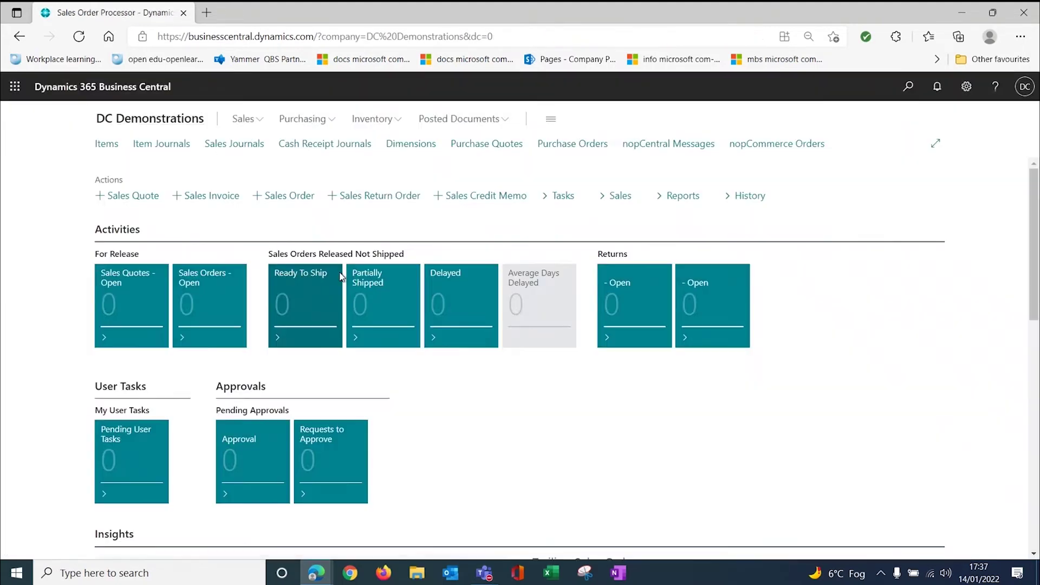
click(106, 144)
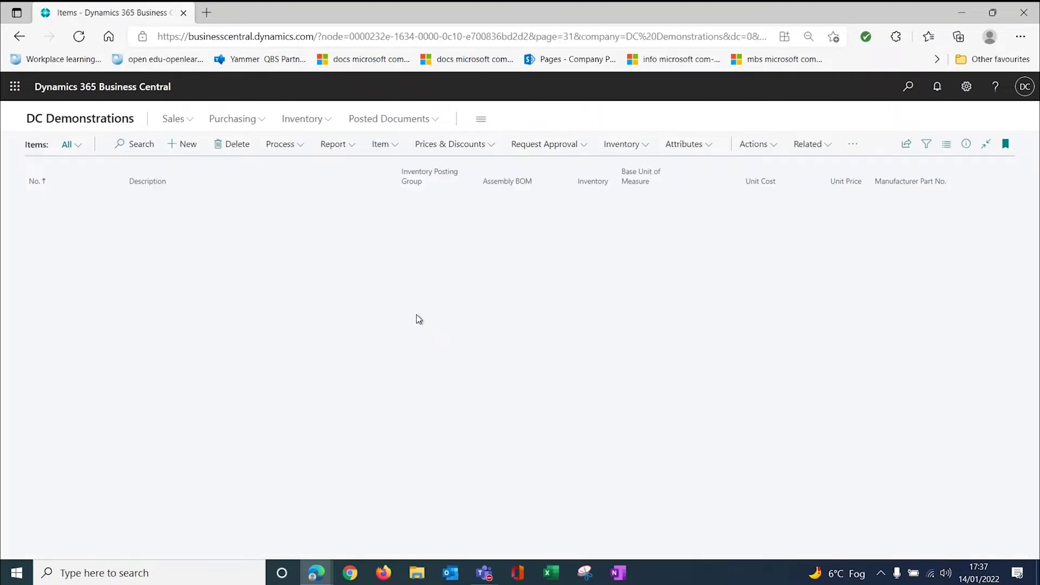
click(130, 145)
text(70070)
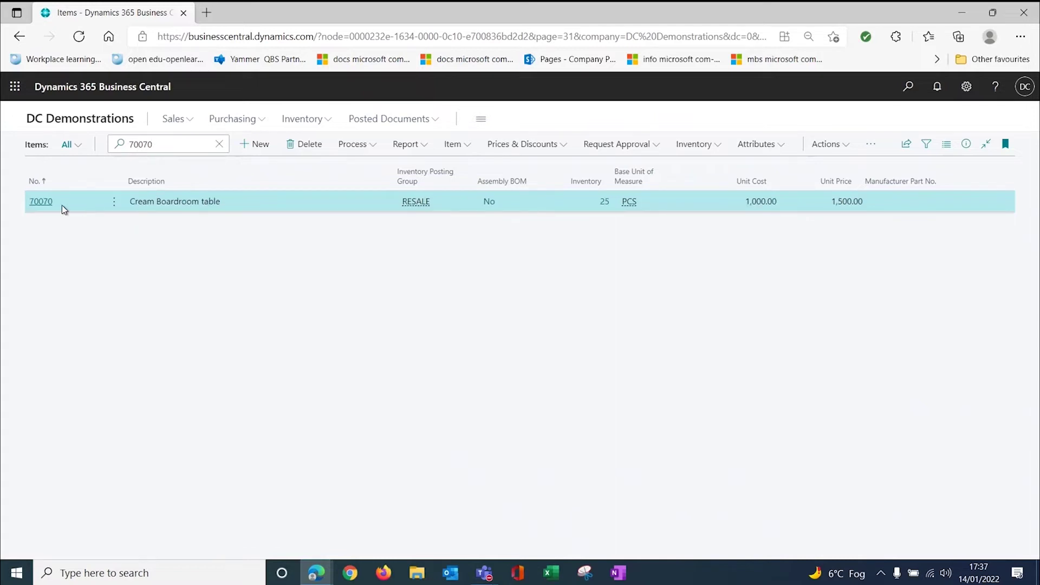
click(262, 240)
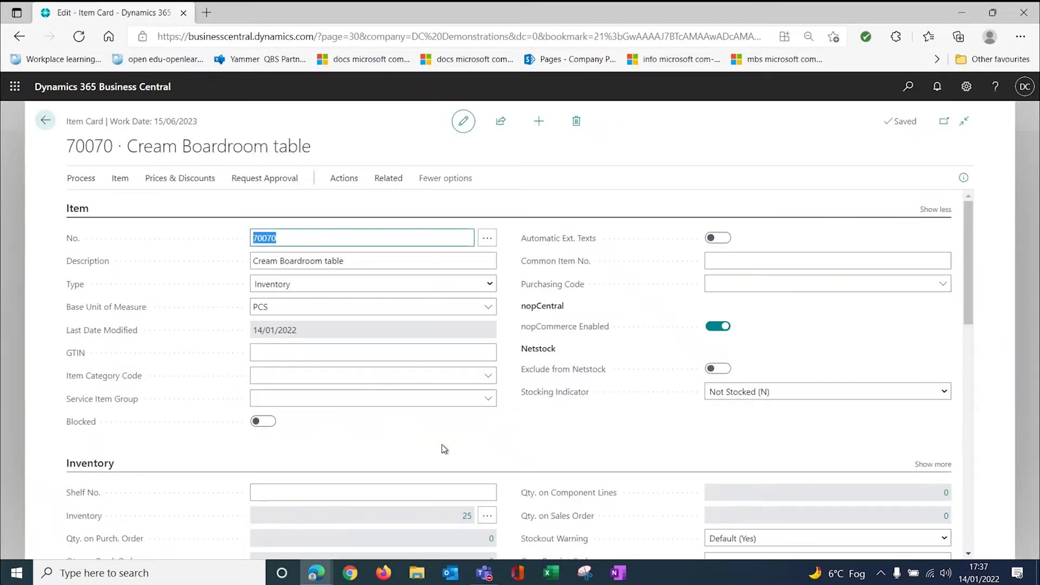
scroll(440, 448, down, 2)
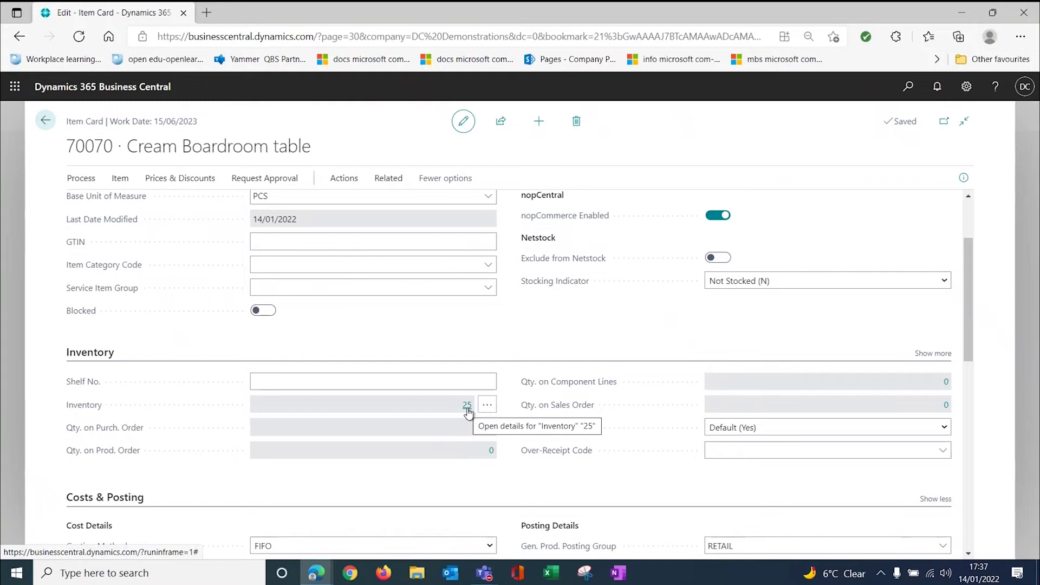
click(45, 120)
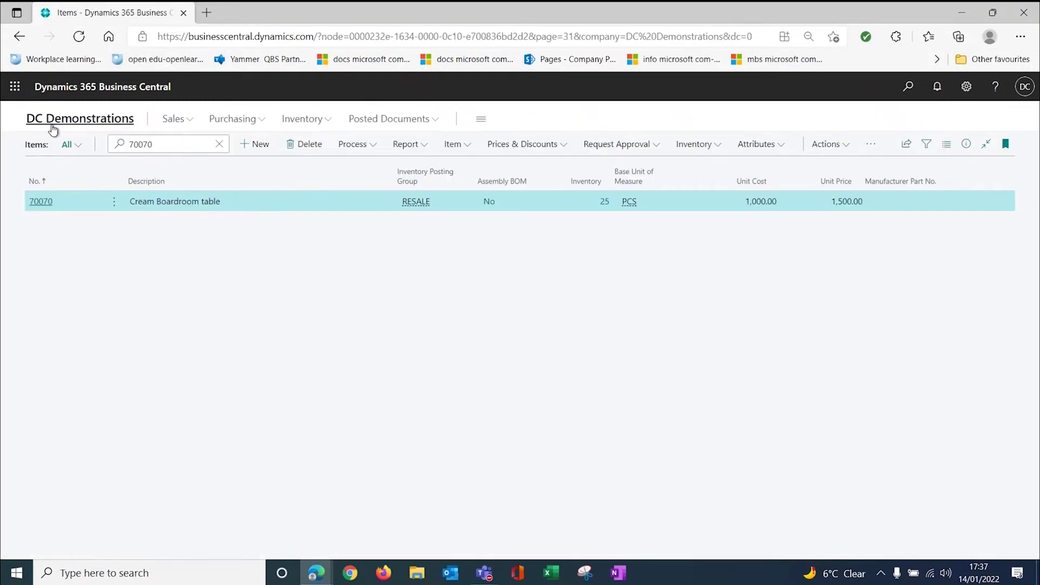
click(52, 120)
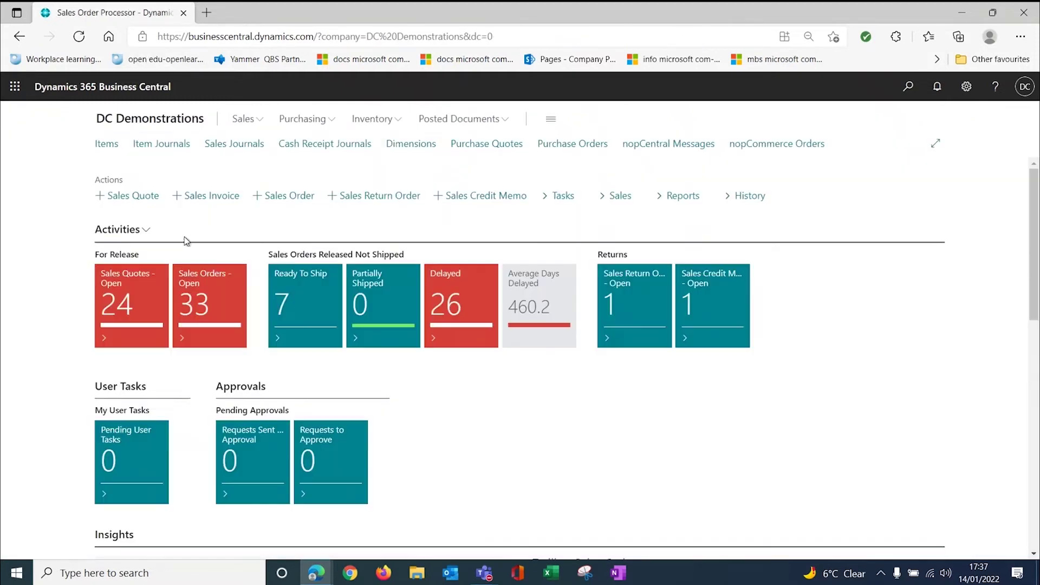
click(317, 572)
From the shop home page, open Office Furniture > Office Tables and browse the listing
click(314, 509)
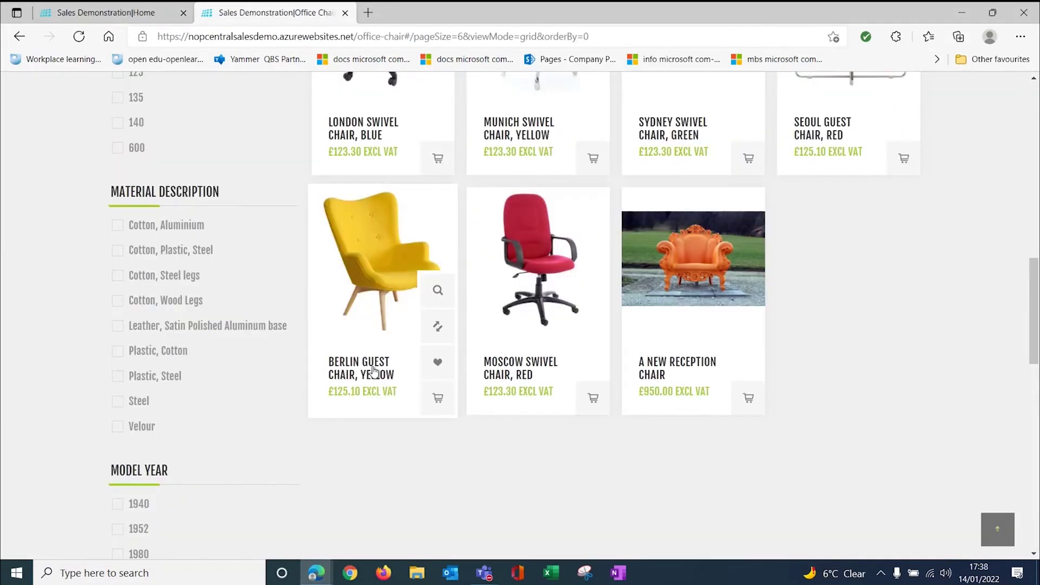
scroll(365, 358, up, 15)
scroll(364, 358, up, 3)
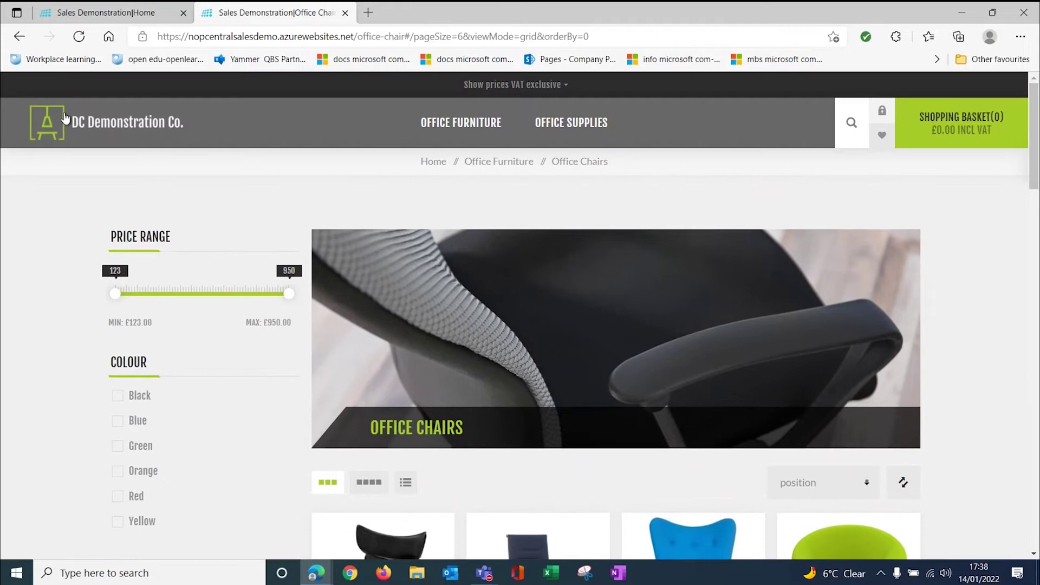
click(76, 125)
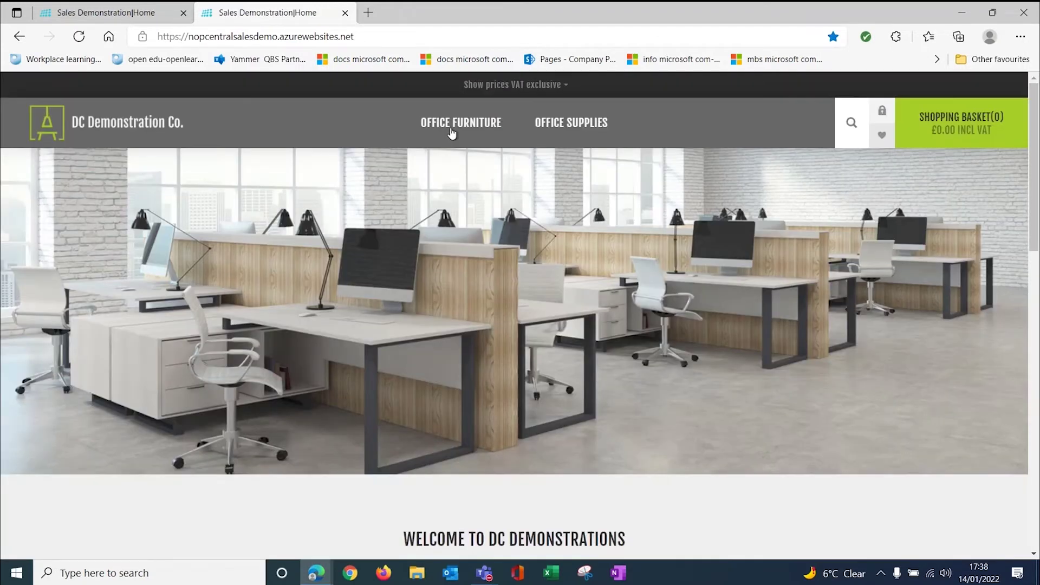
mouse_move(453, 133)
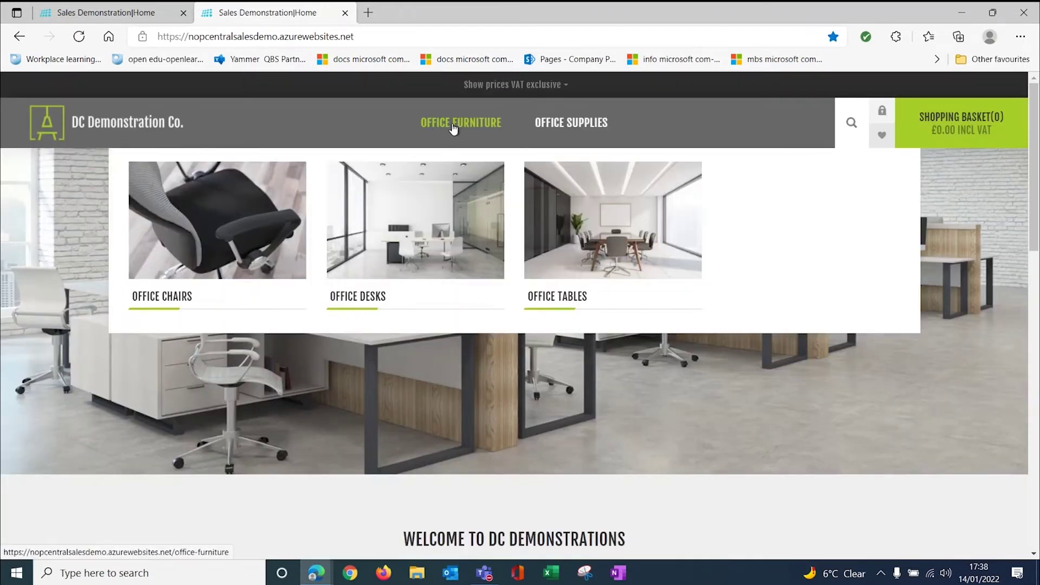
click(587, 207)
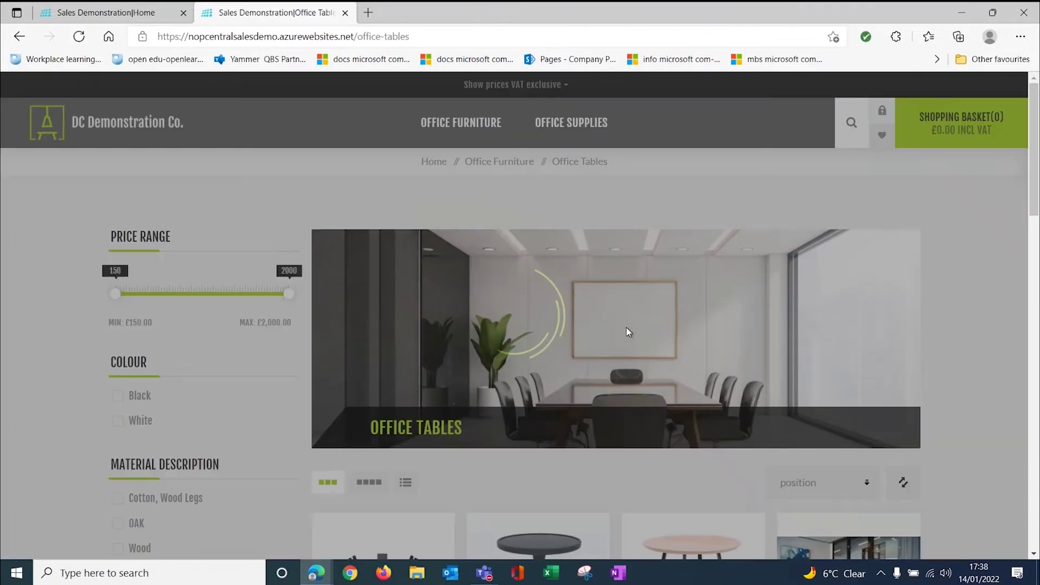
scroll(694, 345, down, 8)
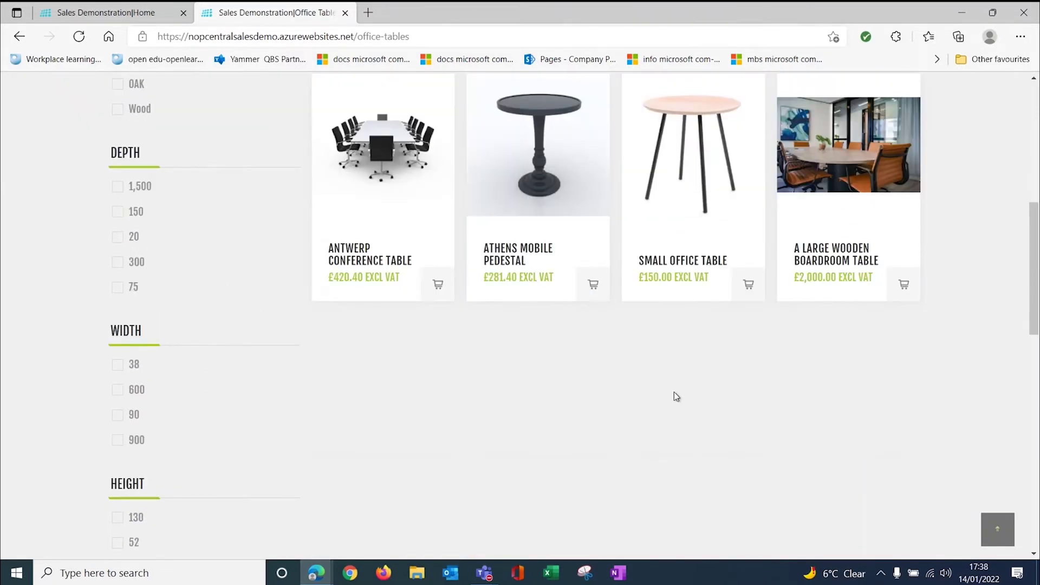
scroll(532, 424, up, 8)
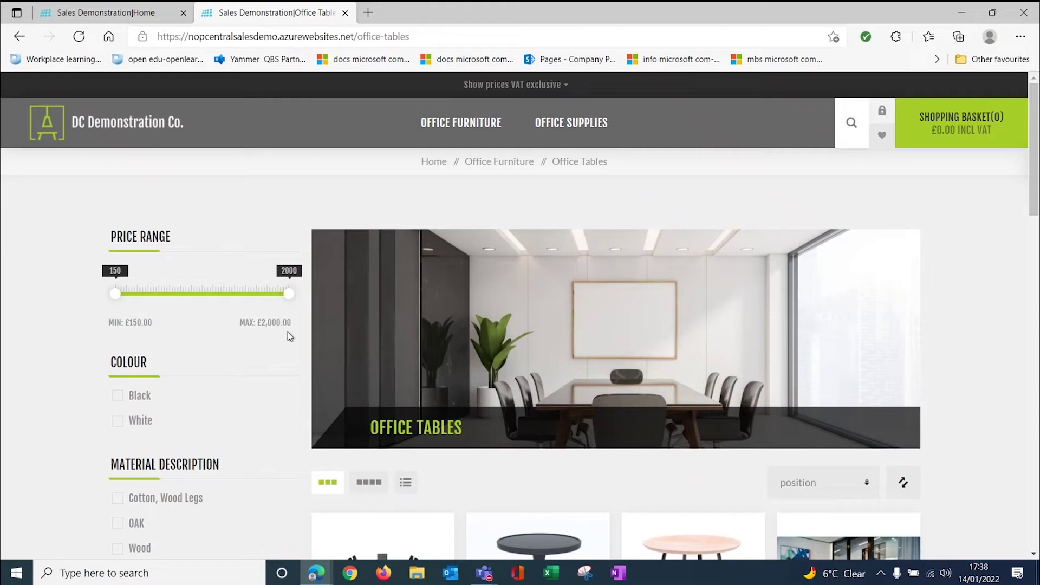
click(325, 574)
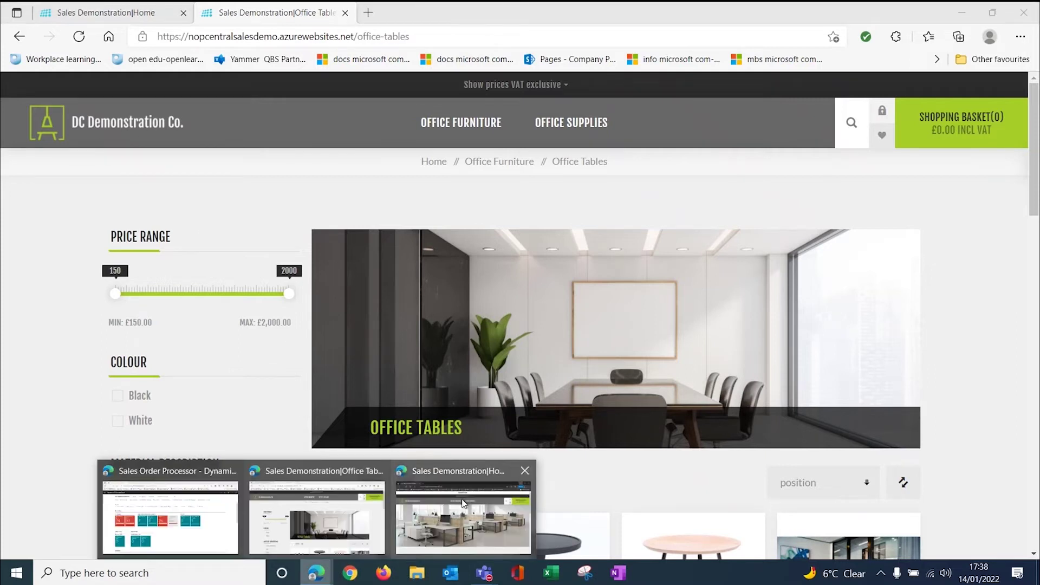
click(478, 496)
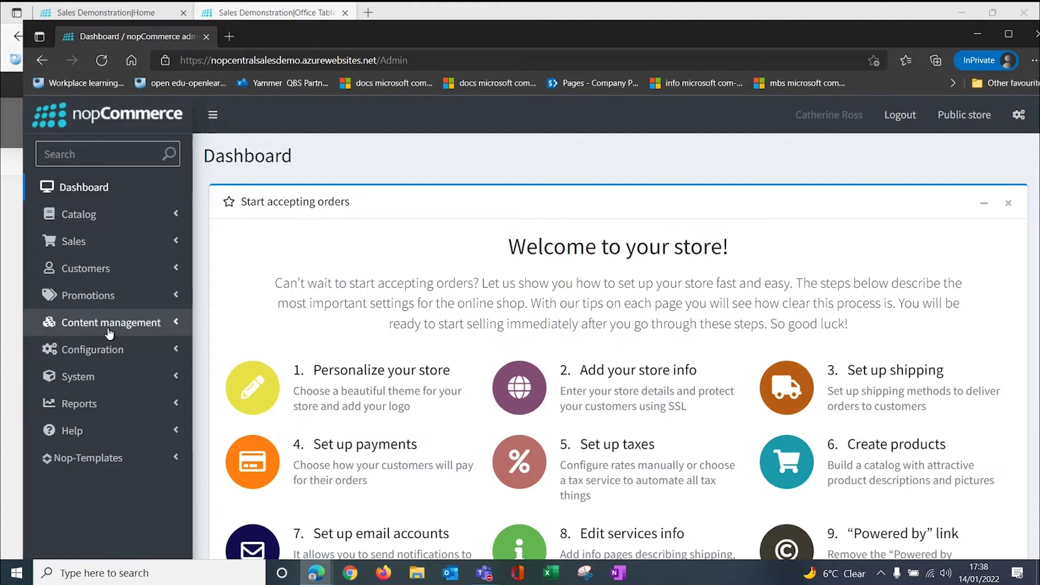
Go to Catalog > Products, page 2, and edit the Cream Boardroom table (SKU 70070)
click(61, 217)
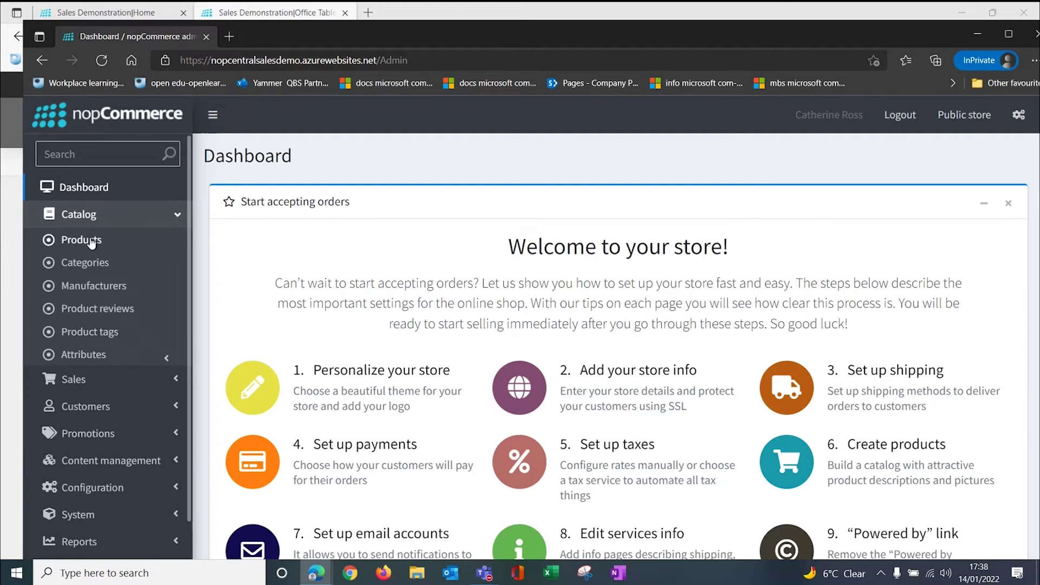
click(87, 241)
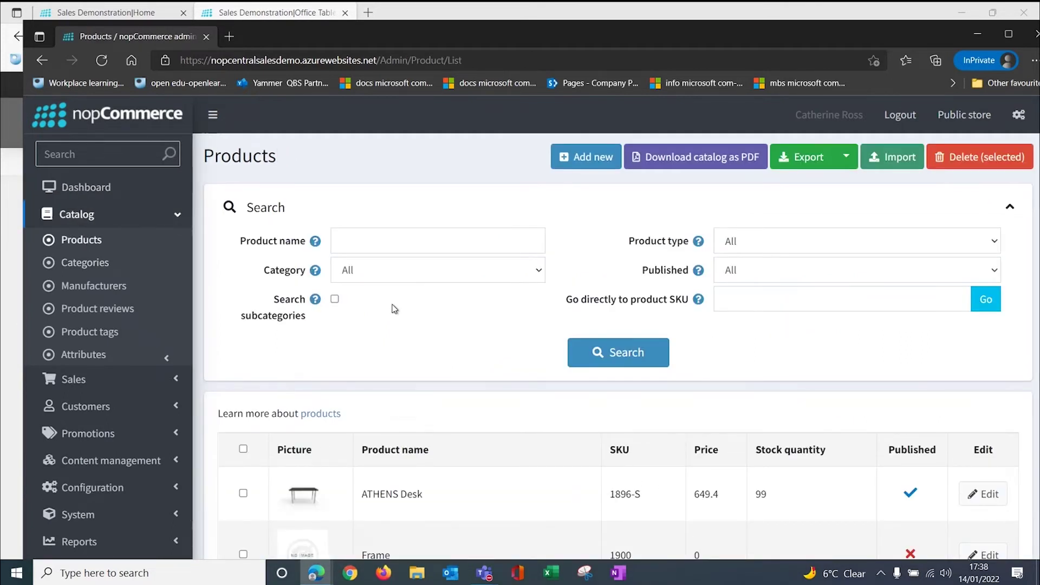
scroll(404, 317, down, 15)
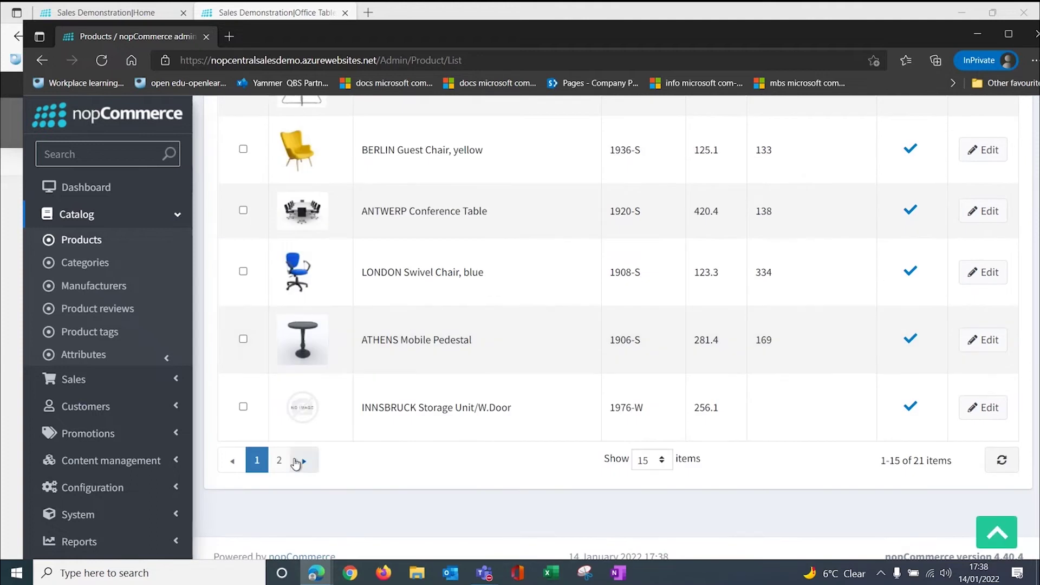
click(303, 461)
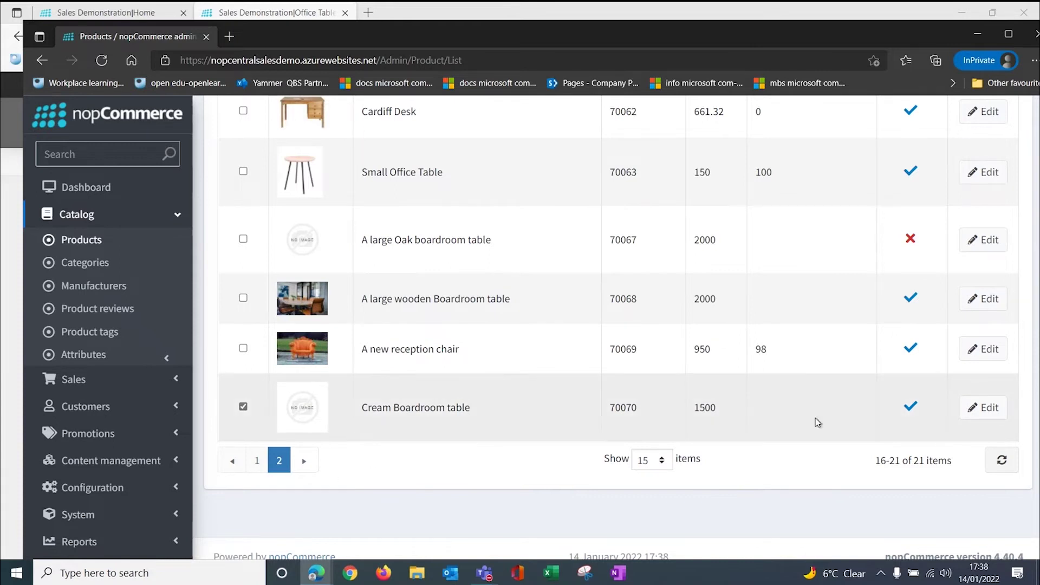
click(984, 411)
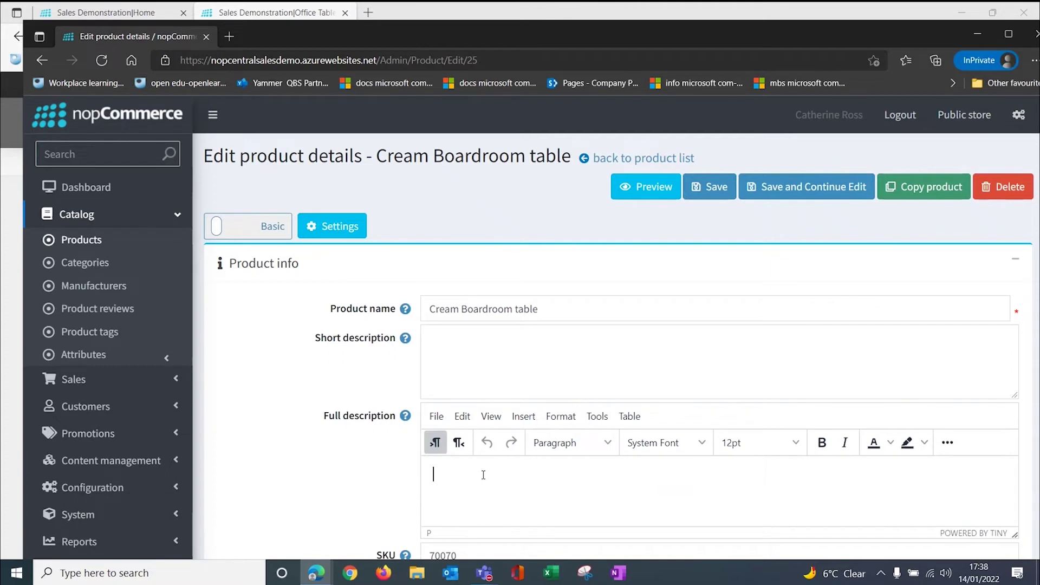
Enter the lines 'Large heavy table', 'Can seat up to 12 people', 'very high quality' as the full description
text(La)
text(rge heavy table)
key(Return)
text(Can set u)
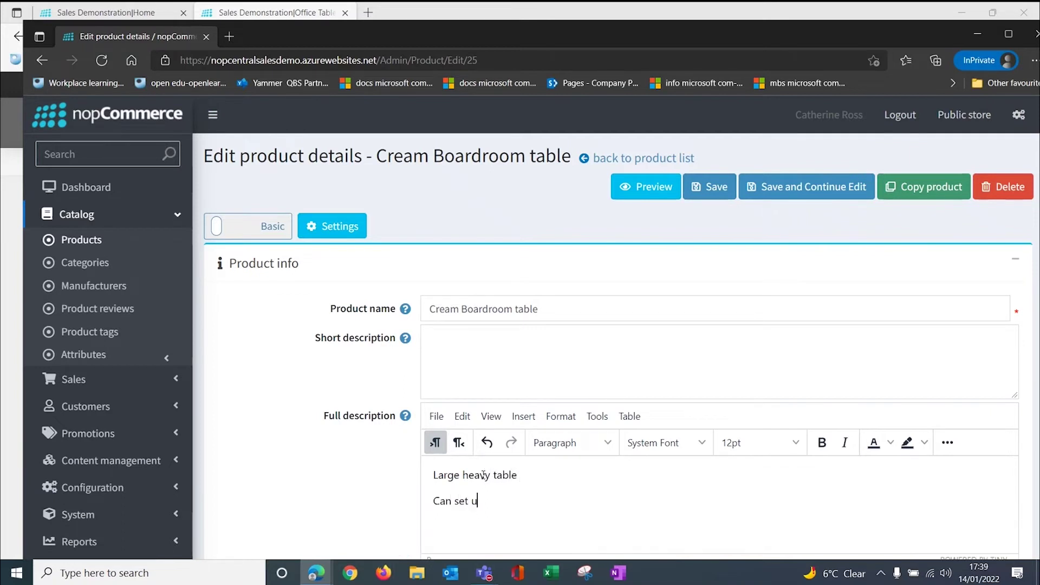
text(p to 12 people)
key(Return)
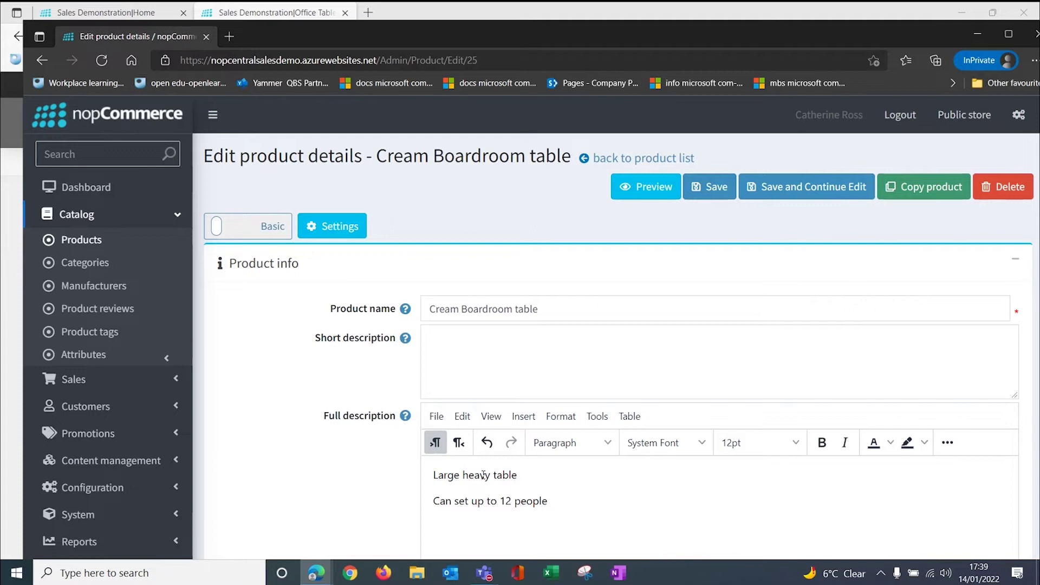
text(very high quality)
click(465, 500)
text(a)
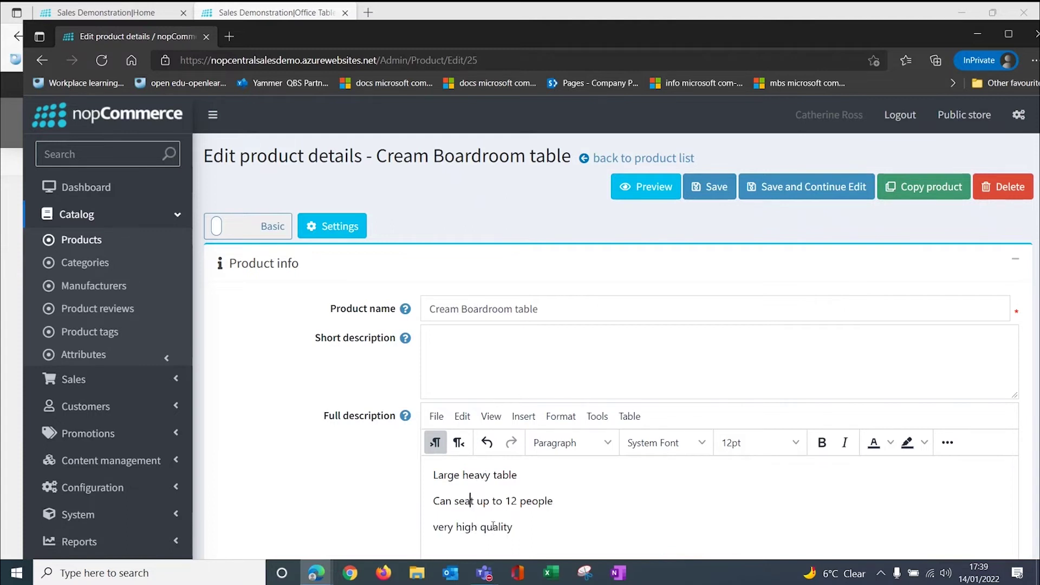
scroll(599, 483, down, 4)
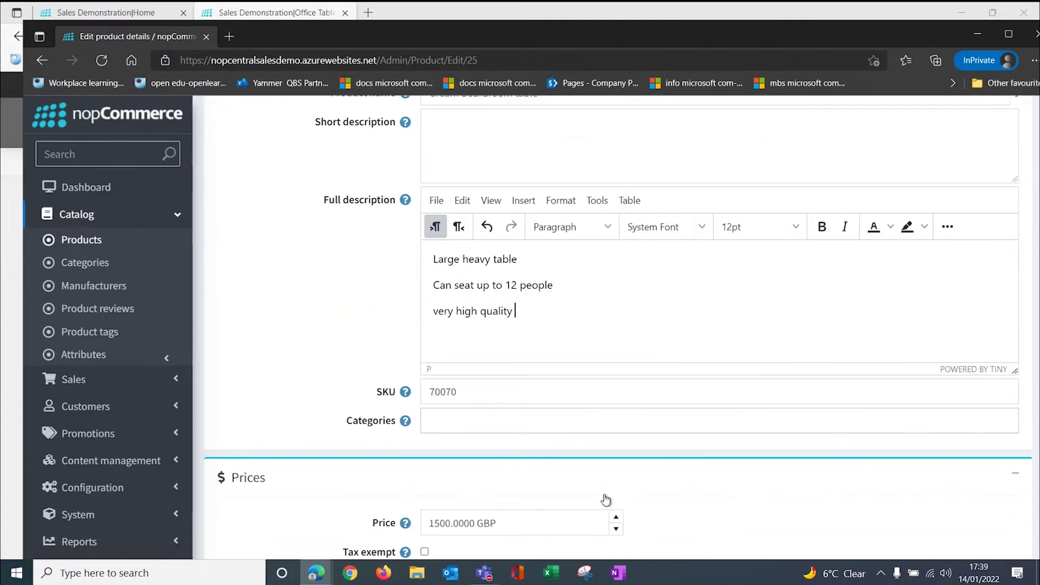
click(456, 422)
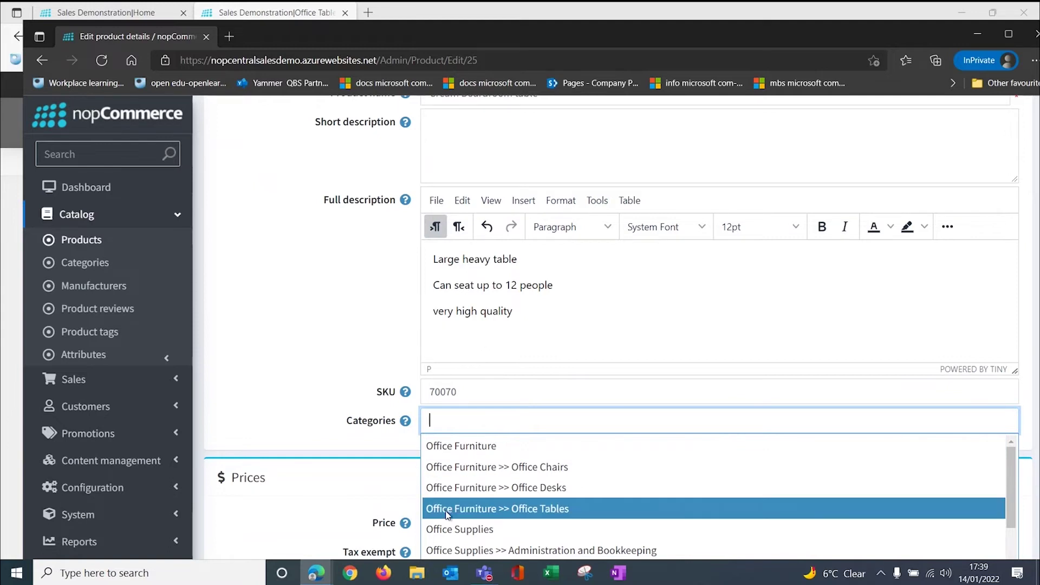
Assign the Office Furniture >> Office Tables and Office Furniture categories
click(527, 513)
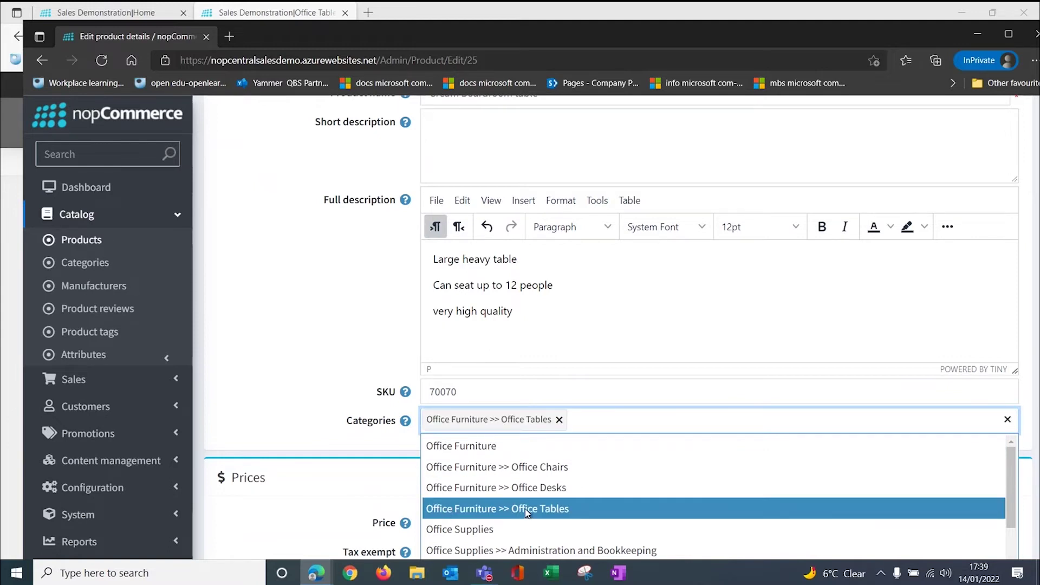
click(540, 445)
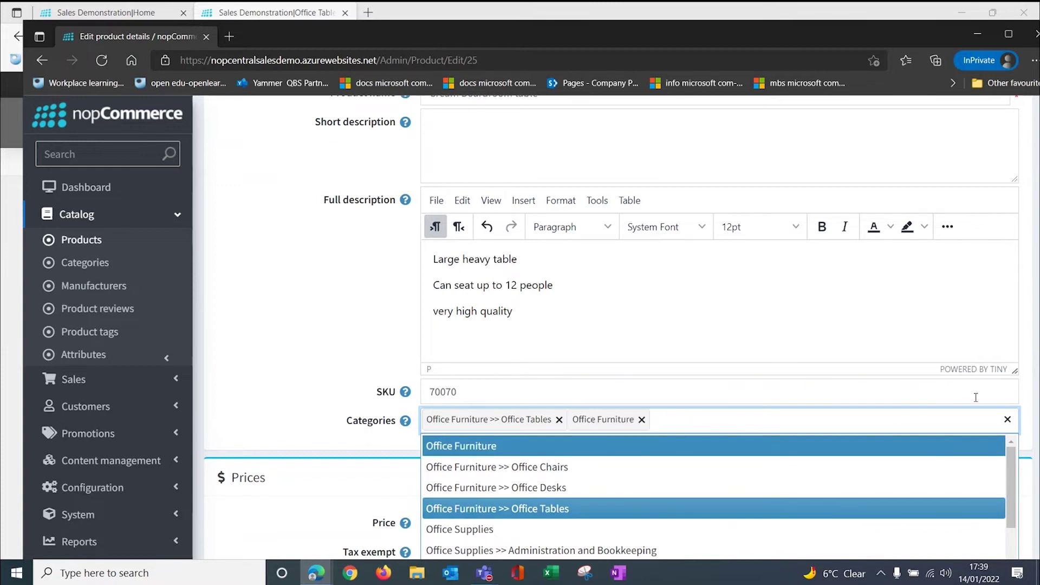
scroll(720, 382, down, 4)
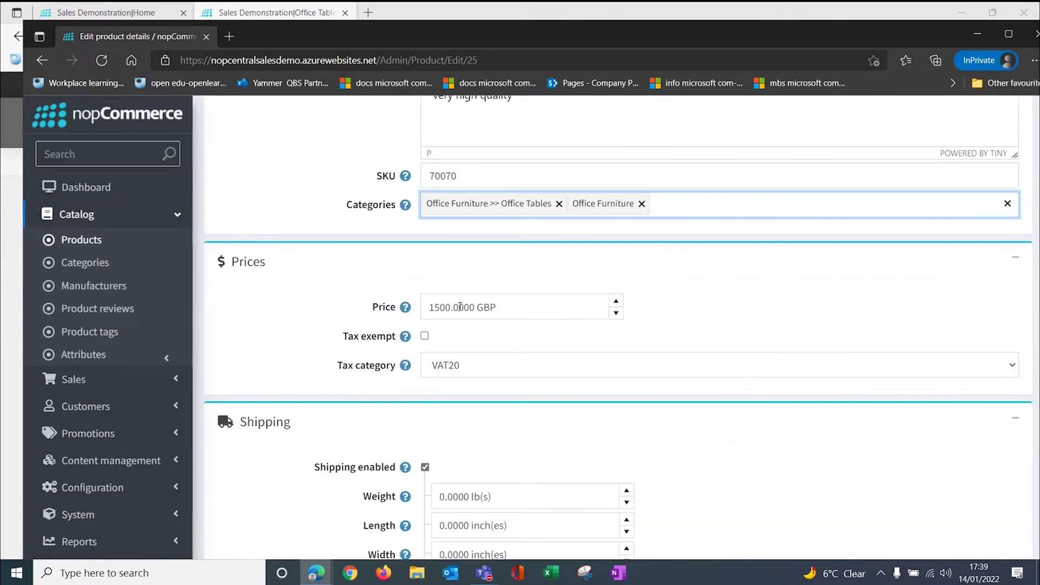
mouse_move(409, 301)
Review prices, shipping, inventory and the six specification attributes down to Pictures
scroll(516, 389, down, 4)
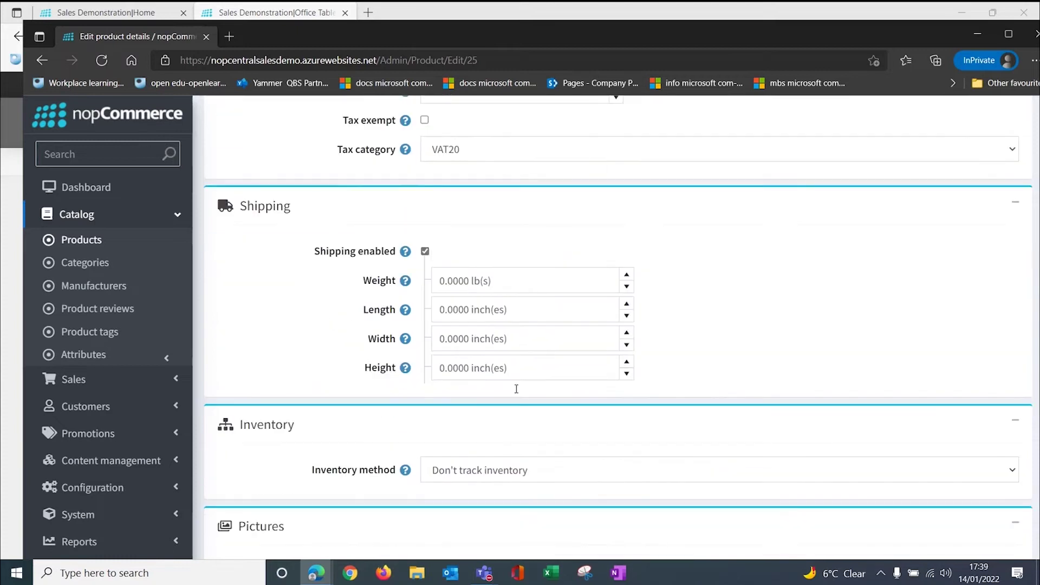
scroll(516, 388, down, 3)
scroll(516, 397, down, 3)
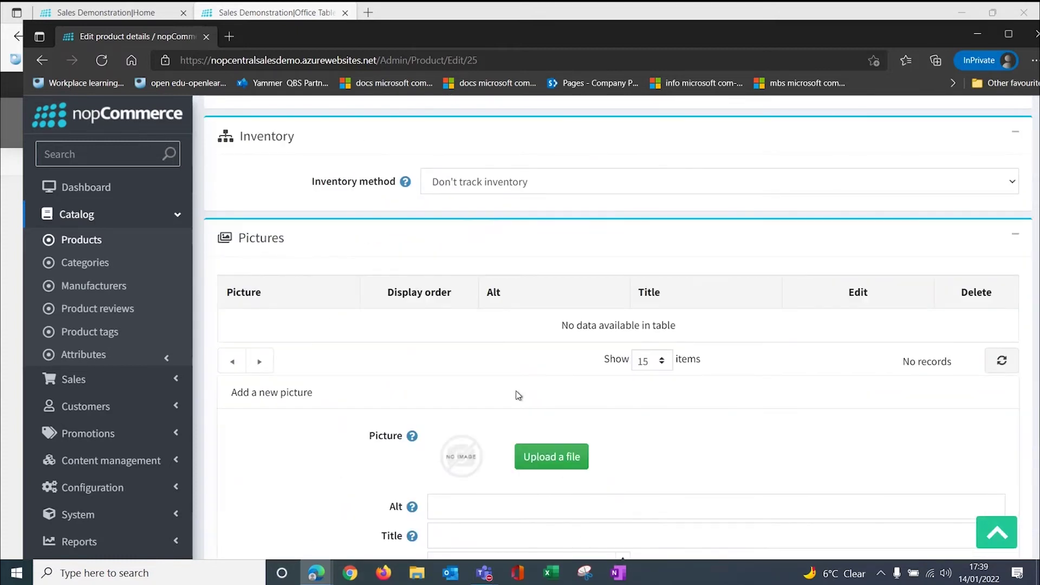
scroll(518, 395, down, 13)
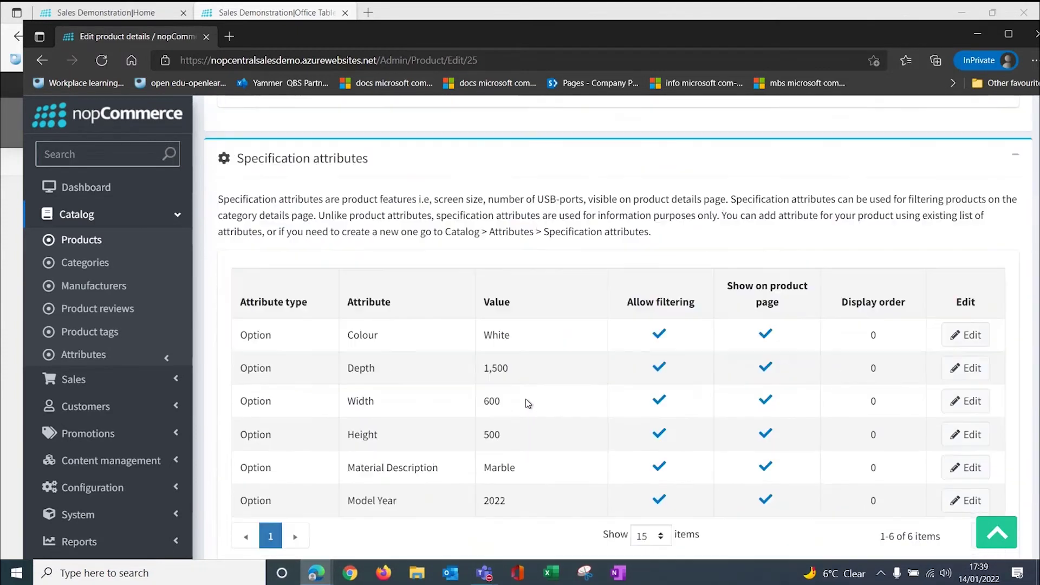
scroll(525, 398, down, 1)
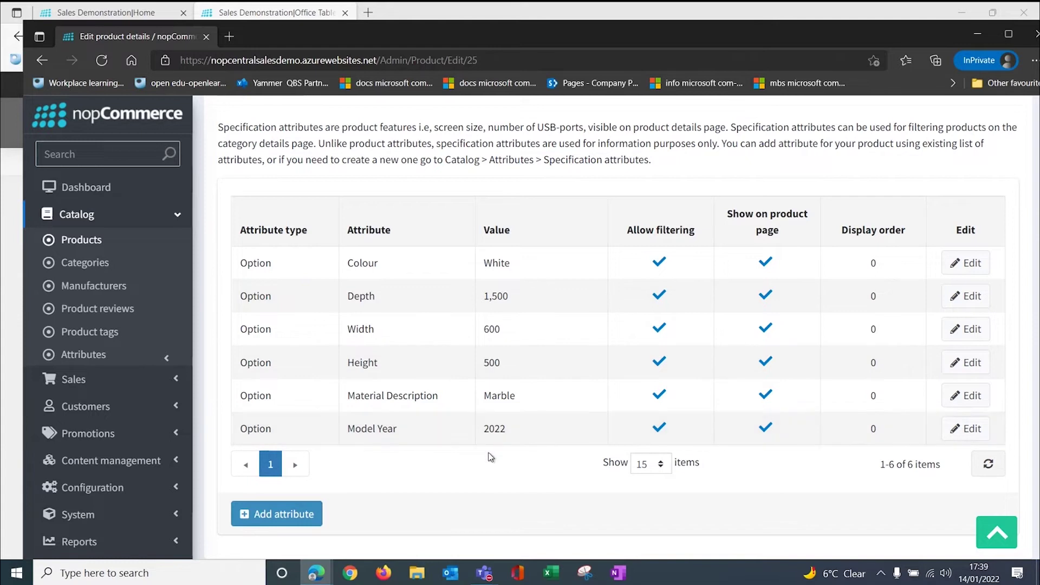
scroll(467, 440, up, 4)
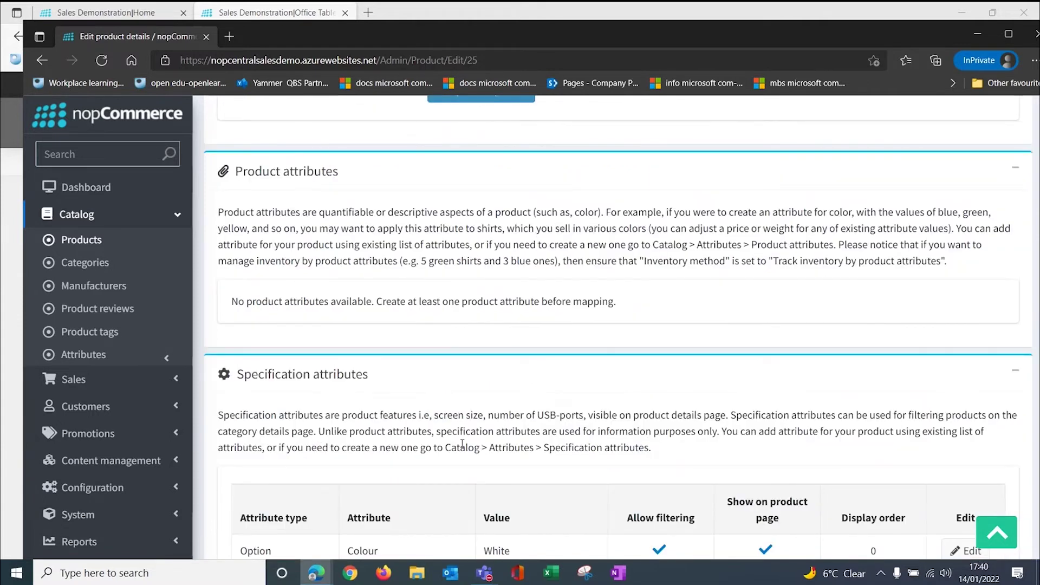
scroll(462, 444, up, 5)
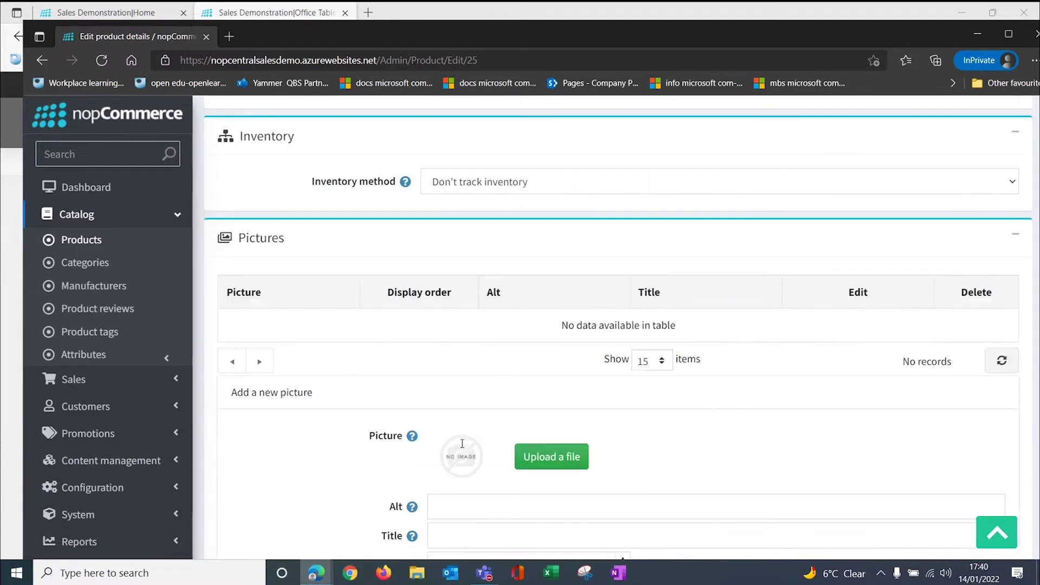
click(553, 459)
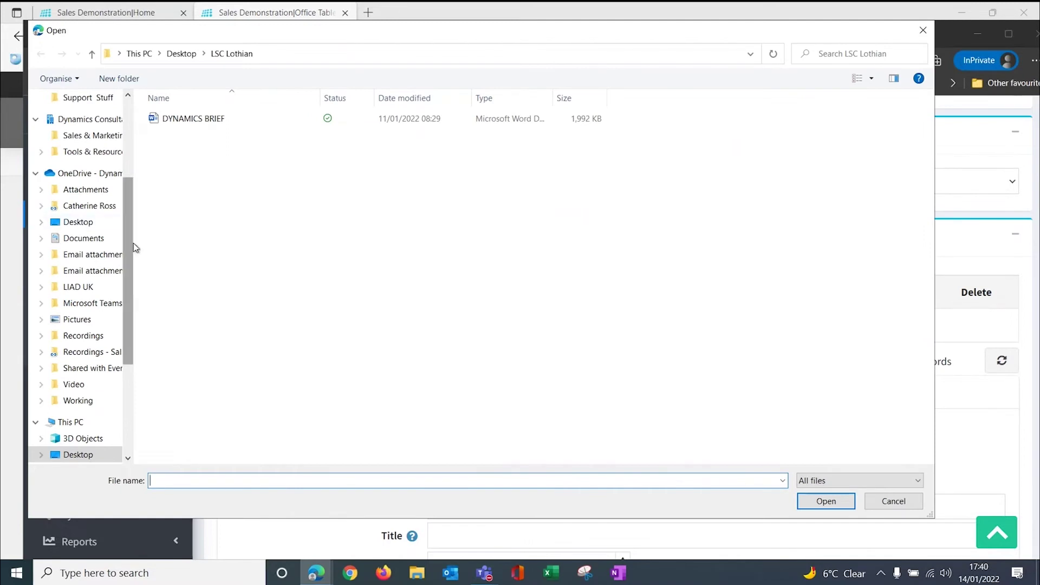
Upload Boardroom table.jpg from Downloads and attach it as the Cream Boardroom table's product picture
scroll(76, 180, up, 3)
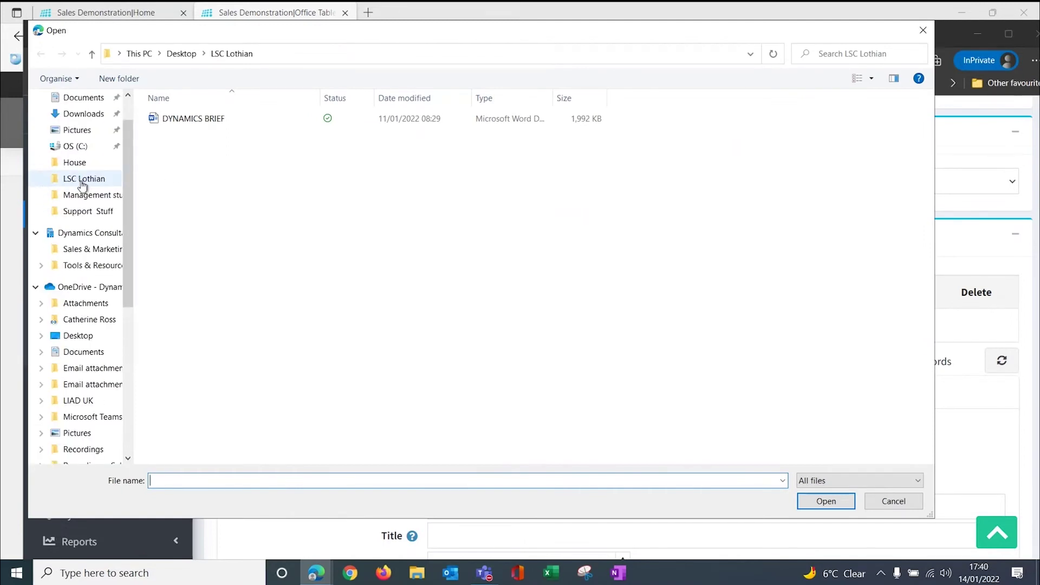
click(88, 114)
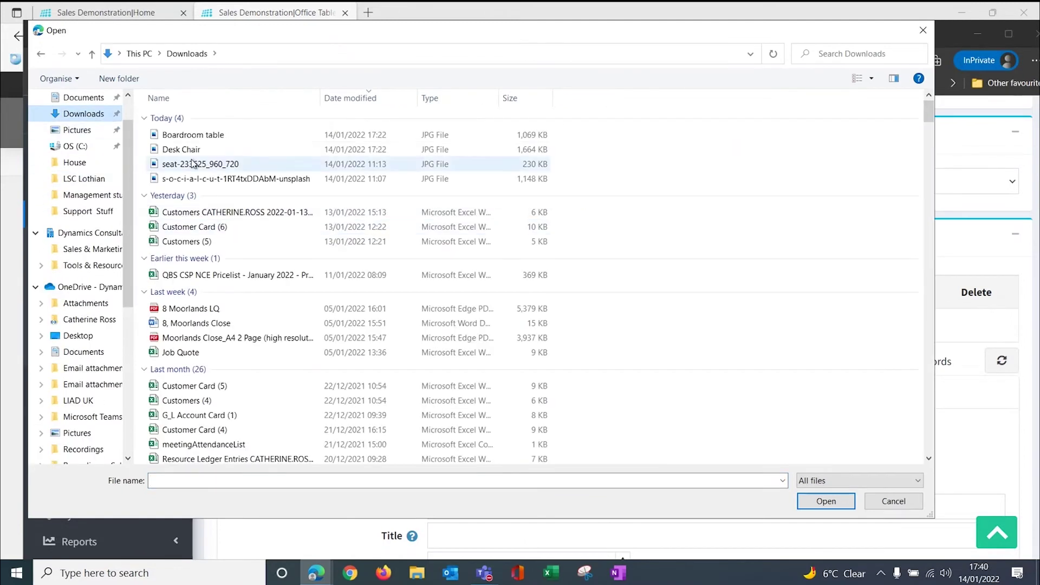
click(227, 135)
click(825, 501)
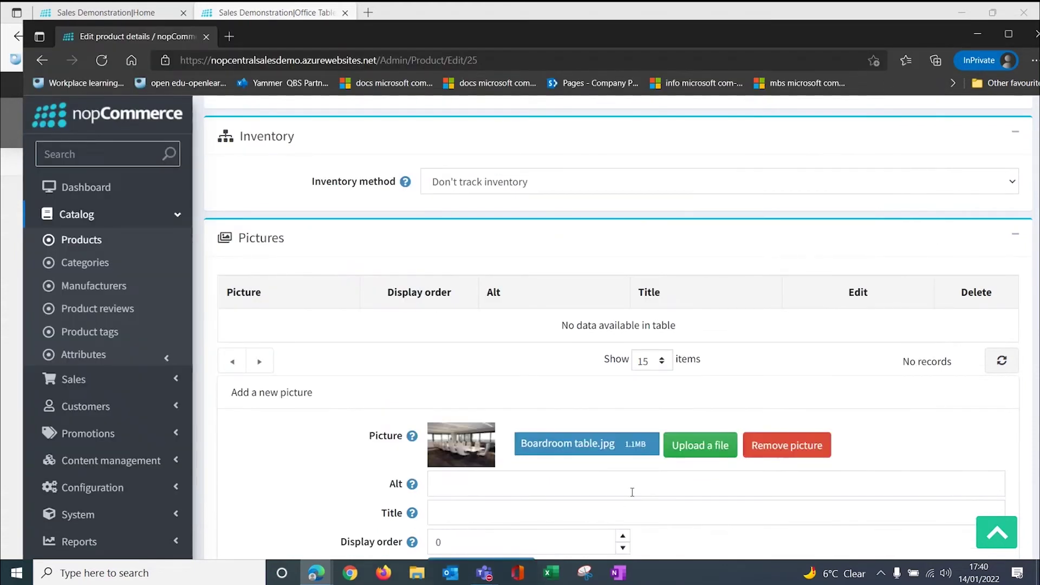
scroll(509, 450, down, 2)
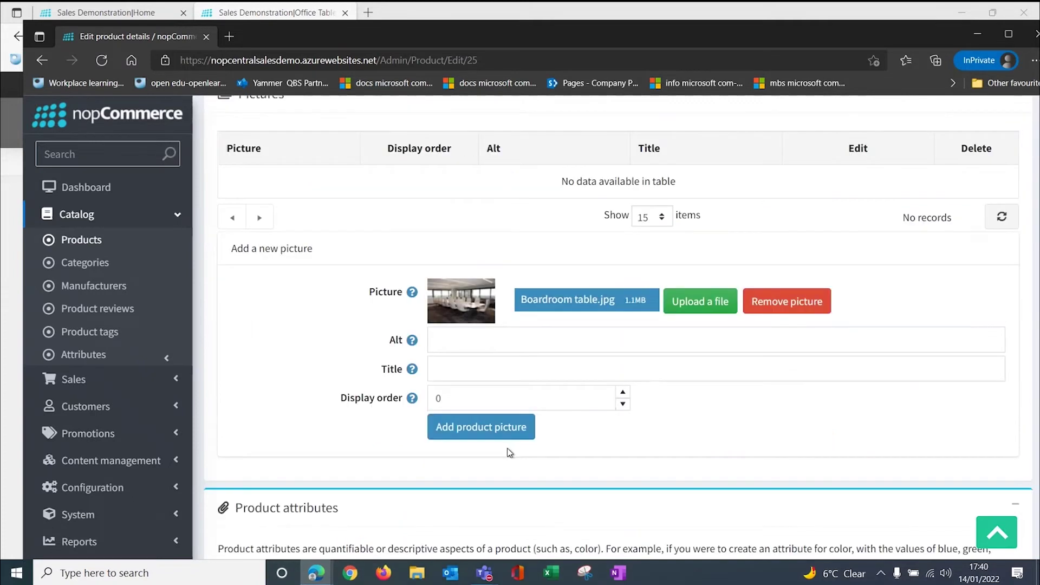
click(479, 427)
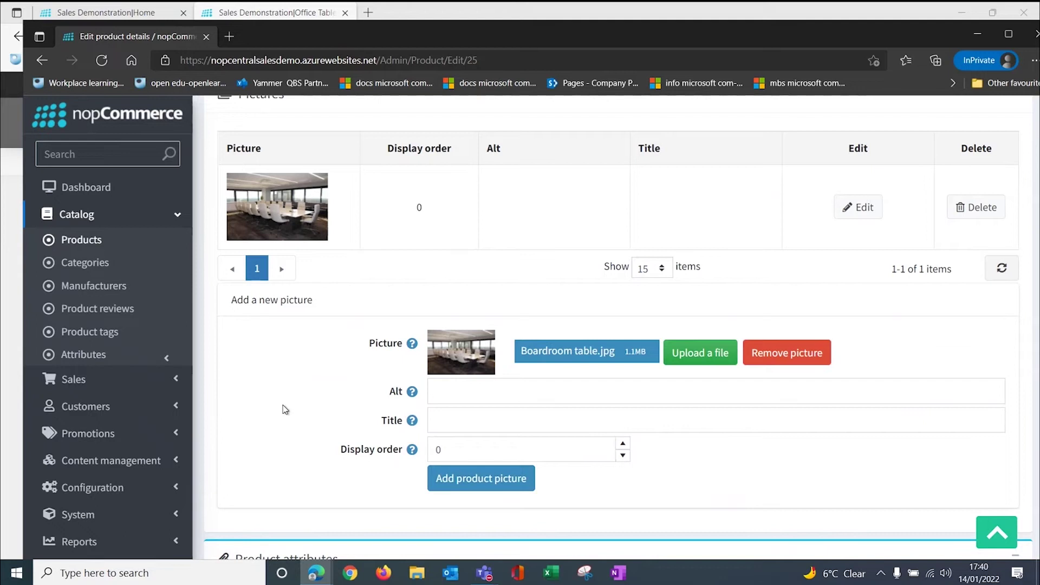
scroll(279, 411, up, 3)
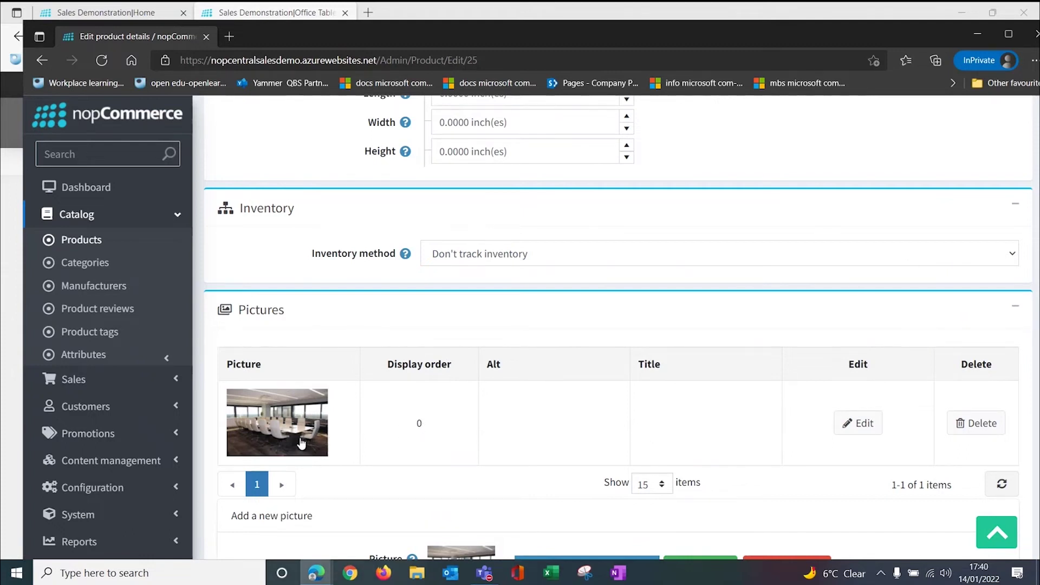
Switch the Cream Boardroom table's inventory method to Track inventory with a stock of 25
click(1017, 262)
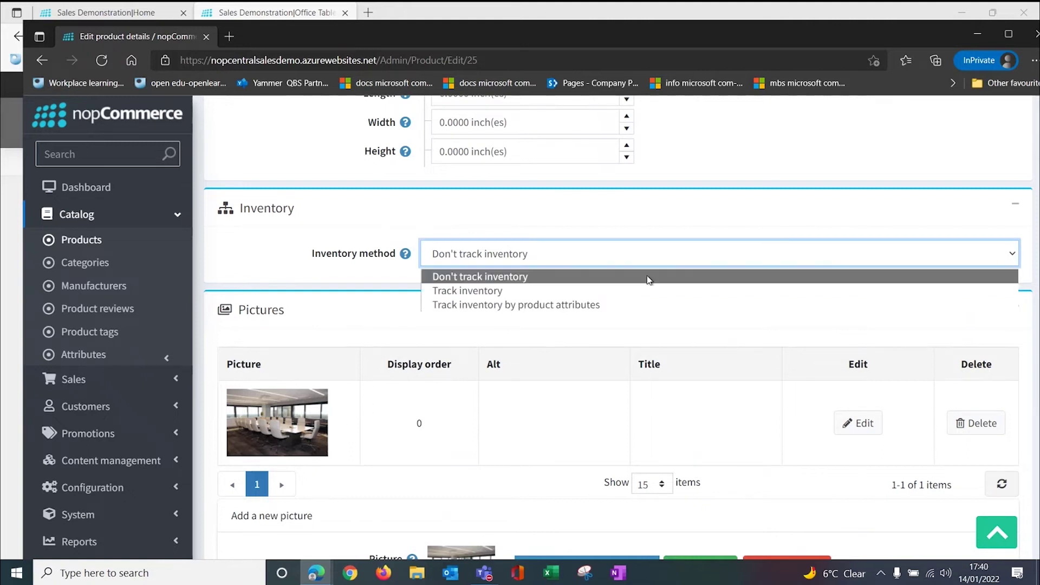
click(539, 293)
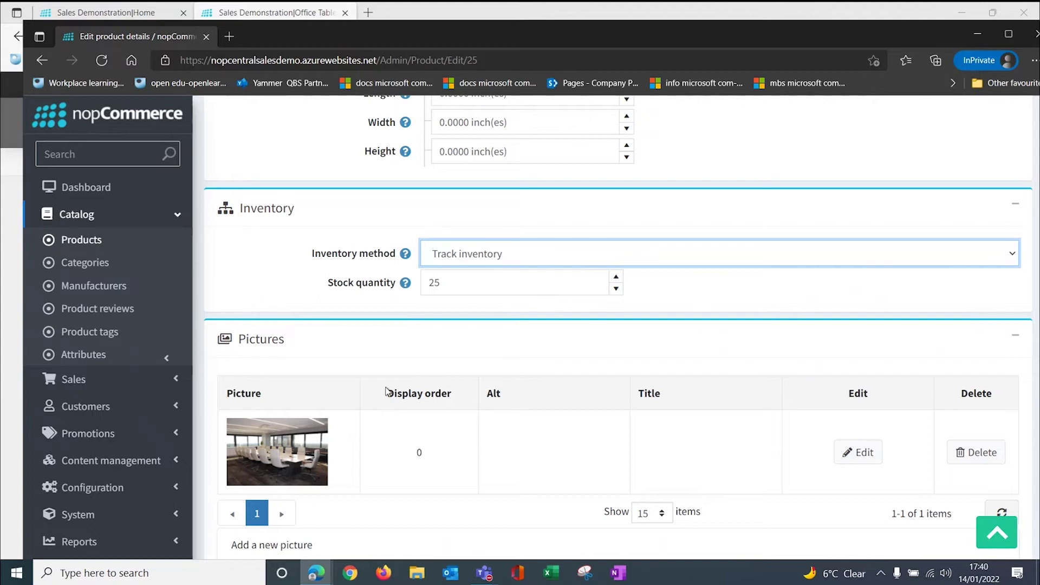
scroll(362, 388, up, 9)
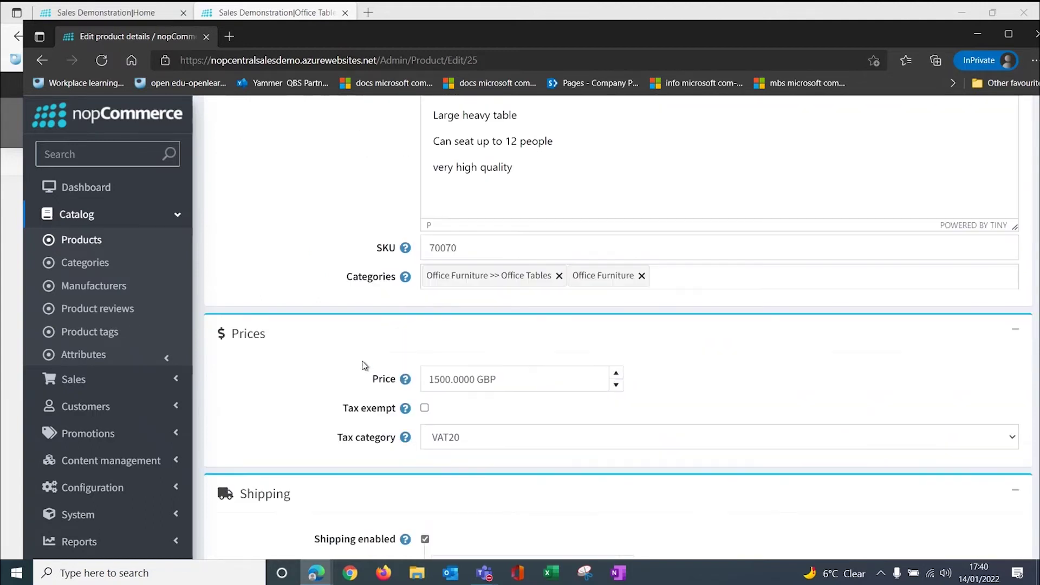
scroll(358, 360, up, 6)
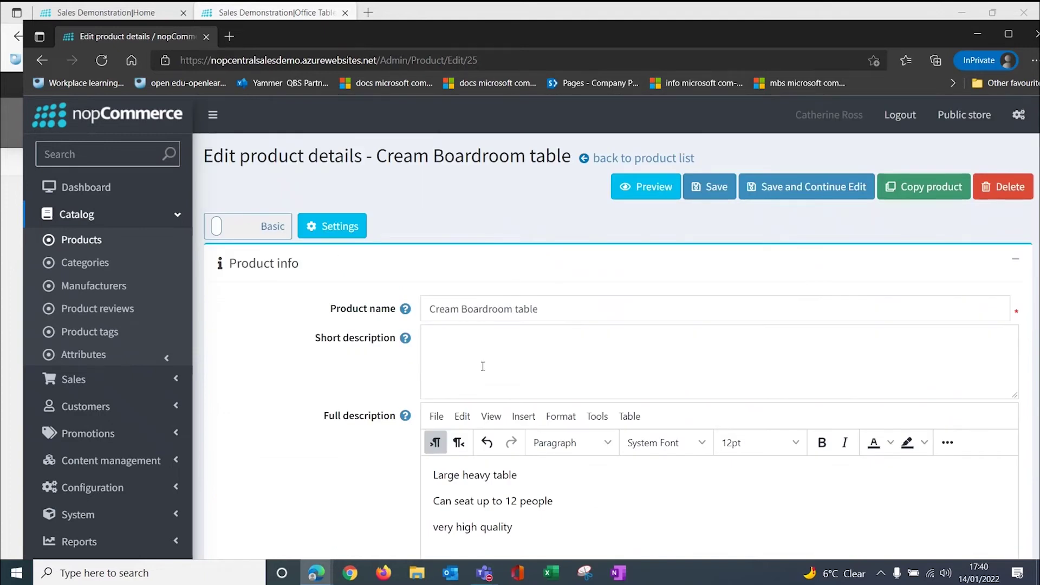
scroll(483, 366, down, 8)
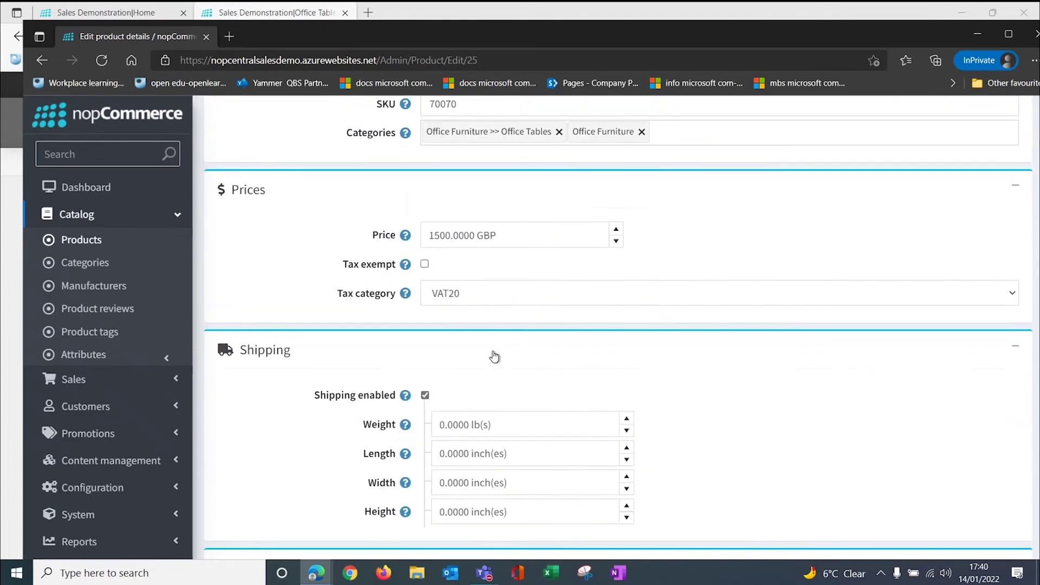
scroll(494, 356, down, 4)
scroll(495, 357, down, 4)
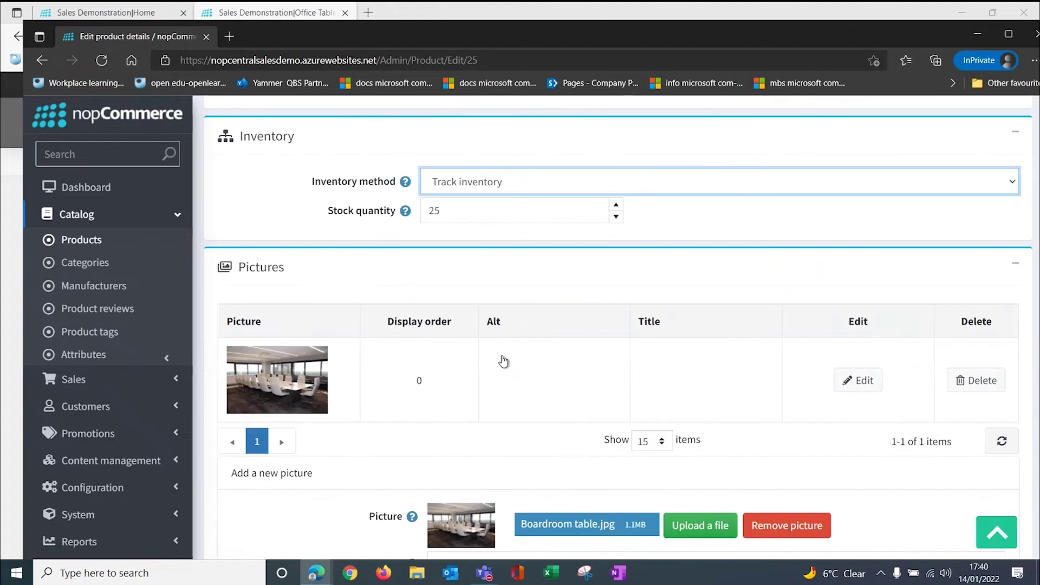
scroll(505, 360, down, 5)
scroll(596, 357, down, 5)
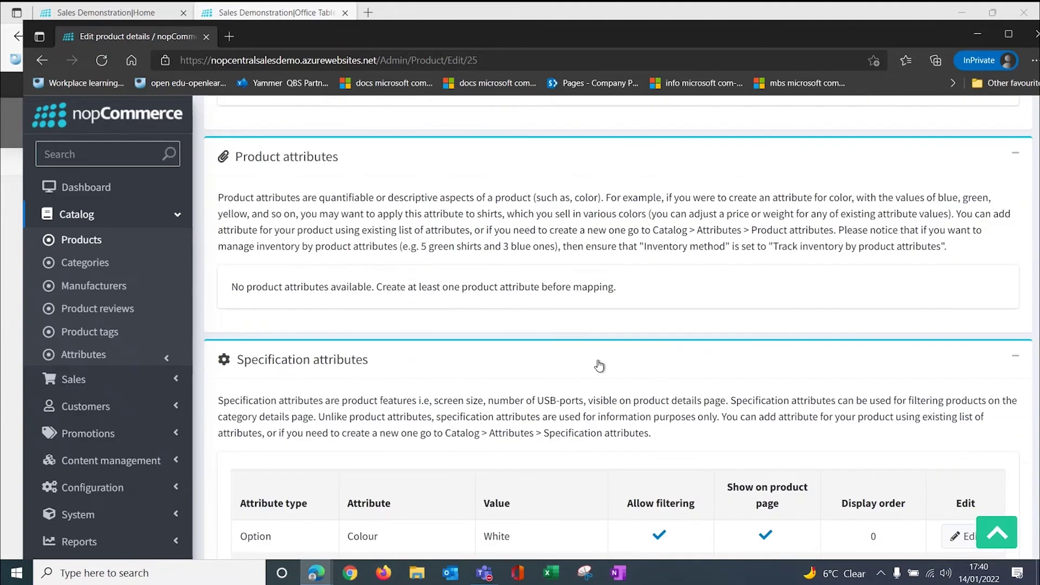
scroll(514, 390, down, 5)
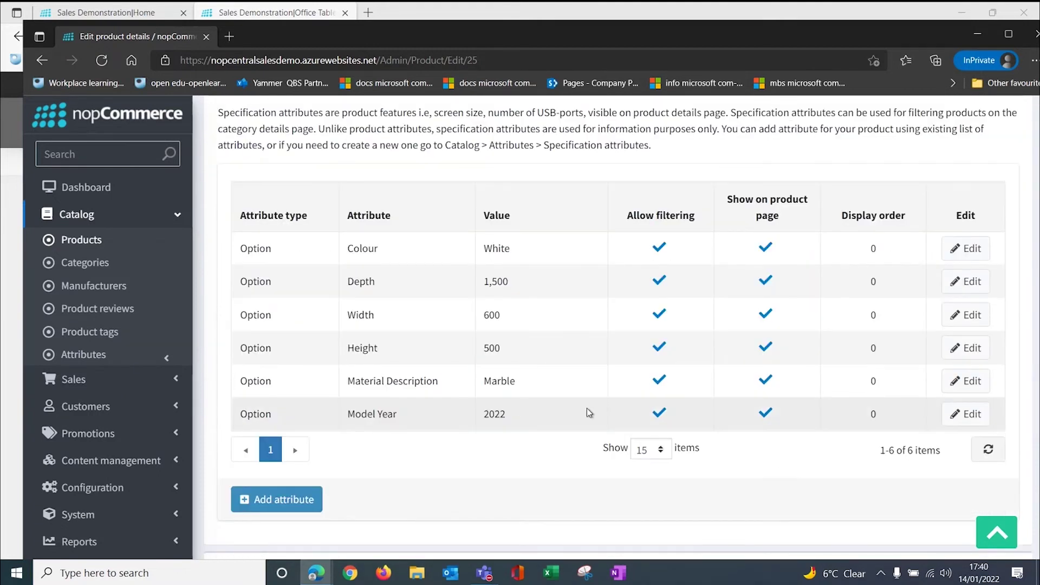
scroll(587, 408, up, 20)
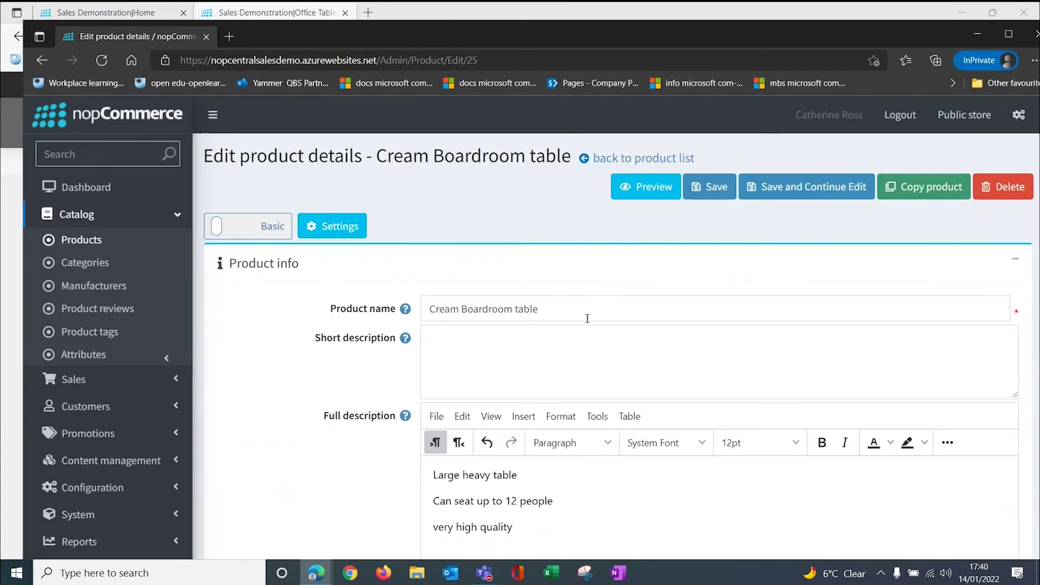
Save the product, then leave the admin to show the storefront home page
click(716, 190)
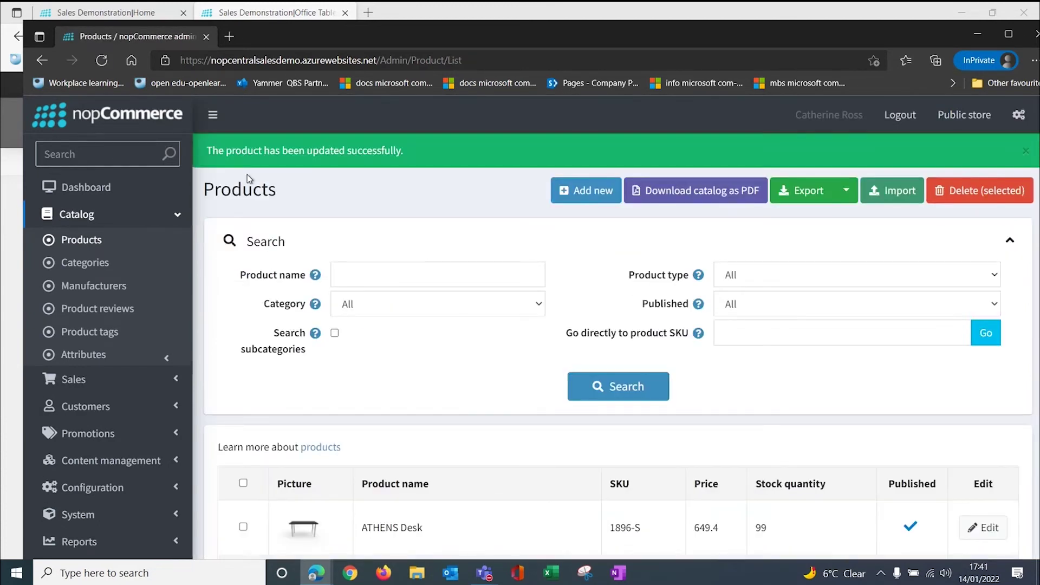
click(93, 117)
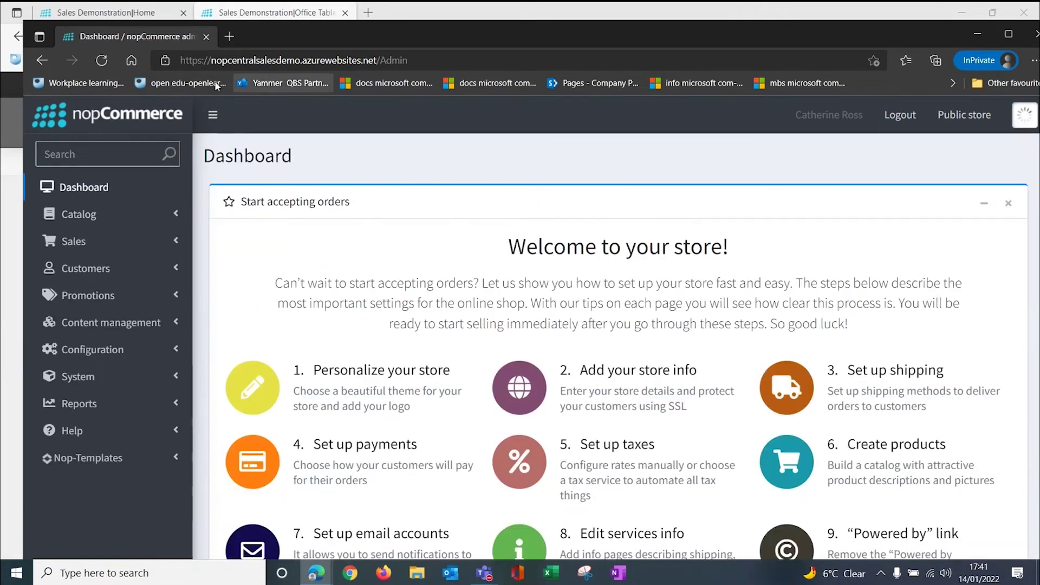
click(973, 33)
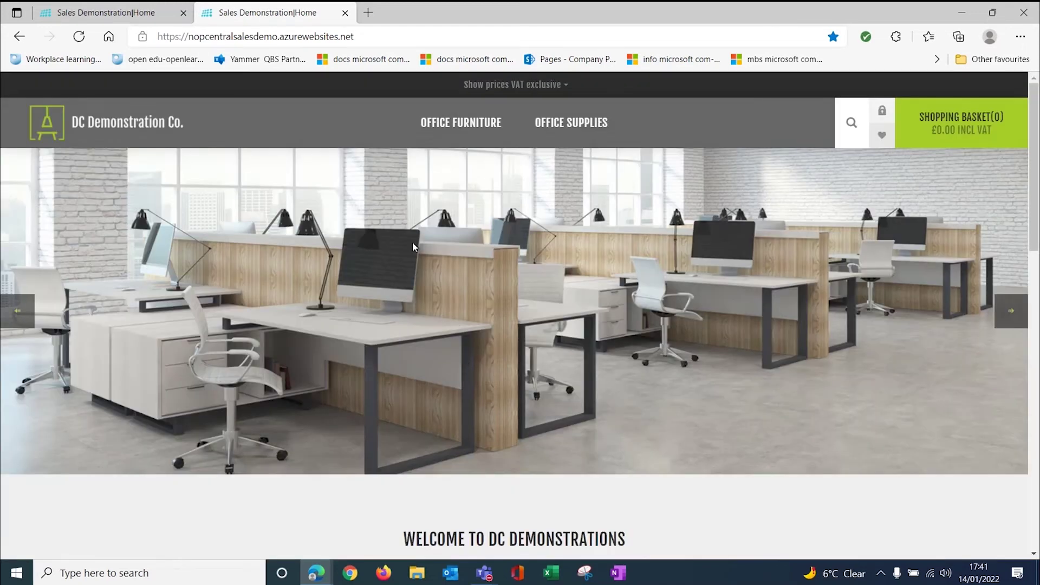
Go to Office Furniture > Office Tables and open the Cream Boardroom Table product page
mouse_move(441, 126)
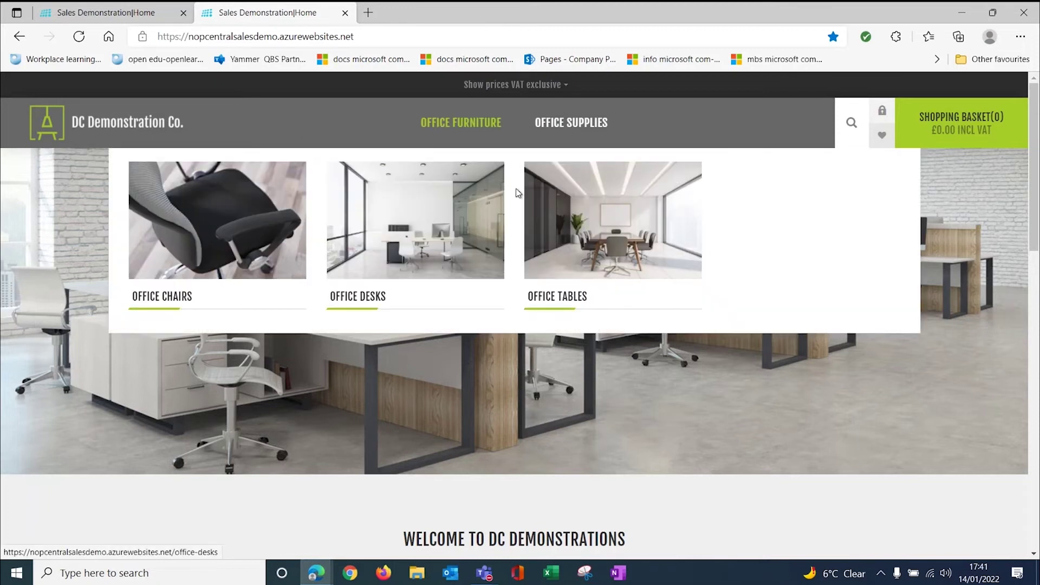
click(625, 243)
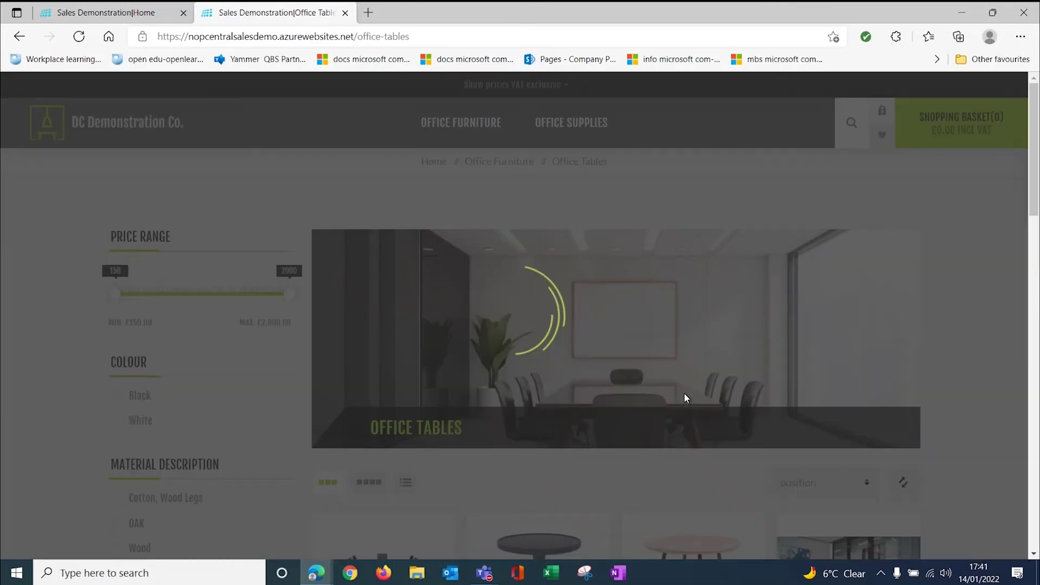
scroll(677, 379, down, 4)
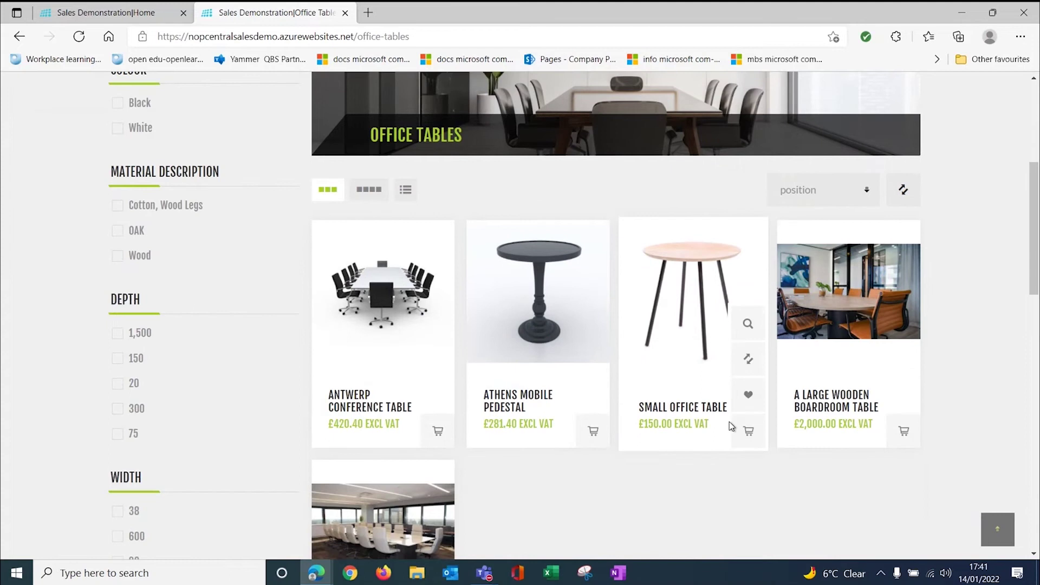
scroll(650, 428, down, 4)
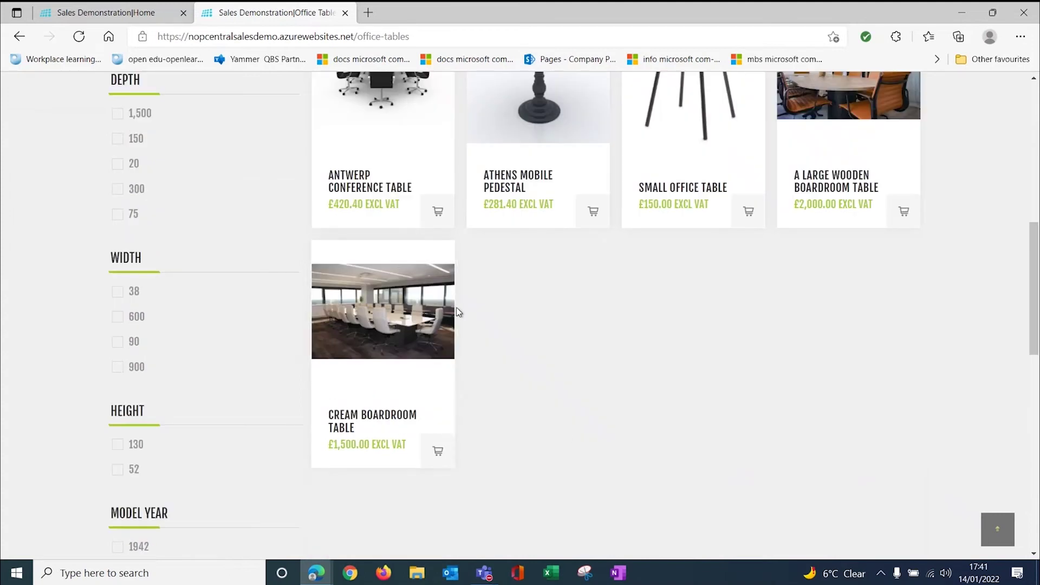
click(331, 345)
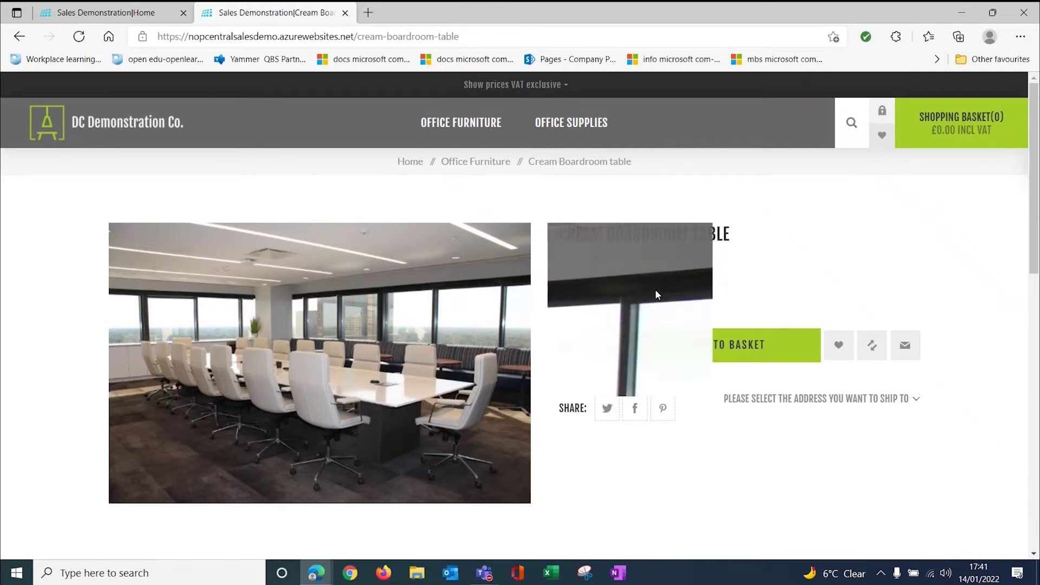
Review the table's Specifications: white, marble, 1,500 depth, model year 2022
scroll(805, 290, down, 5)
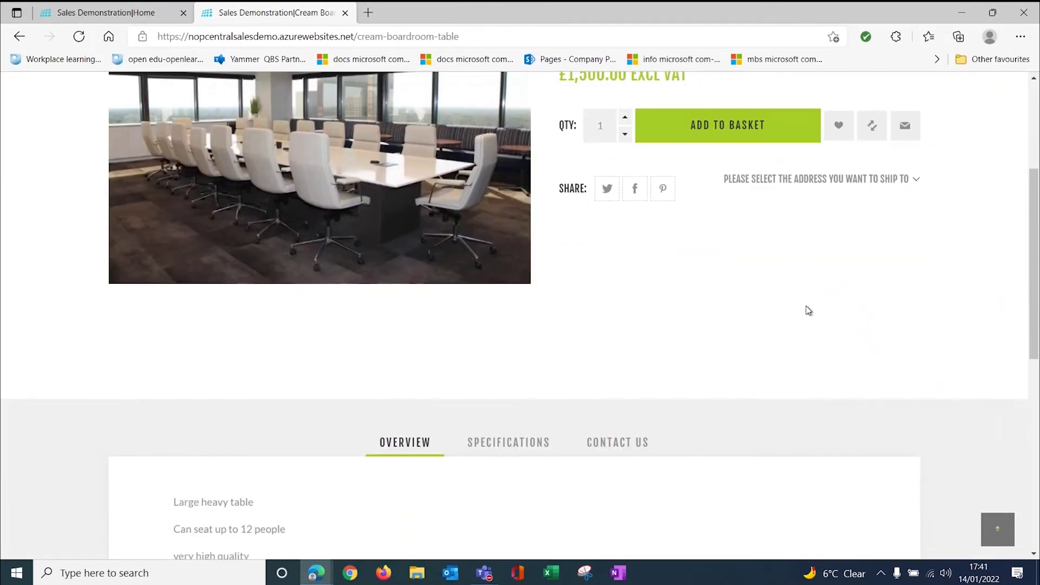
scroll(808, 309, up, 3)
scroll(593, 202, up, 2)
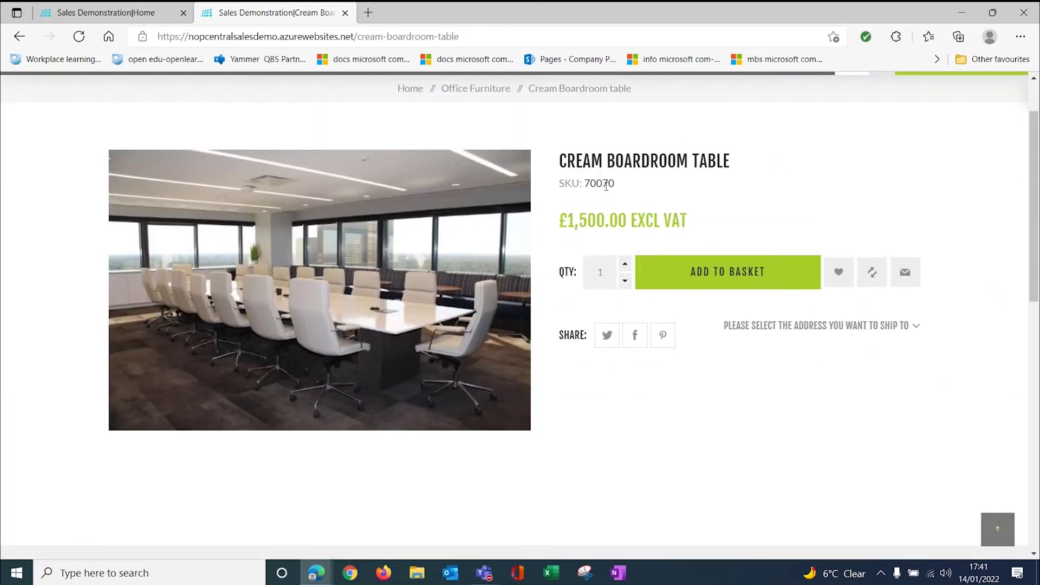
scroll(704, 303, down, 4)
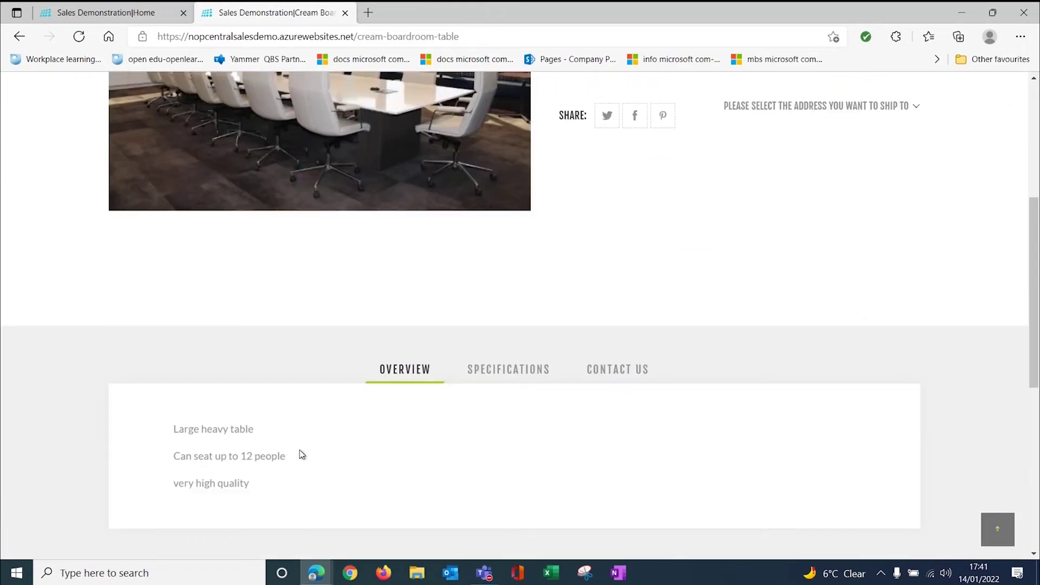
click(499, 374)
scroll(503, 420, down, 3)
scroll(509, 427, down, 1)
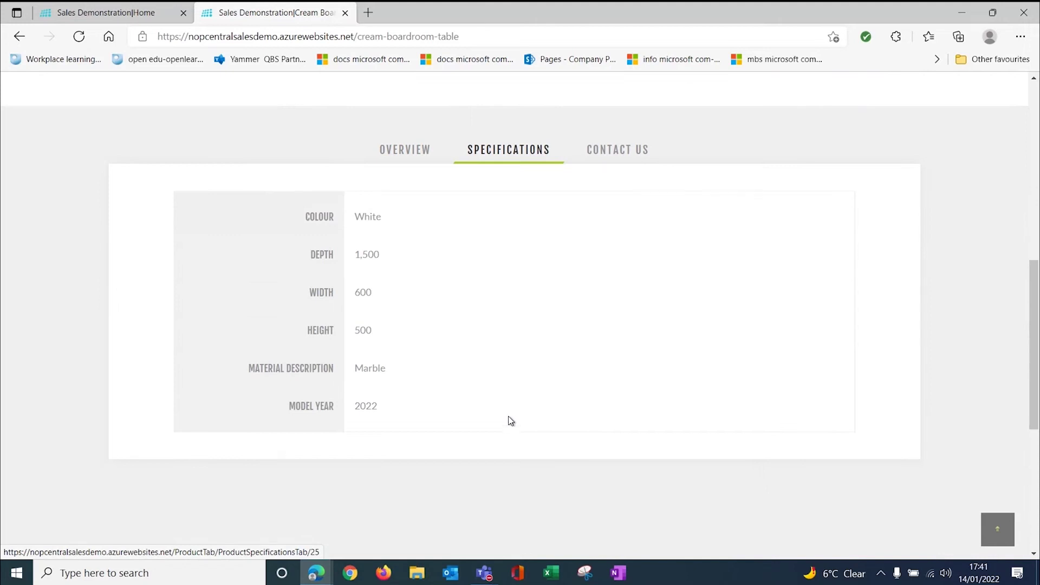
scroll(508, 421, up, 8)
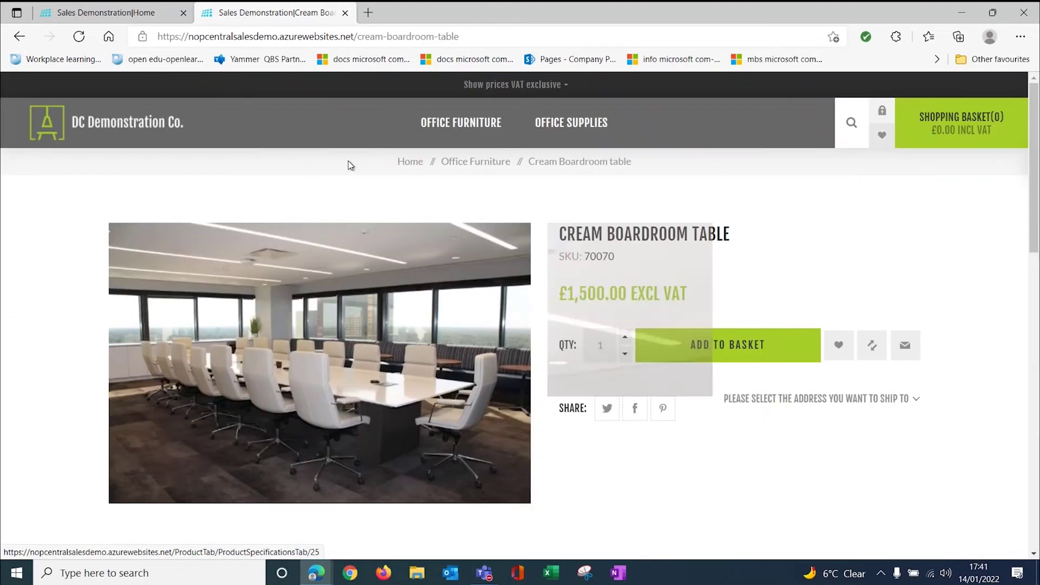
From the home page, open Office Tables and add the Cream Boardroom table (£1,500.00 excl VAT) to the basket
click(111, 130)
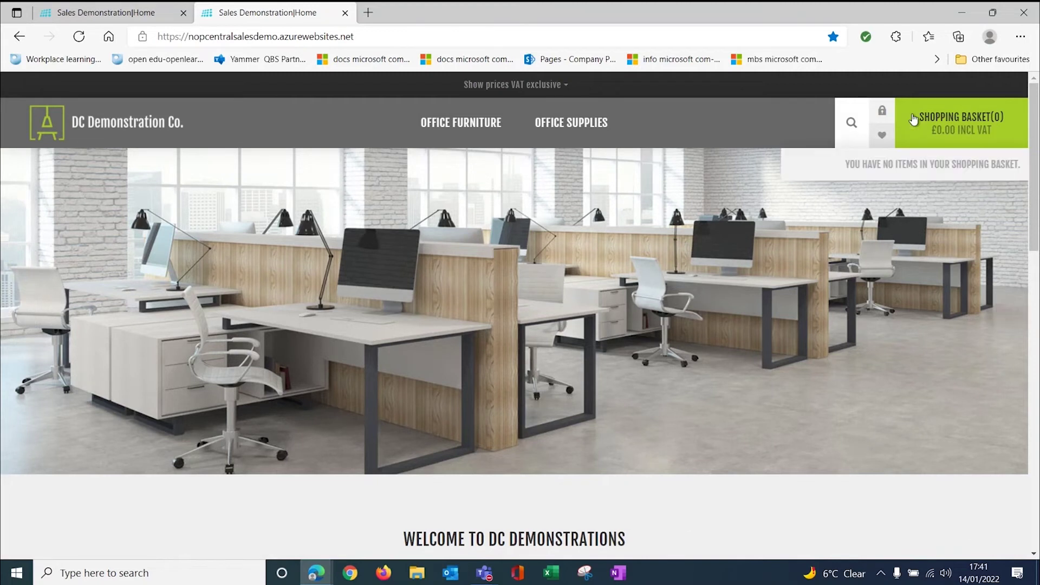
mouse_move(855, 113)
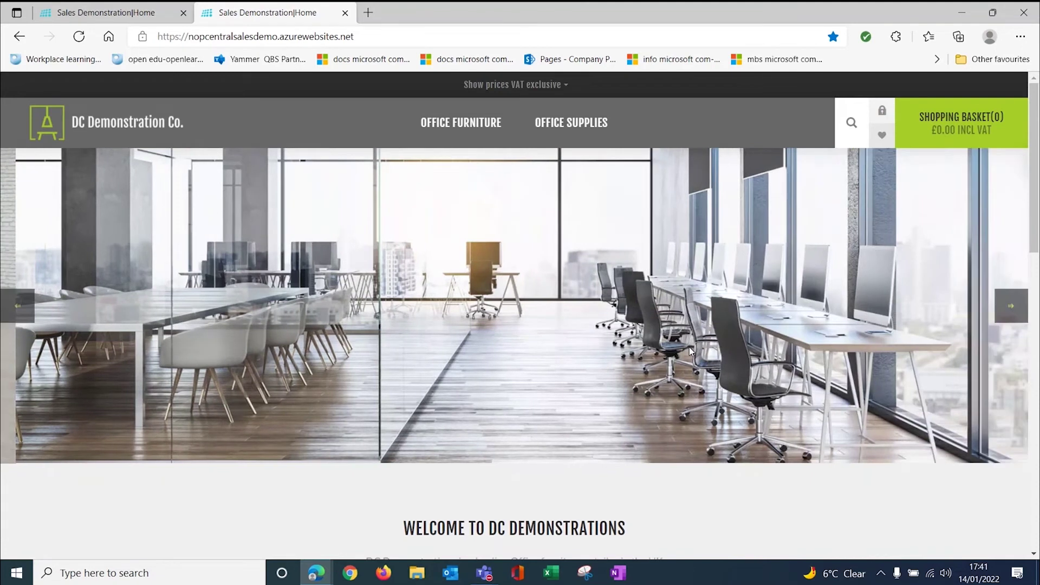
scroll(529, 344, down, 7)
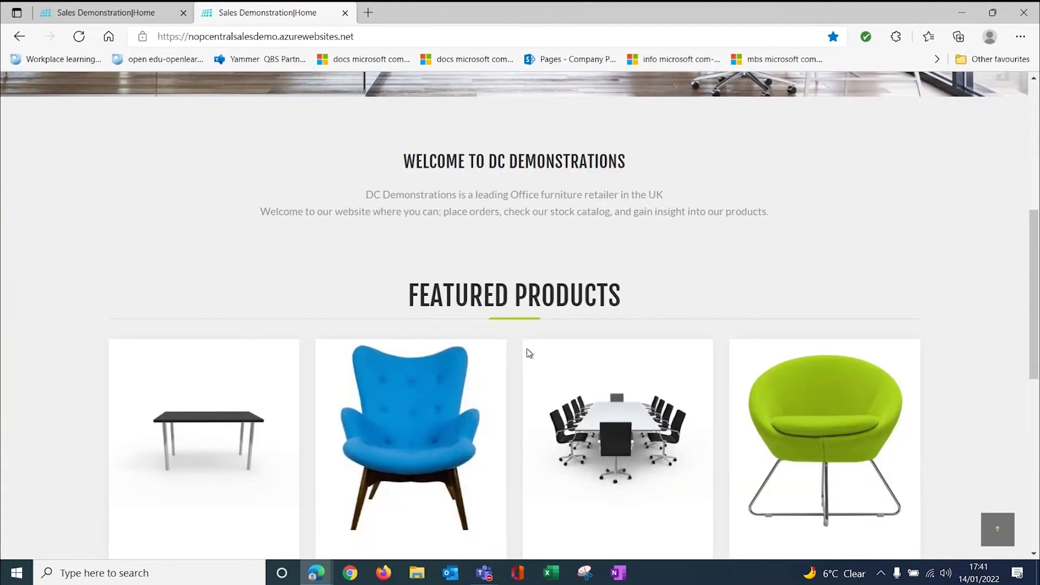
scroll(471, 265, up, 5)
scroll(470, 262, up, 1)
mouse_move(453, 123)
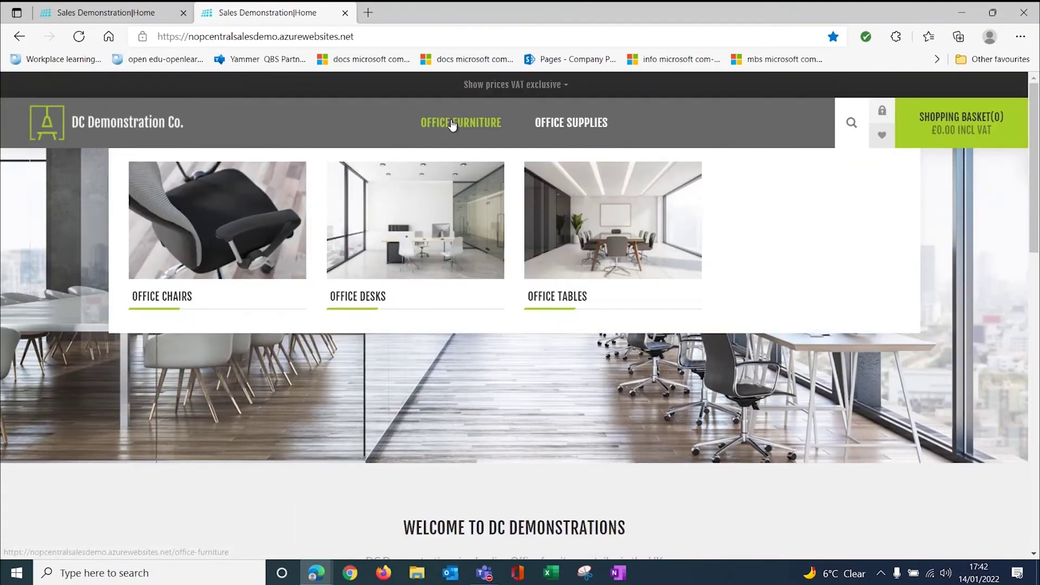
click(593, 240)
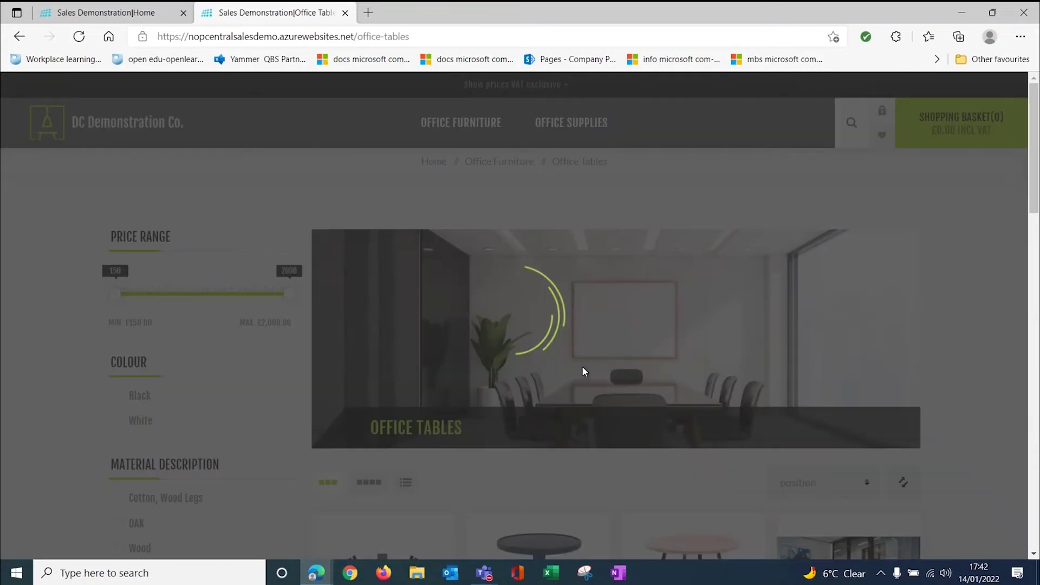
scroll(493, 417, down, 4)
scroll(476, 462, down, 4)
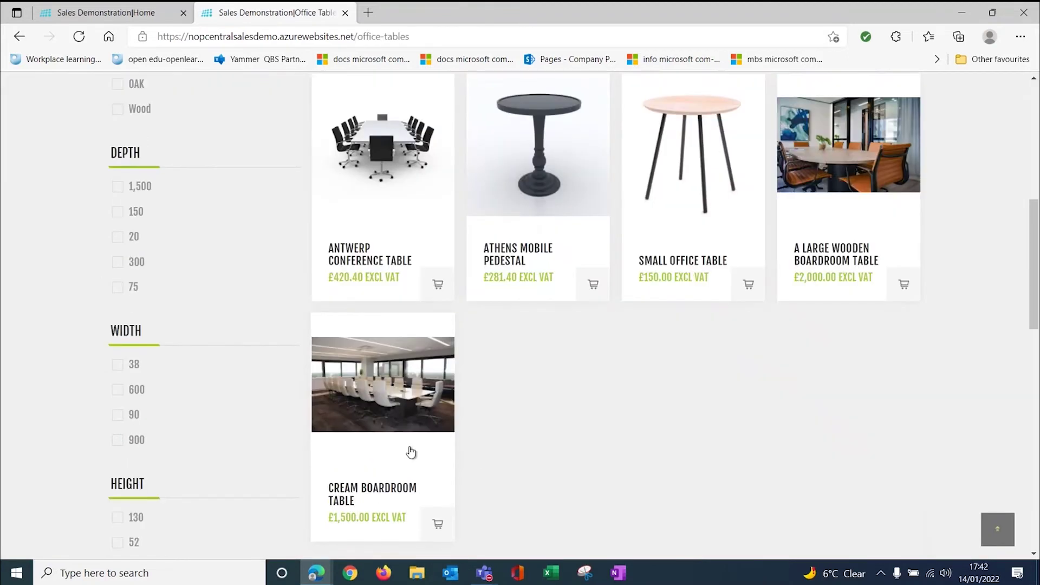
click(365, 424)
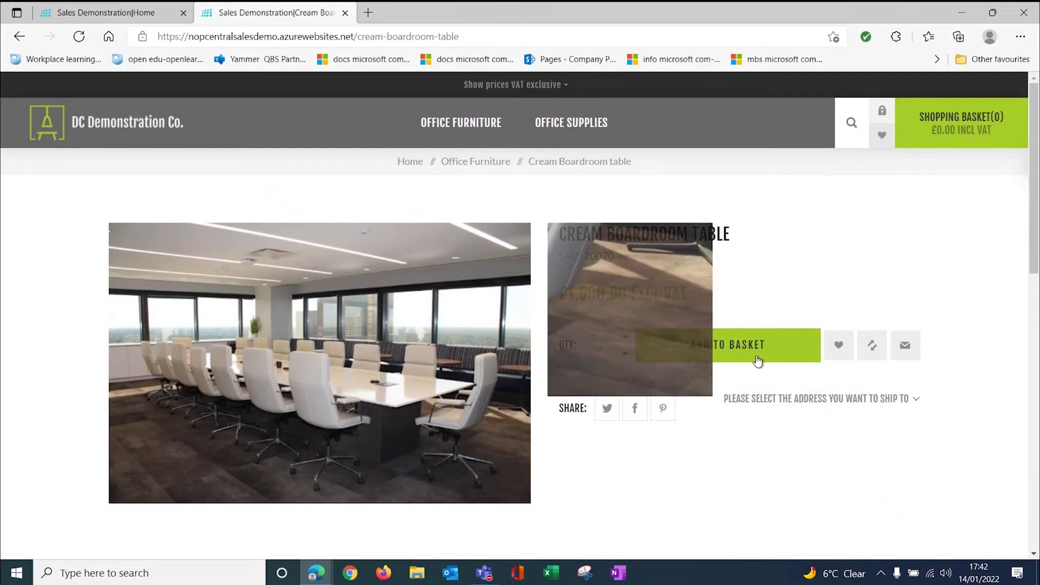
click(789, 345)
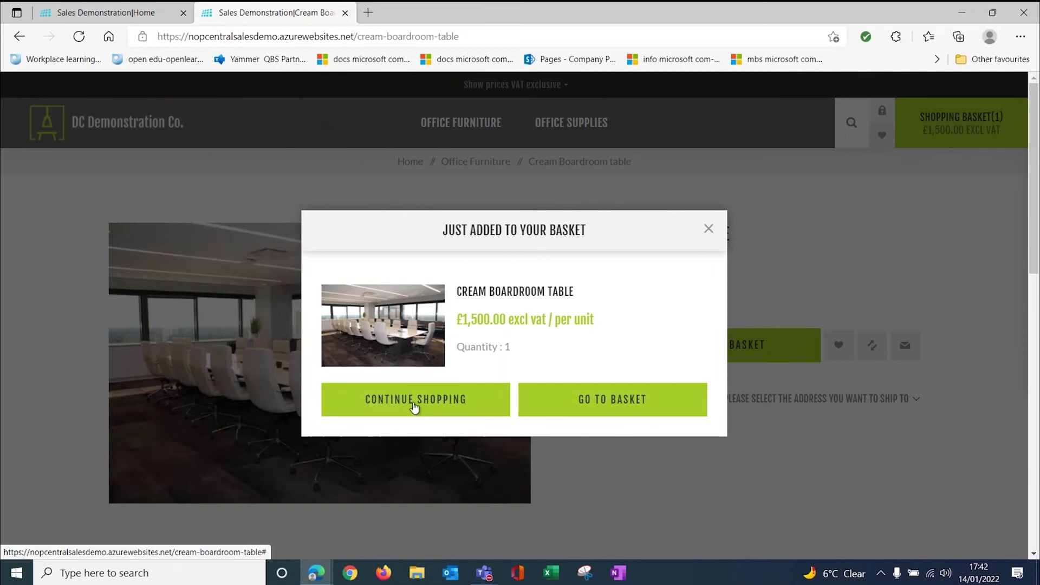
Open the basket, accept the terms of service and proceed to checkout
click(608, 399)
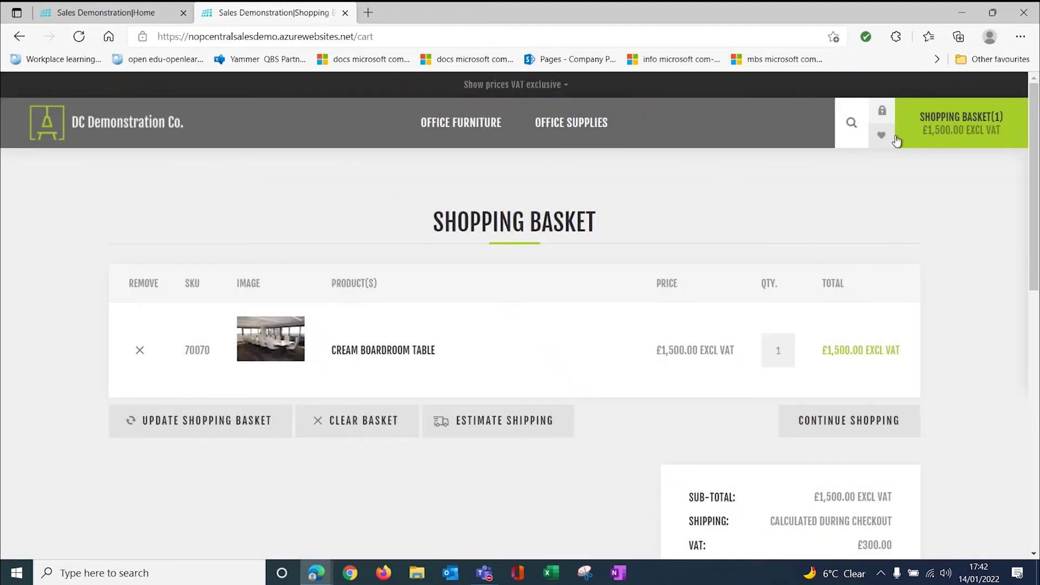
mouse_move(915, 135)
scroll(505, 487, down, 4)
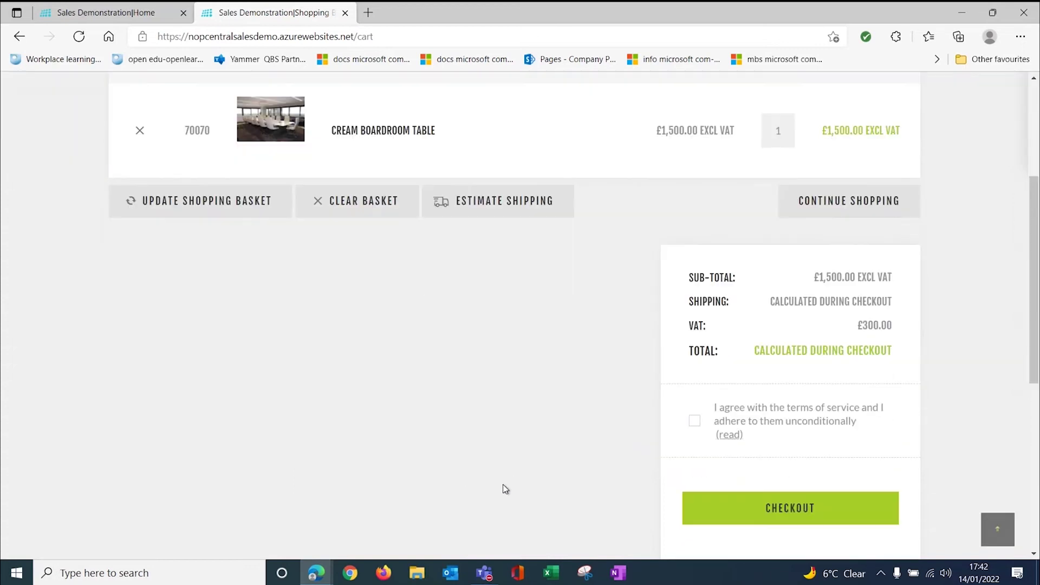
click(694, 424)
click(814, 504)
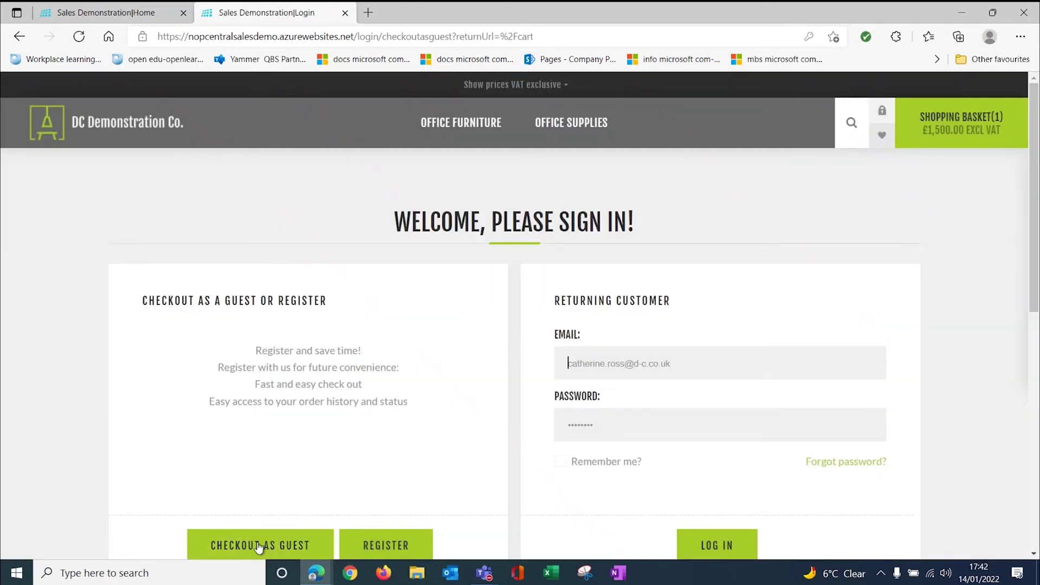
scroll(259, 543, down, 1)
Check out as guest, autofill the billing contact details from saved info and clear Company
click(259, 485)
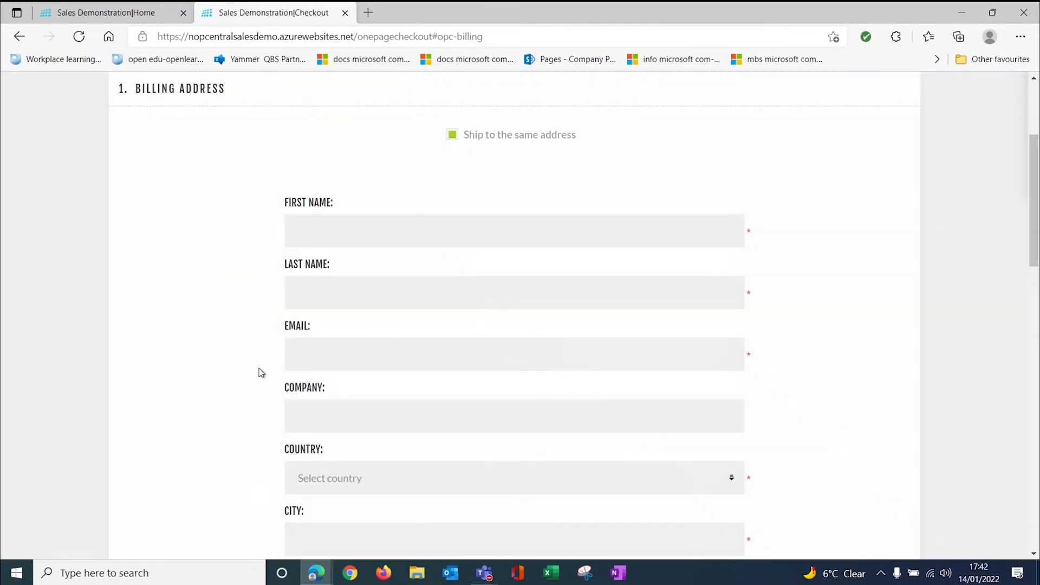
click(330, 246)
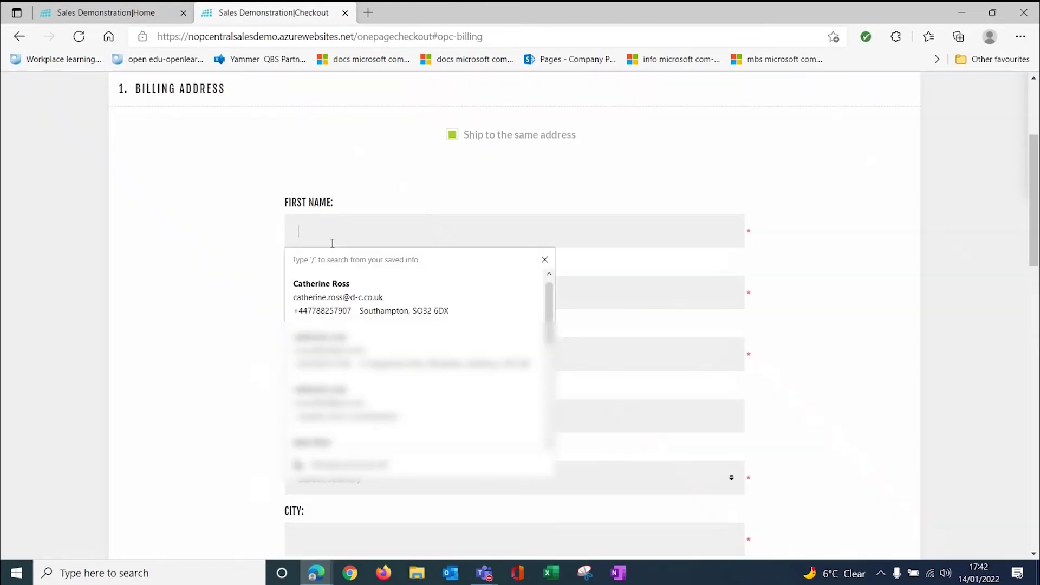
click(342, 277)
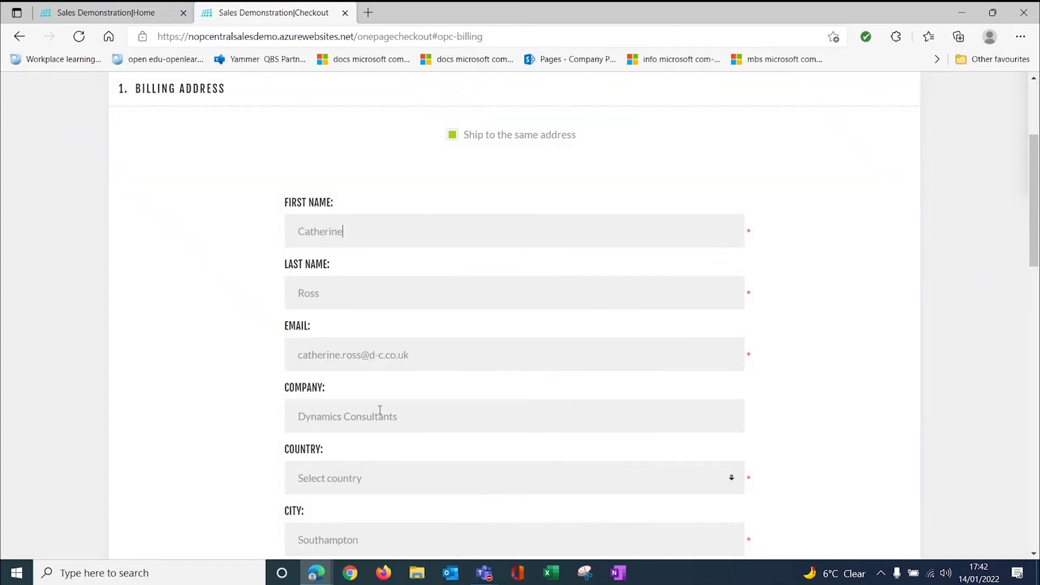
triple_click(407, 421)
key(BackSpace)
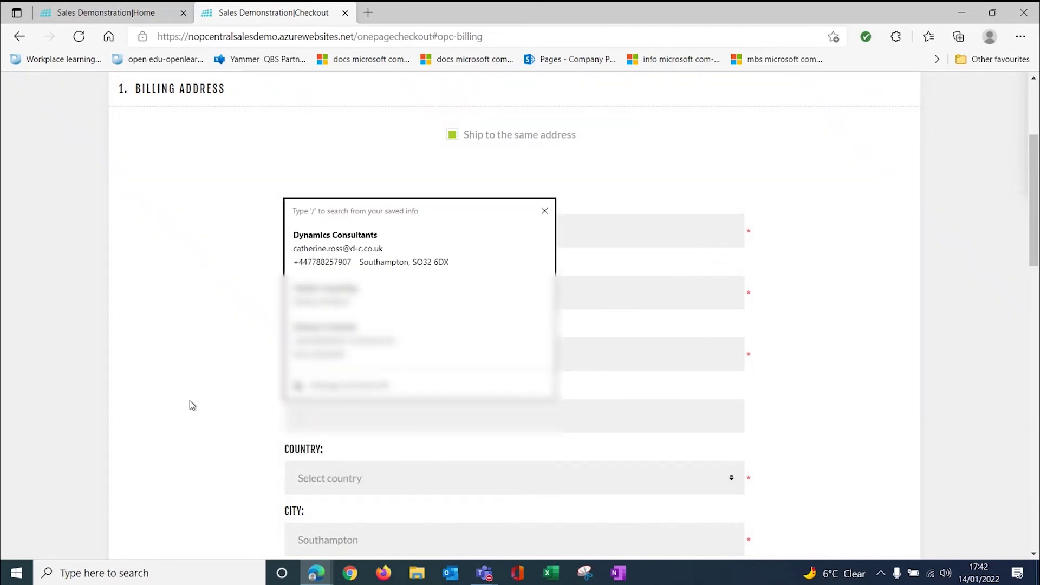
Set the country to United Kingdom, fill Address 1 from the saved street address, and continue
scroll(303, 460, down, 1)
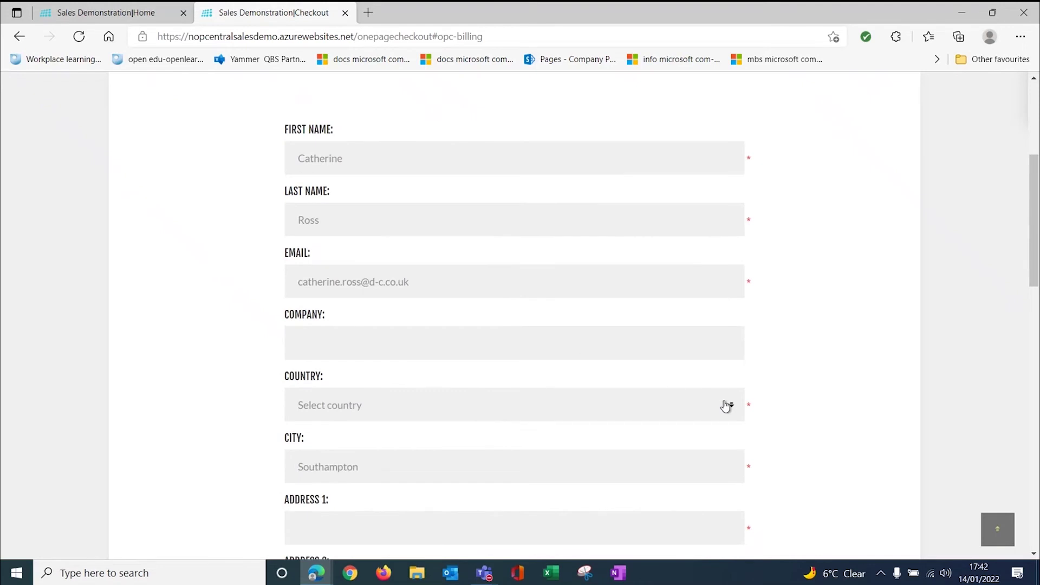
click(722, 408)
key(u)
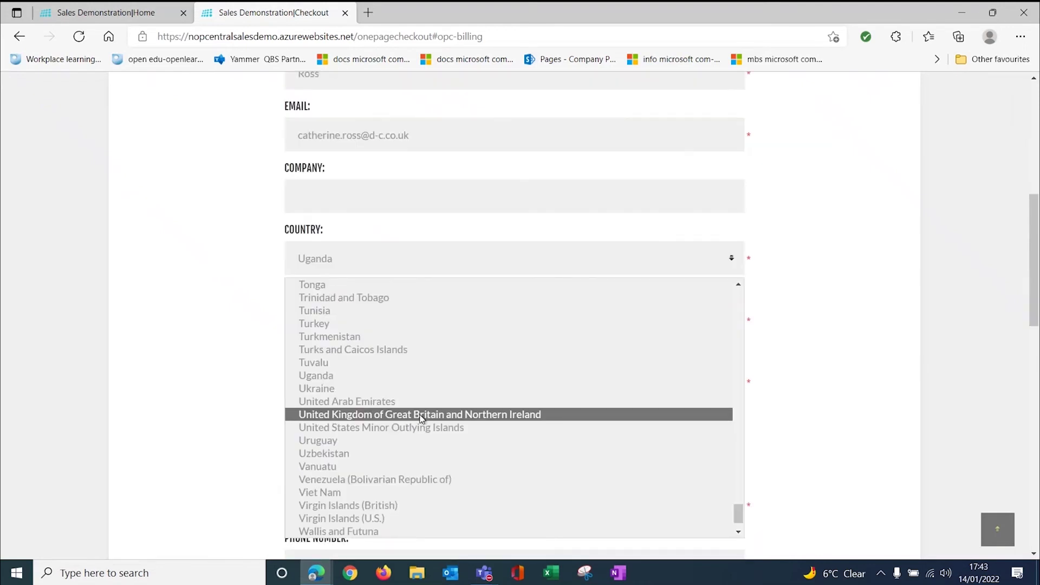
click(489, 416)
click(353, 385)
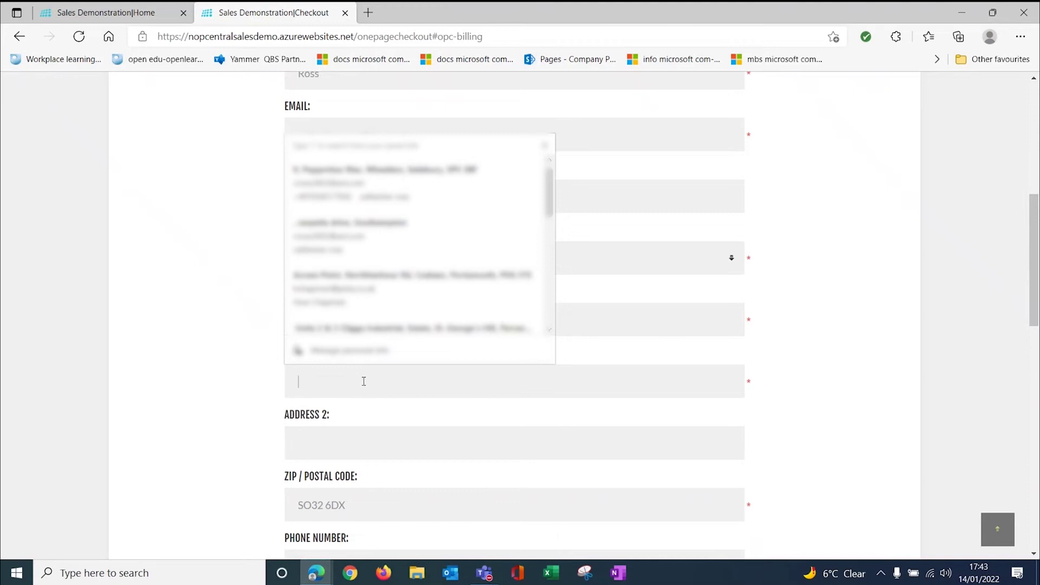
text(25 Hig)
click(374, 434)
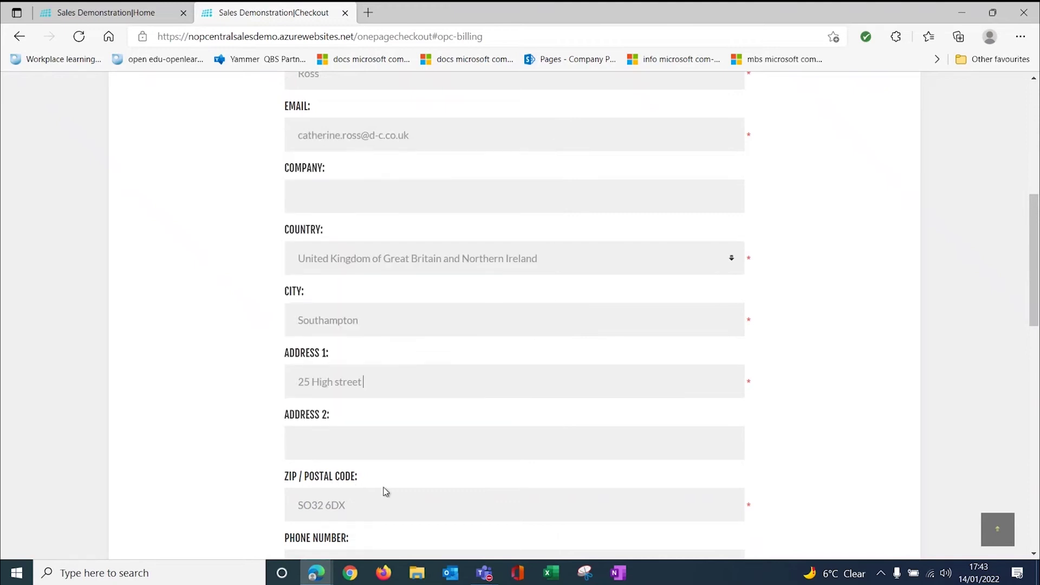
scroll(385, 490, down, 3)
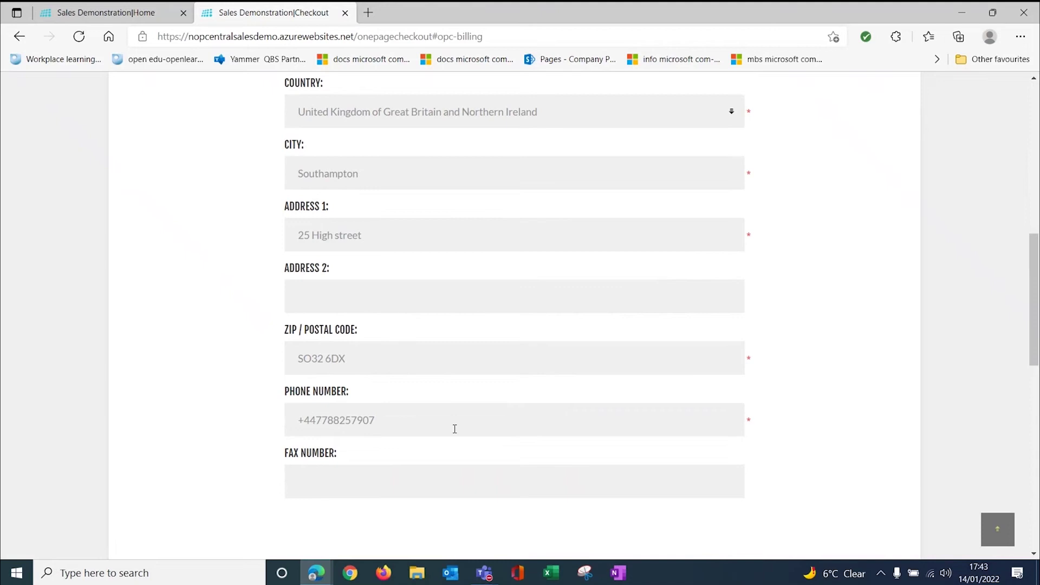
scroll(454, 428, down, 3)
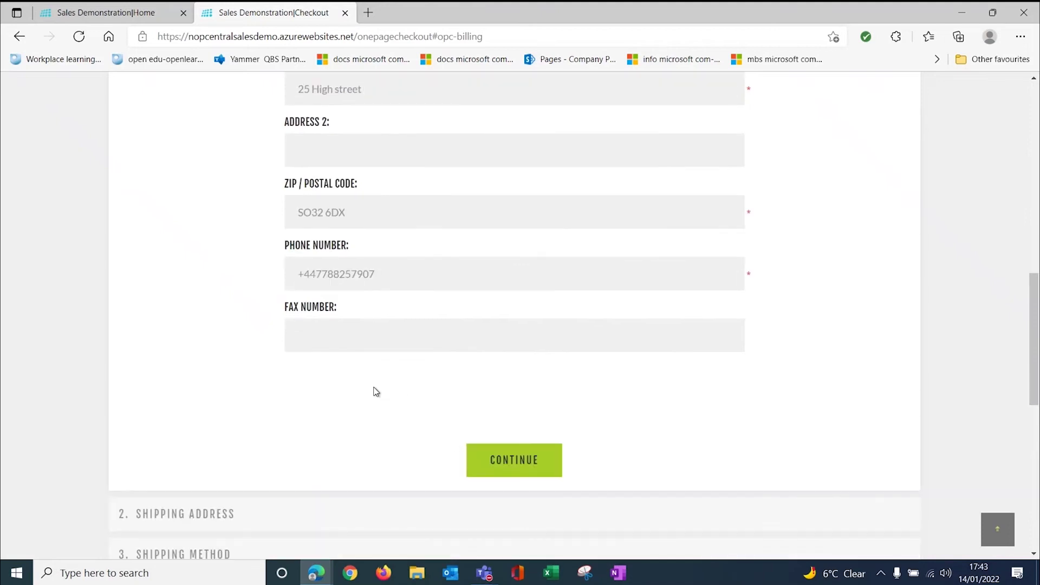
click(525, 461)
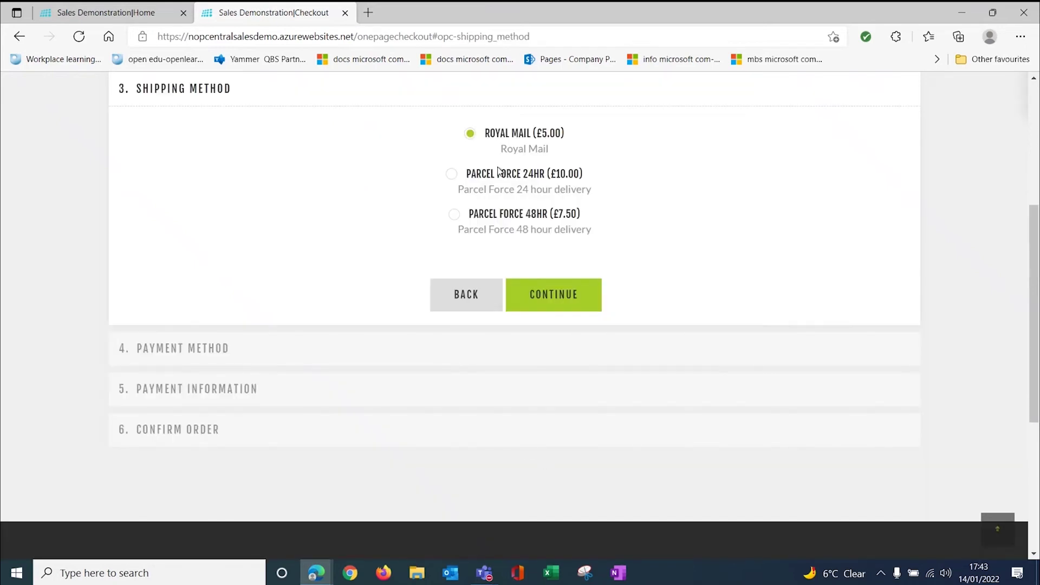
Choose Parcel Force 48HR shipping and Purchase Order as the payment method
click(490, 215)
click(556, 294)
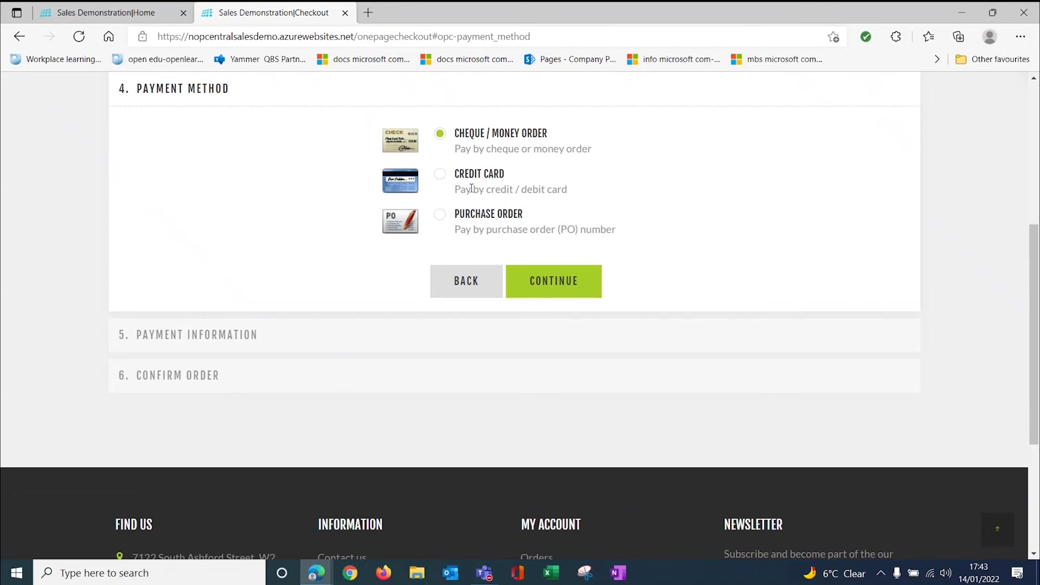
click(441, 217)
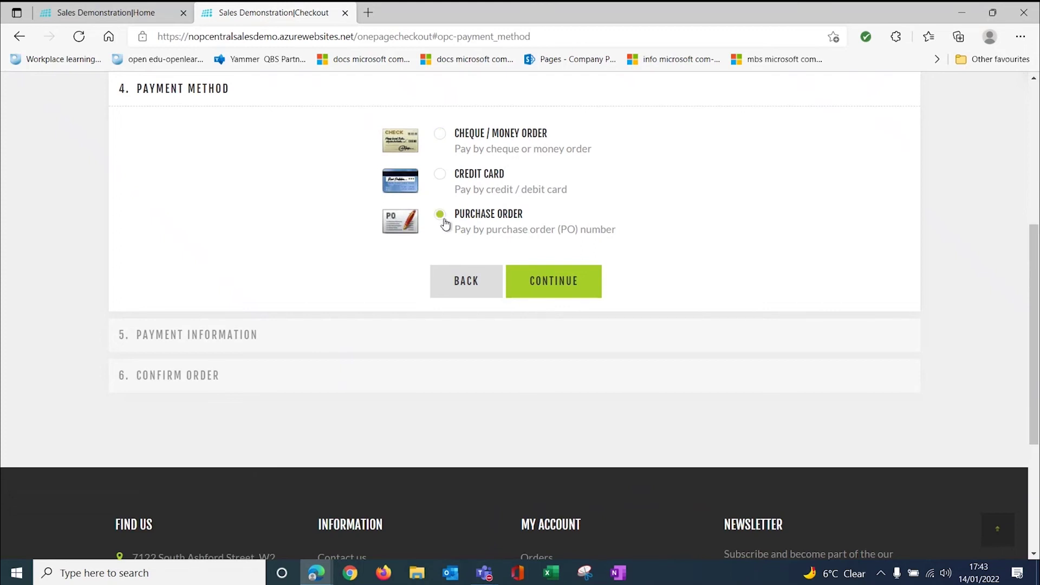
click(575, 291)
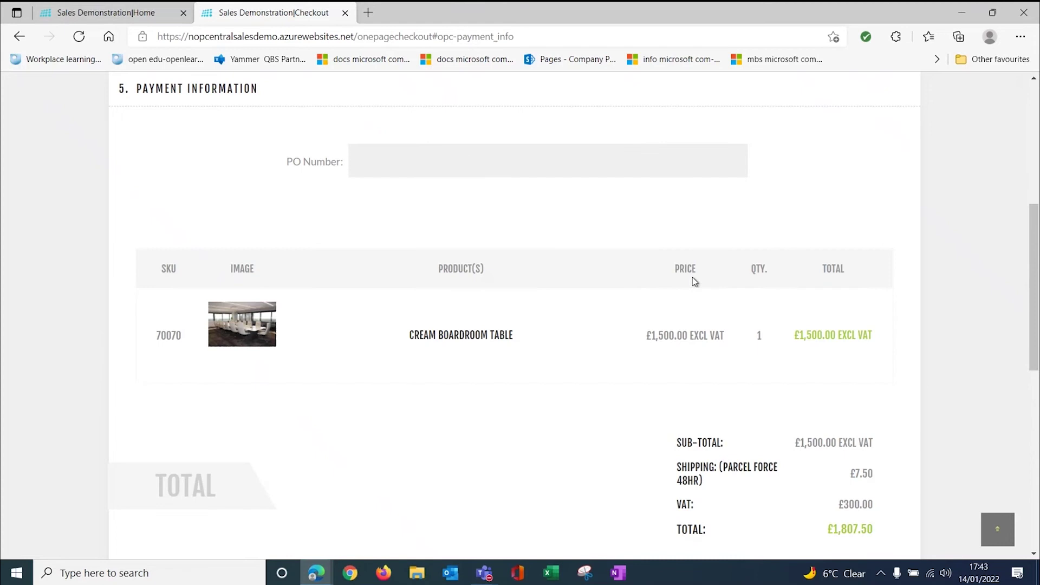
Review and confirm the £1,807.50 order to reach the Thank You page
scroll(556, 336, down, 4)
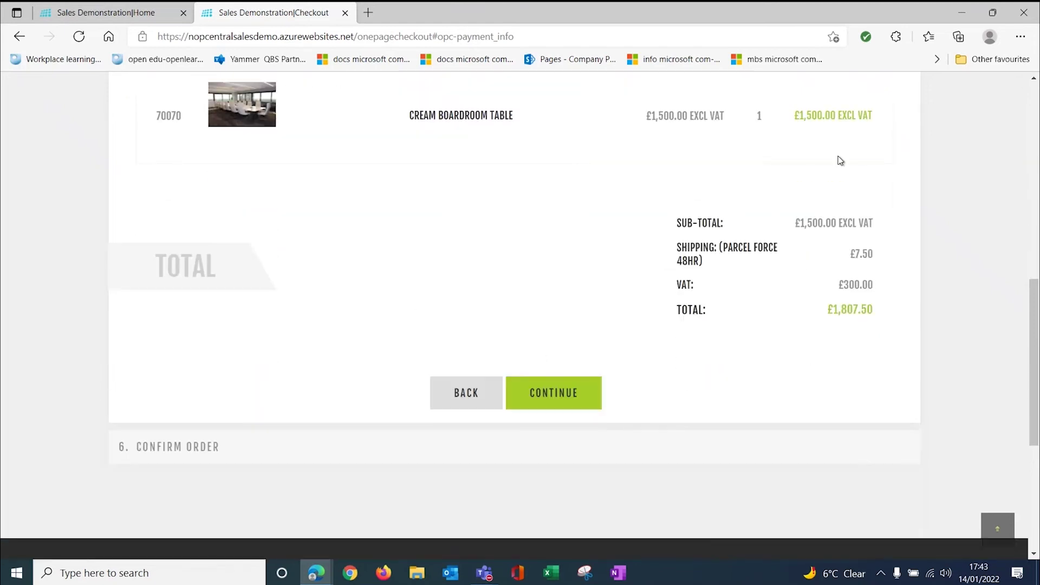
click(557, 395)
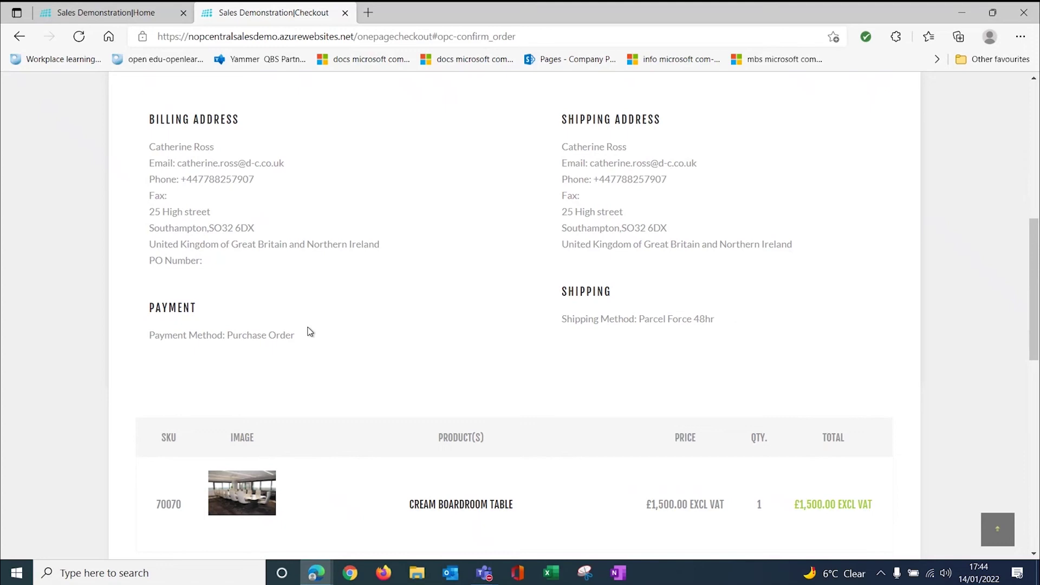
scroll(310, 332, down, 3)
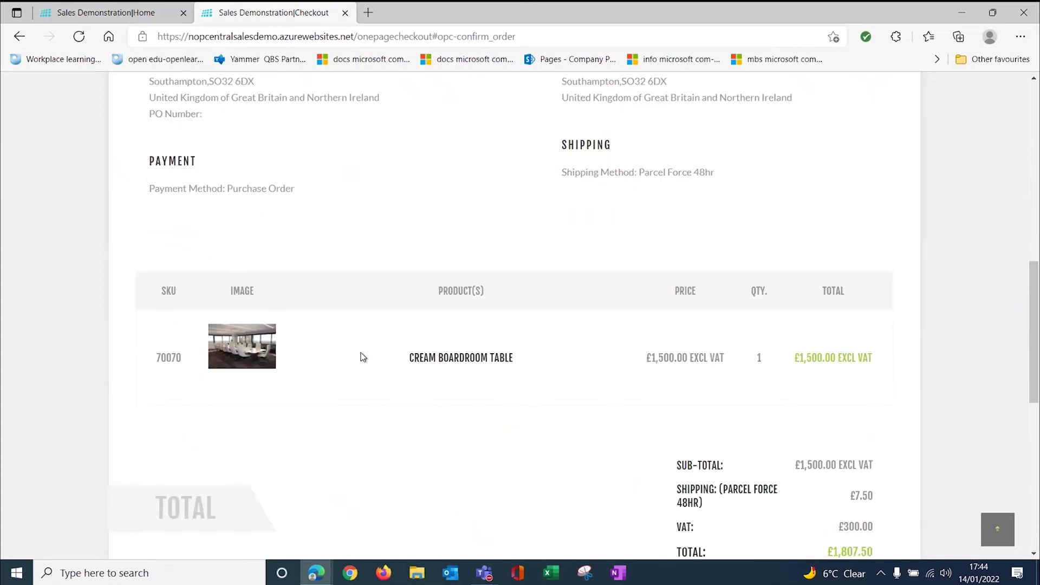
scroll(845, 371, down, 3)
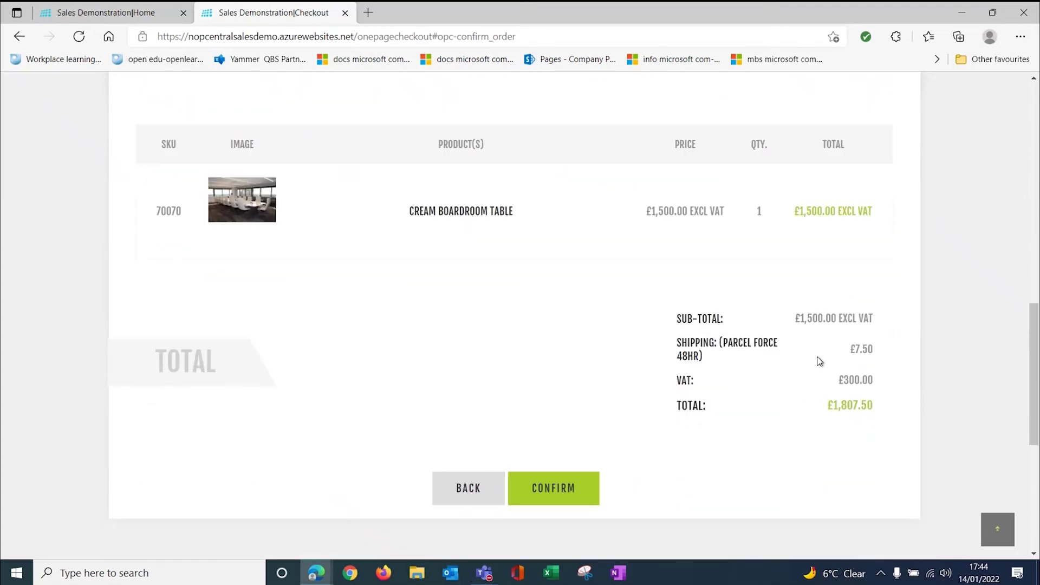
click(546, 490)
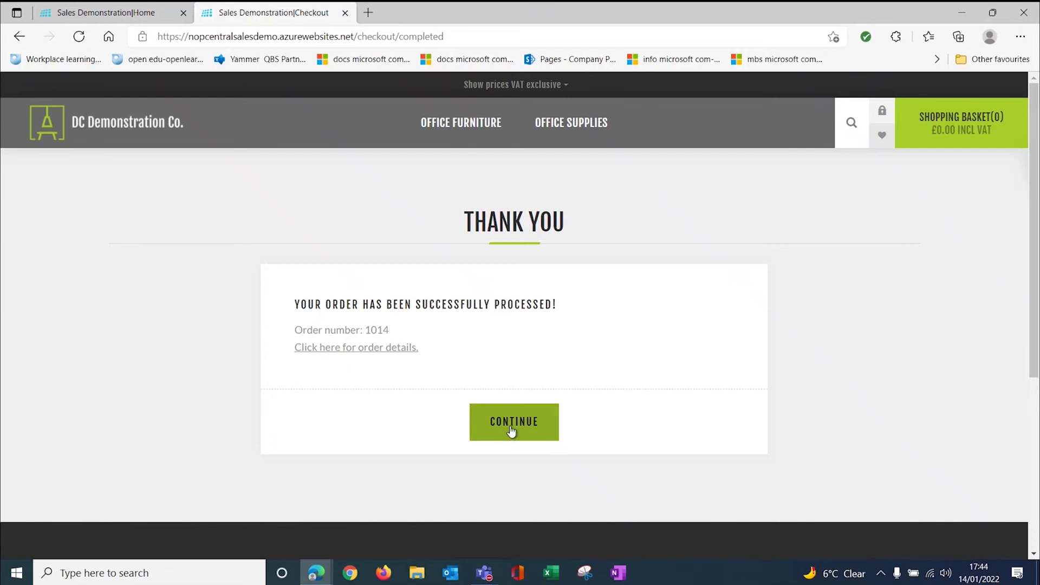
Leave the thank-you page, switch to the other shop tab and log in with a saved customer's email and password
click(515, 428)
key(ctrl+shift+Tab)
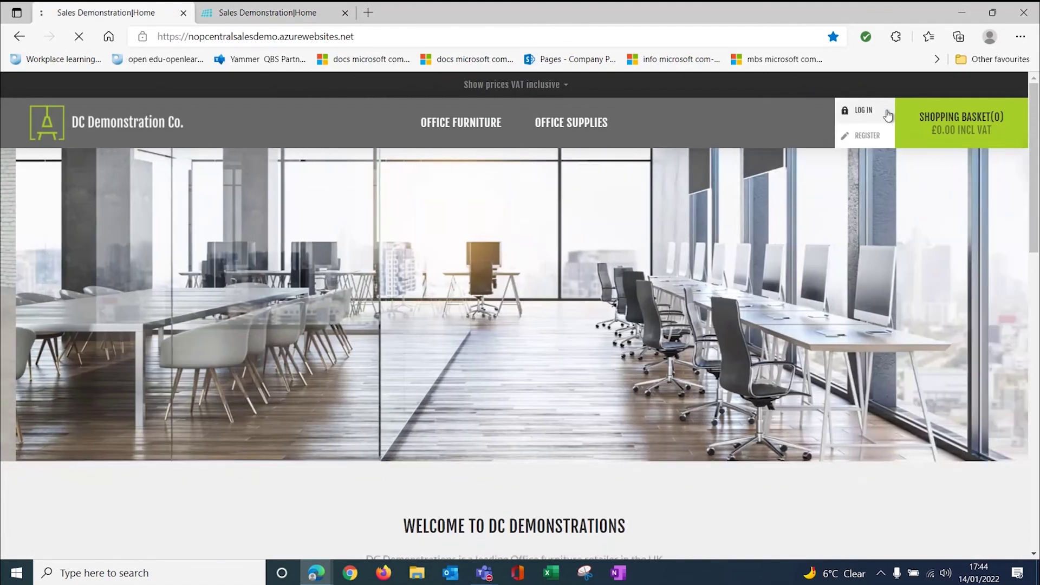
click(862, 110)
click(713, 369)
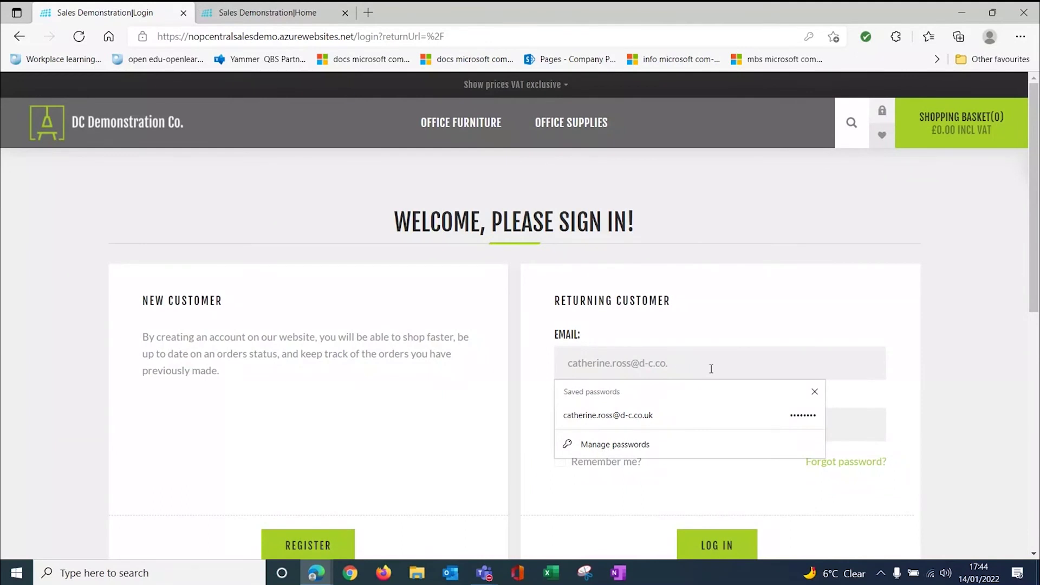
key(BackSpace)
key(BackSpace)
key(BackSpace)
key(BackSpace)
key(BackSpace)
key(BackSpace)
key(BackSpace)
key(BackSpace)
key(BackSpace)
key(BackSpace)
key(BackSpace)
key(BackSpace)
key(BackSpace)
key(BackSpace)
key(BackSpace)
key(BackSpace)
key(BackSpace)
key(BackSpace)
key(BackSpace)
key(BackSpace)
text(n)
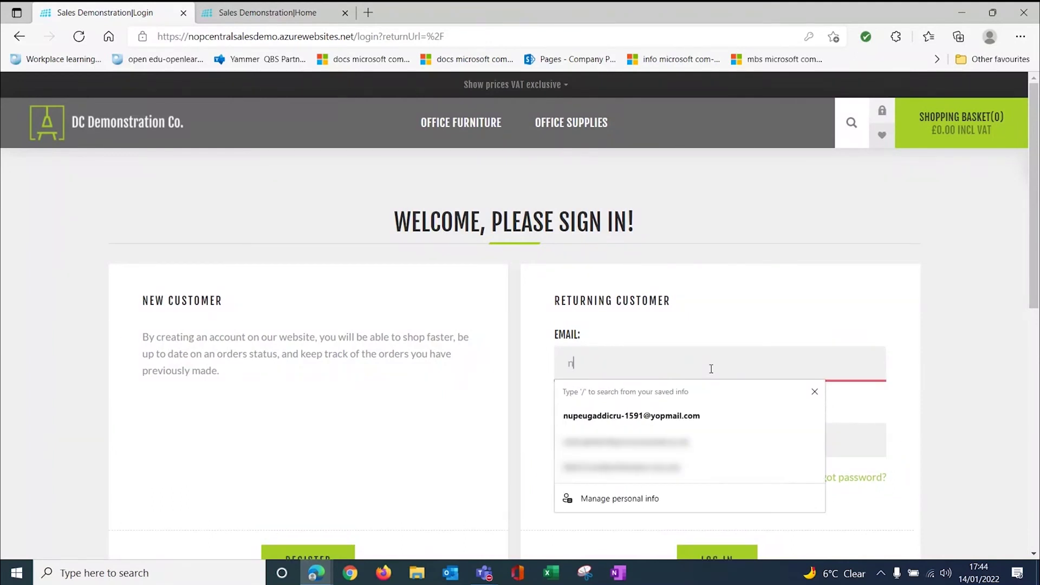
click(631, 416)
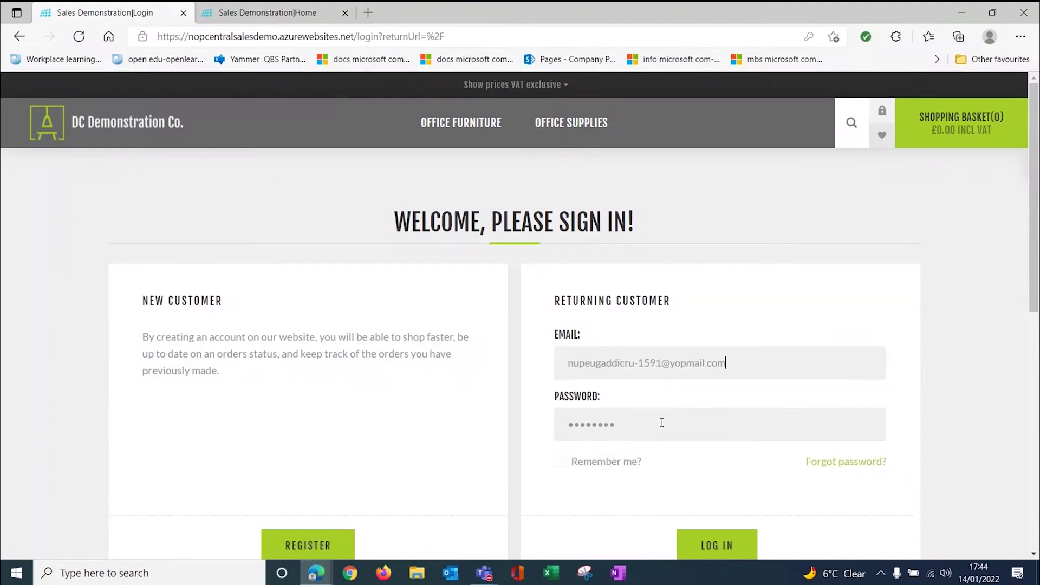
click(709, 545)
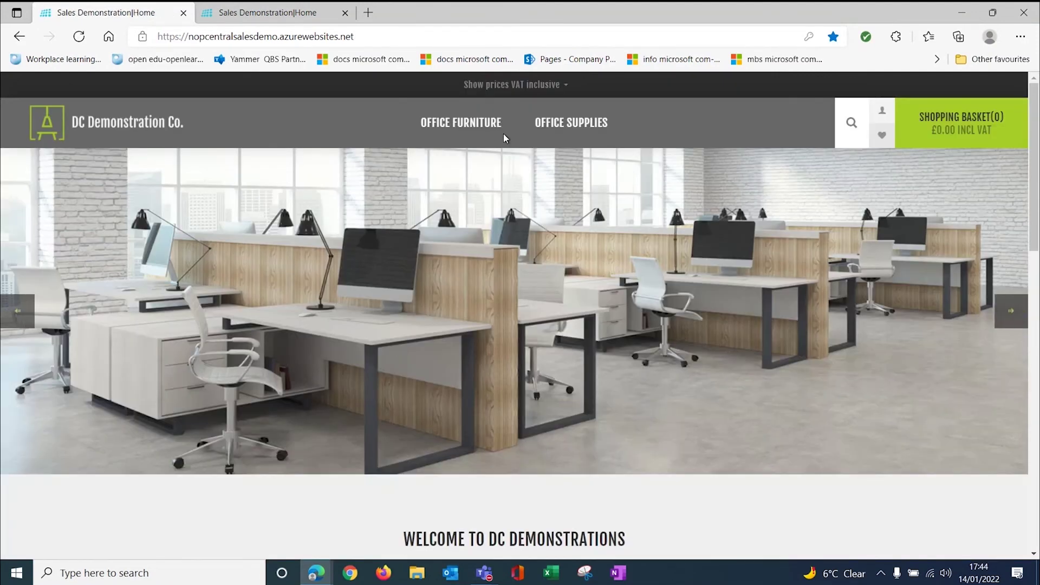
Show prices excluding VAT and open the Cream Boardroom Table page from Office Tables
click(568, 88)
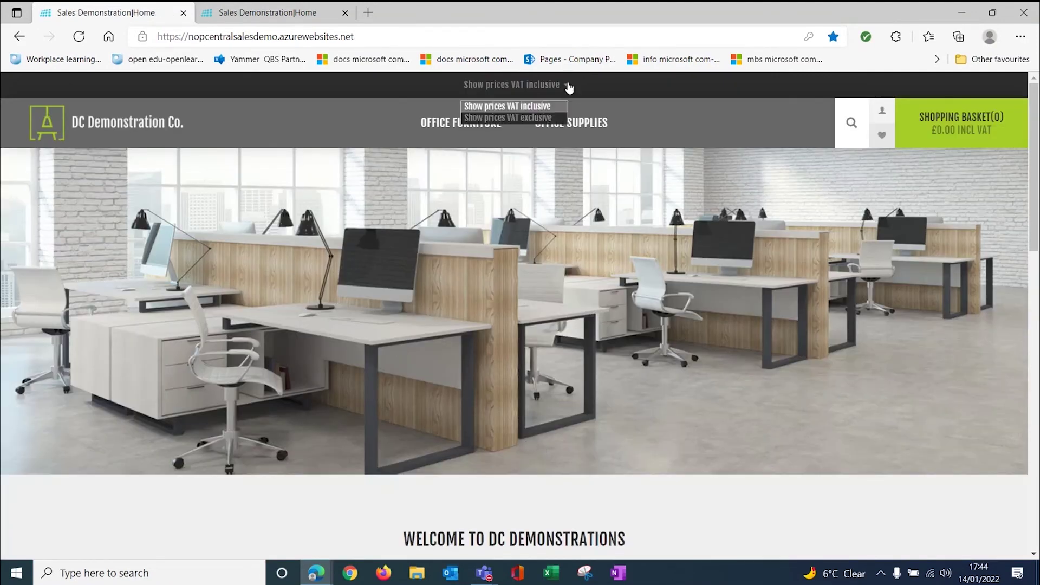
click(505, 117)
mouse_move(500, 121)
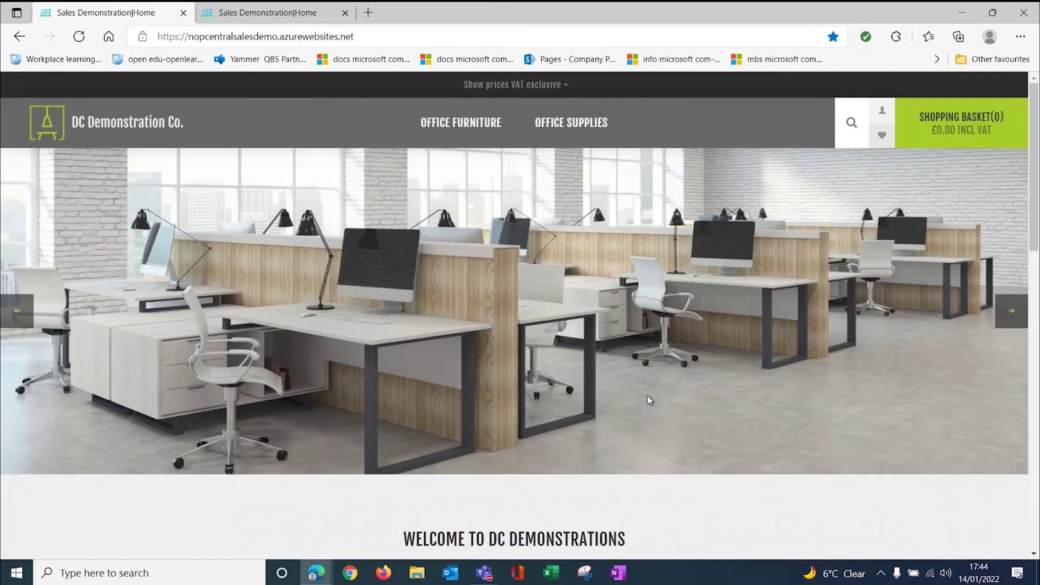
mouse_move(461, 122)
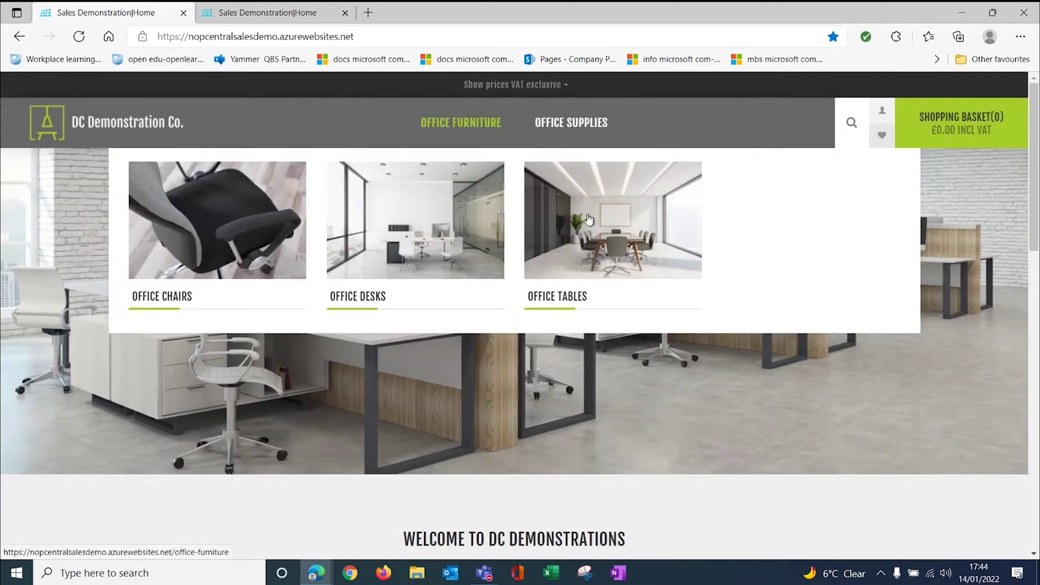
click(629, 240)
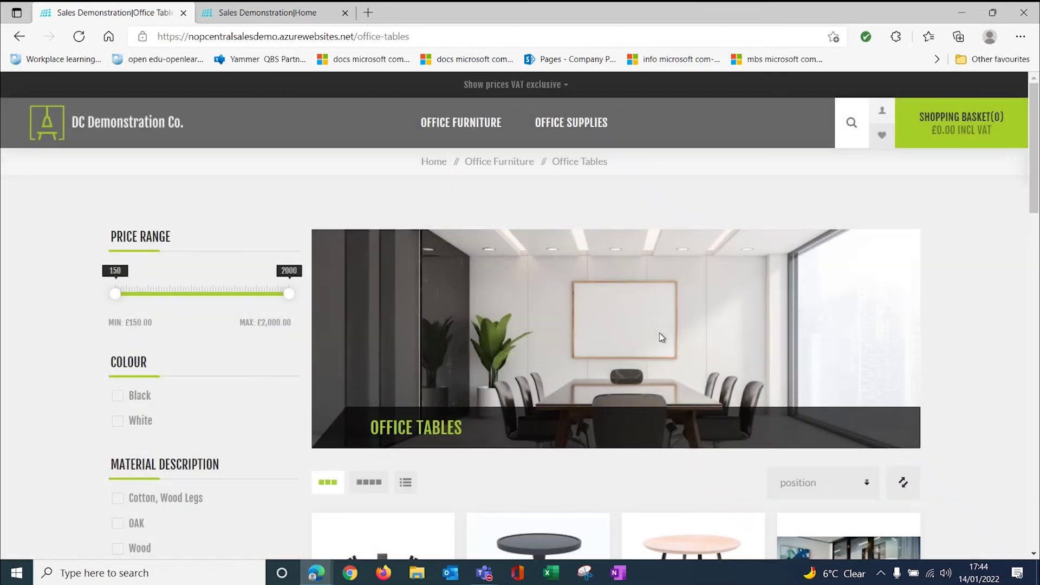
scroll(659, 333, down, 5)
scroll(653, 362, down, 4)
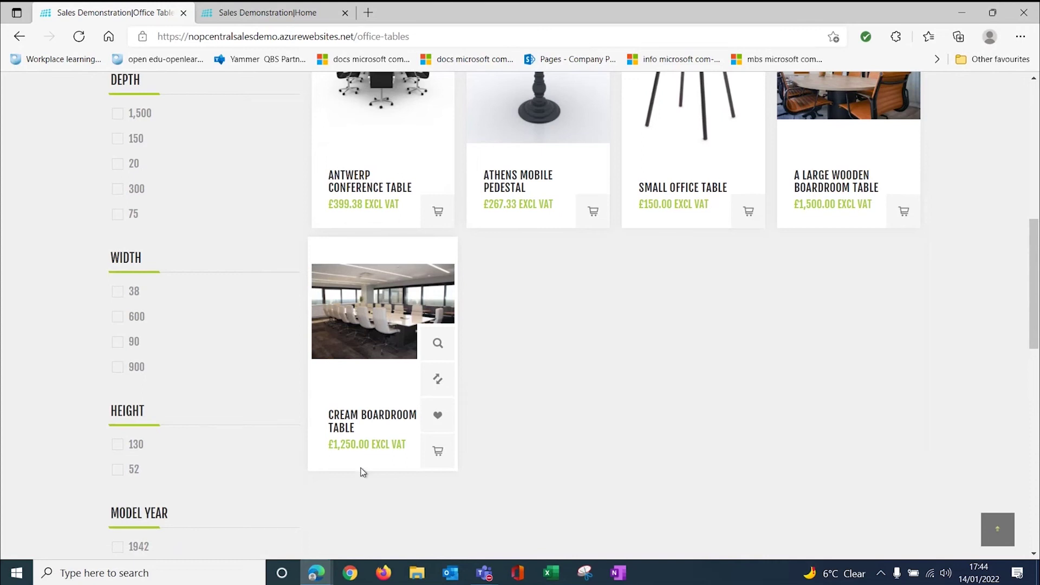
click(406, 320)
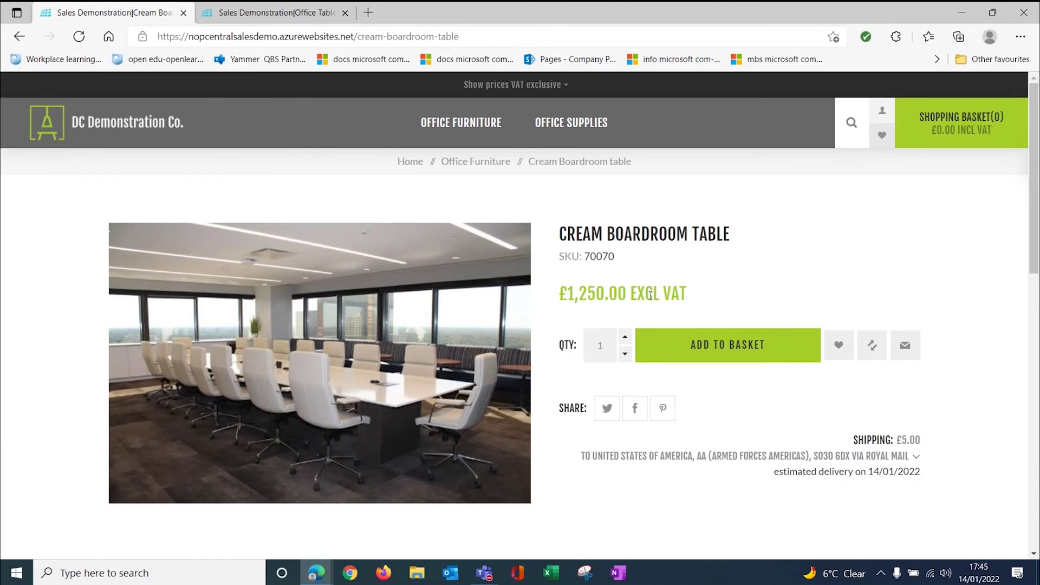
Add one Cream Boardroom Table at £1,250.00 to the basket and view the basket
click(703, 353)
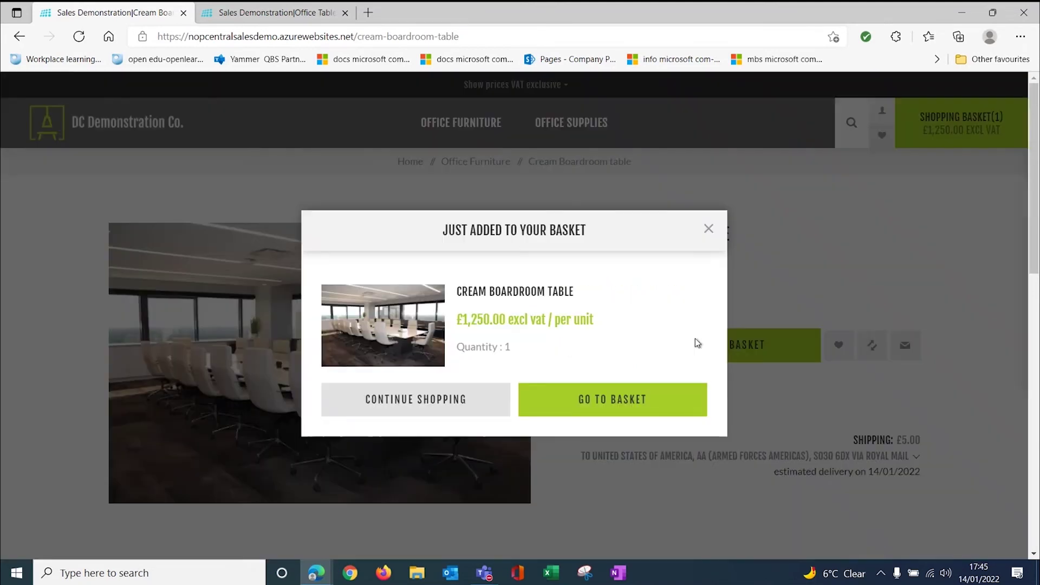
click(595, 406)
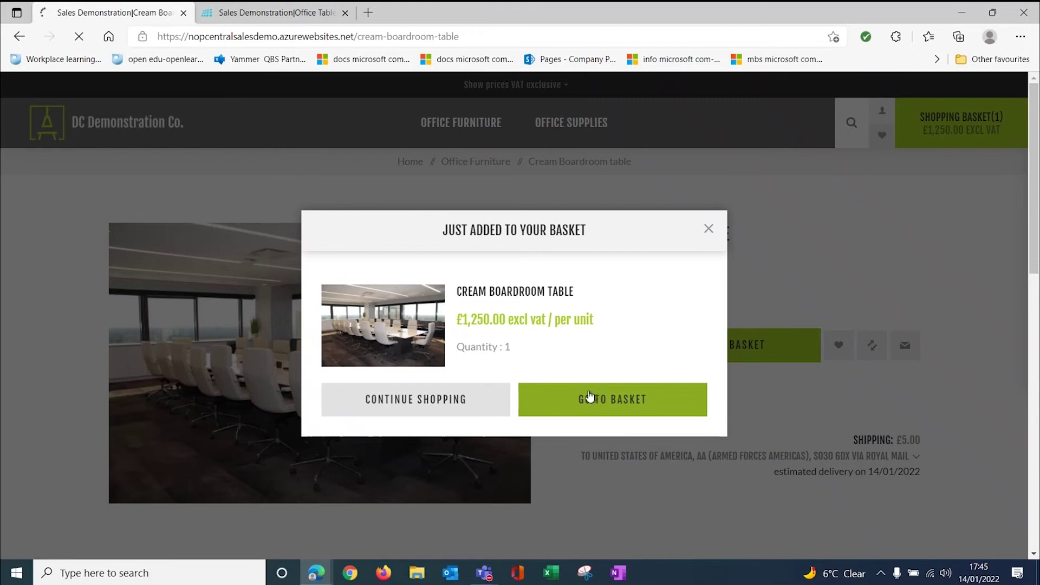
scroll(511, 371, down, 5)
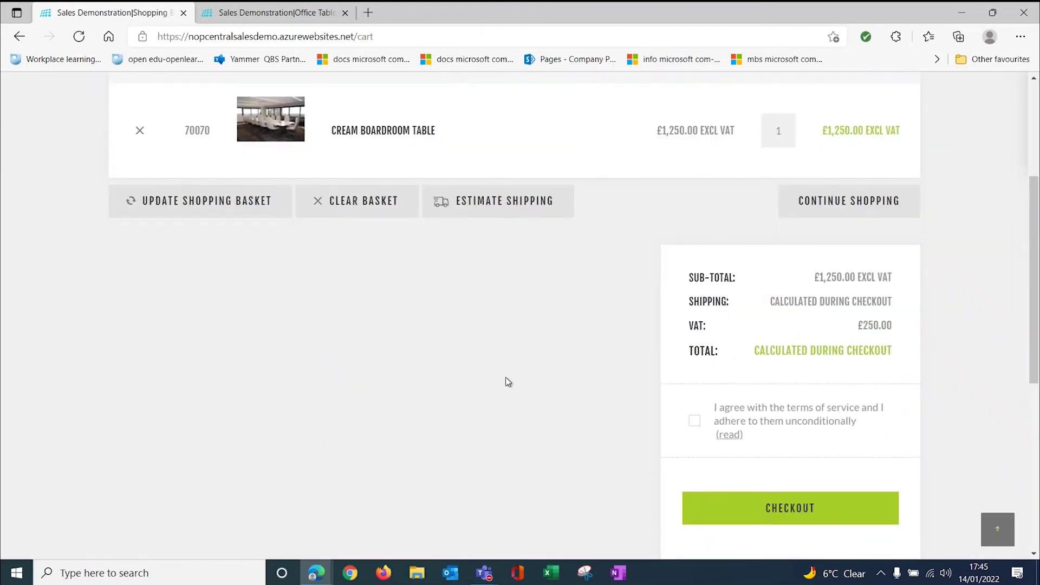
Accept the terms of service and start checkout for the Cream Boardroom Table
scroll(506, 379, down, 4)
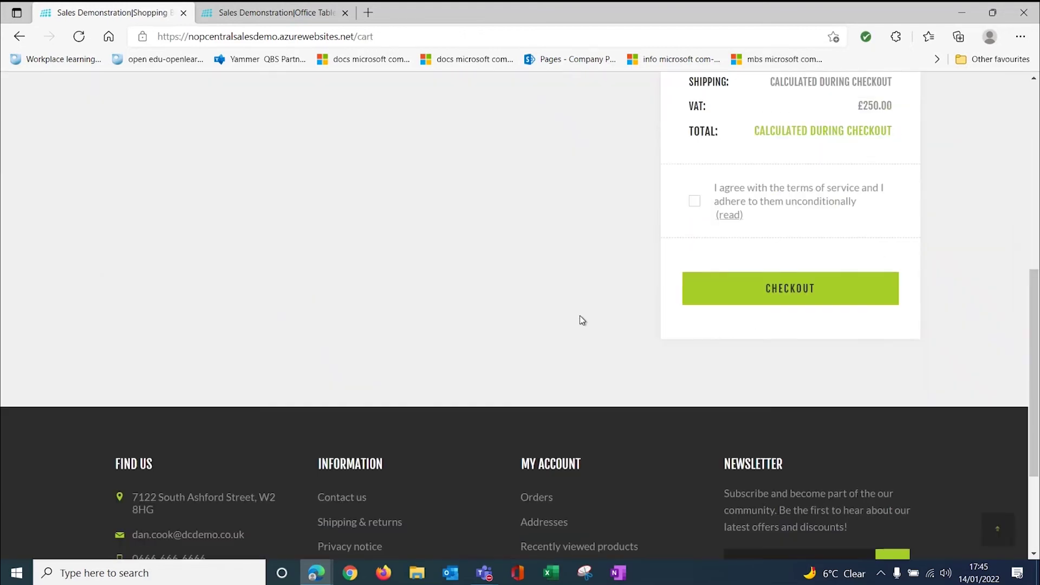
click(740, 293)
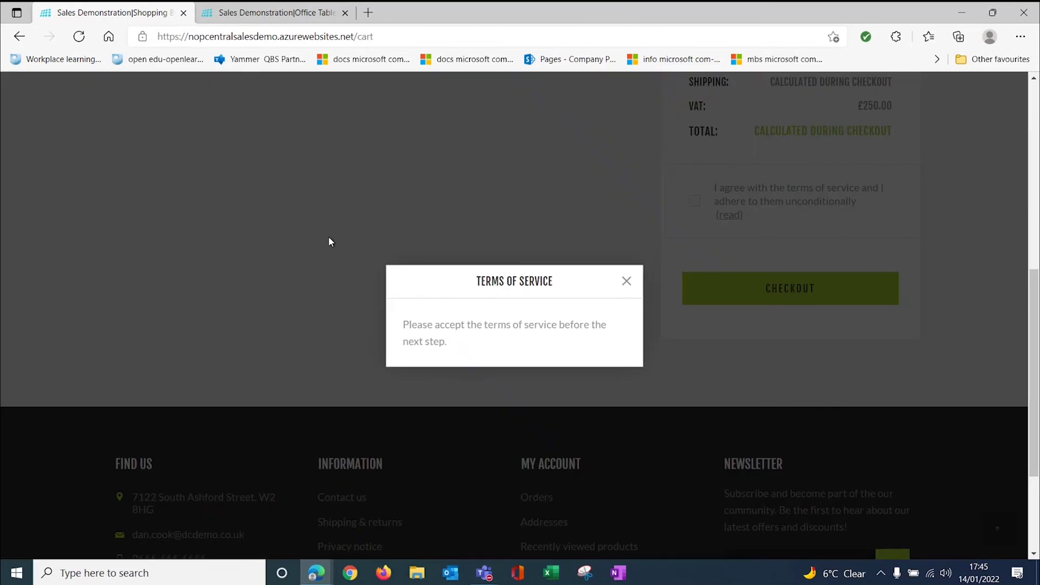
click(626, 288)
click(698, 200)
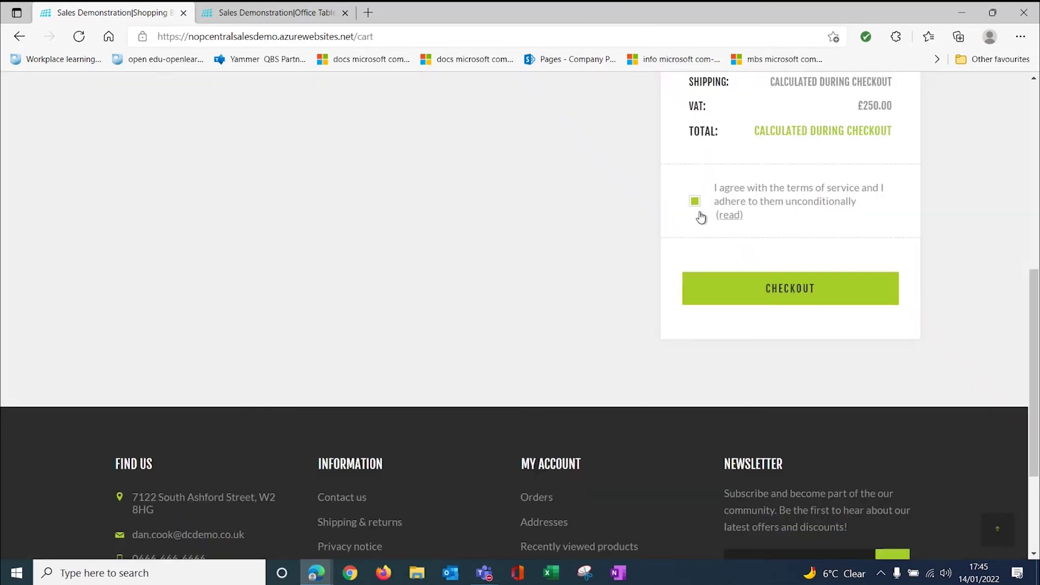
click(741, 281)
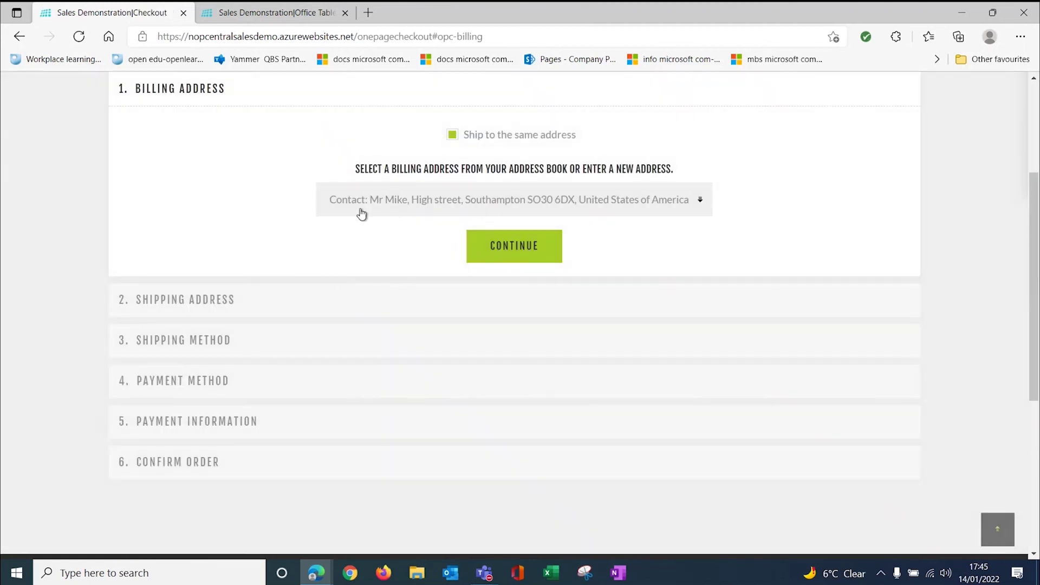
Keep the existing billing address and choose Parcel Force 24HR shipping
click(702, 203)
click(454, 232)
click(496, 248)
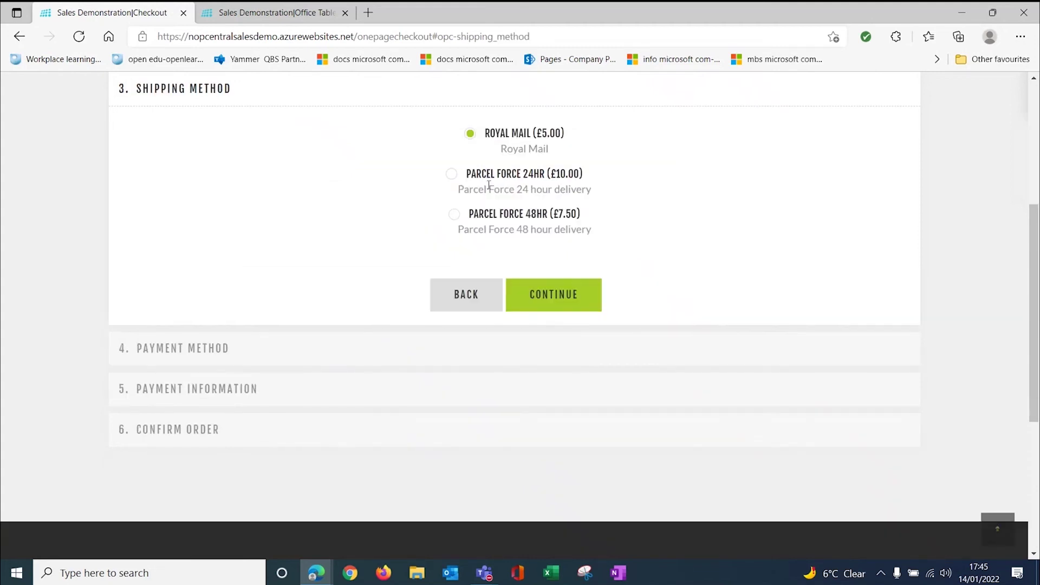
click(465, 183)
click(551, 293)
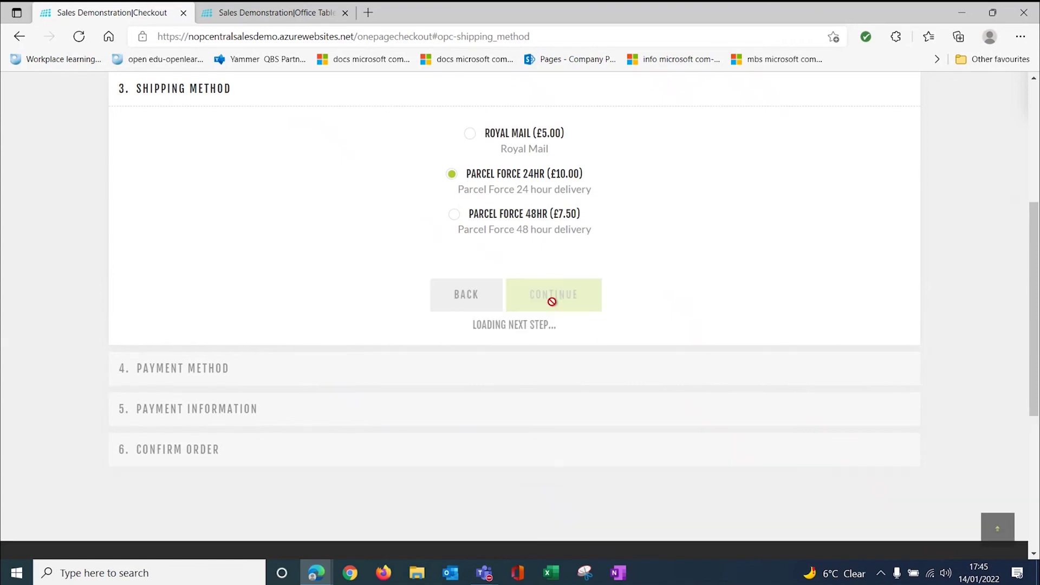
Pay by Purchase Order and submit a PO number
click(449, 221)
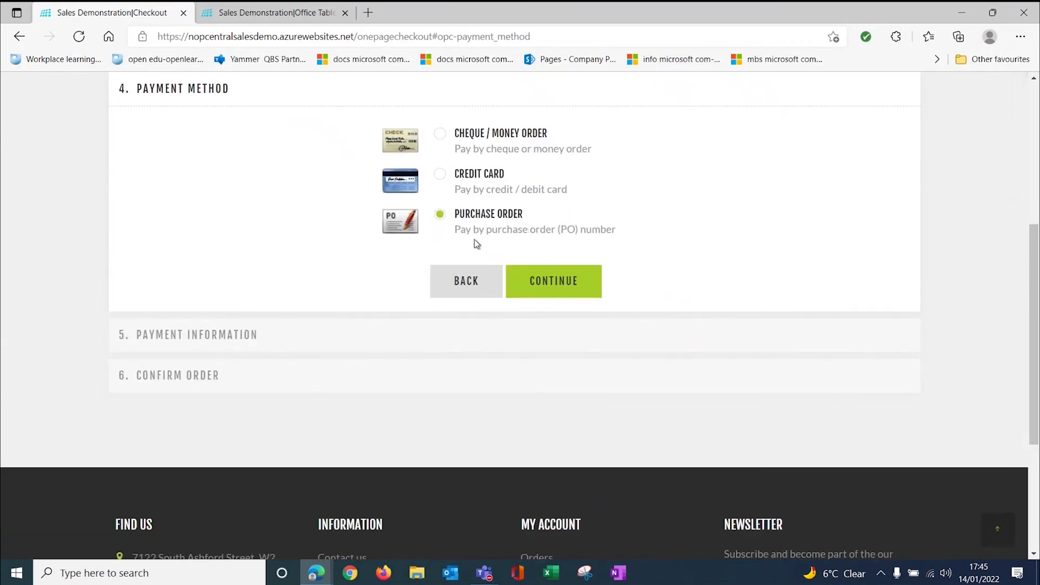
click(528, 296)
scroll(438, 372, up, 1)
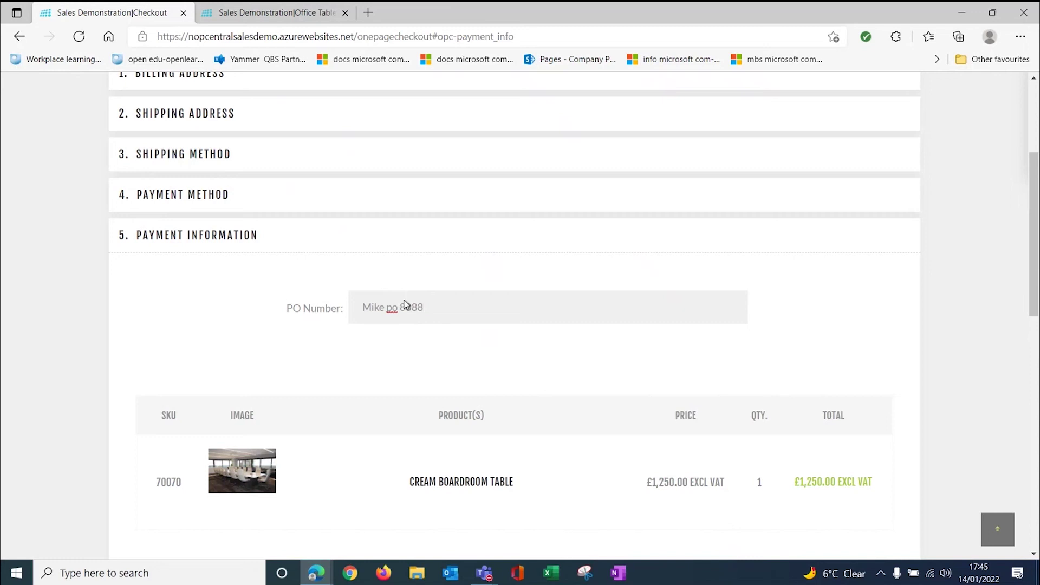
key(Return)
click(549, 421)
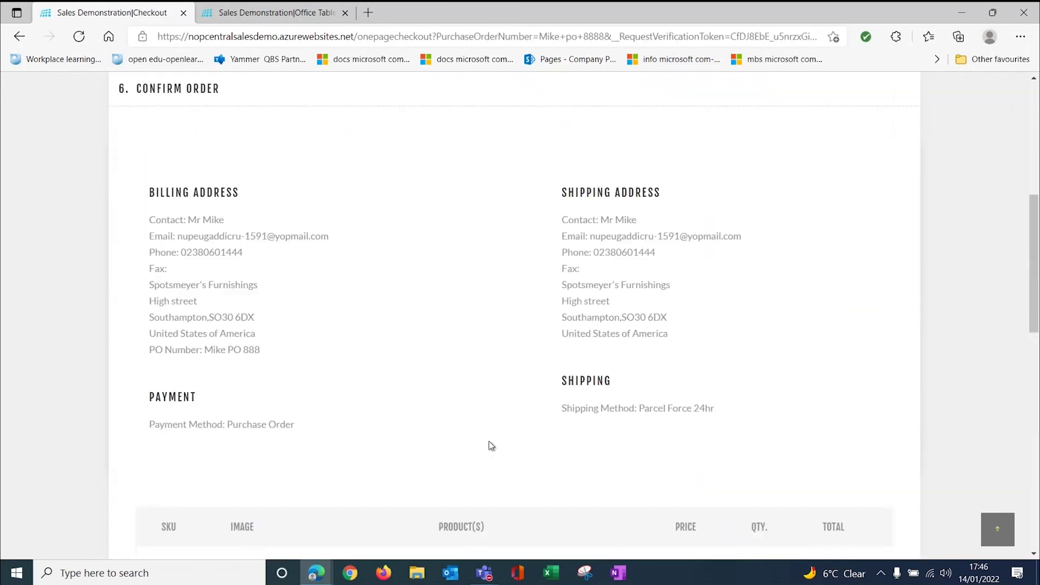
Confirm the £1,510.00 order and return to the home page
scroll(484, 336, down, 2)
scroll(483, 337, up, 2)
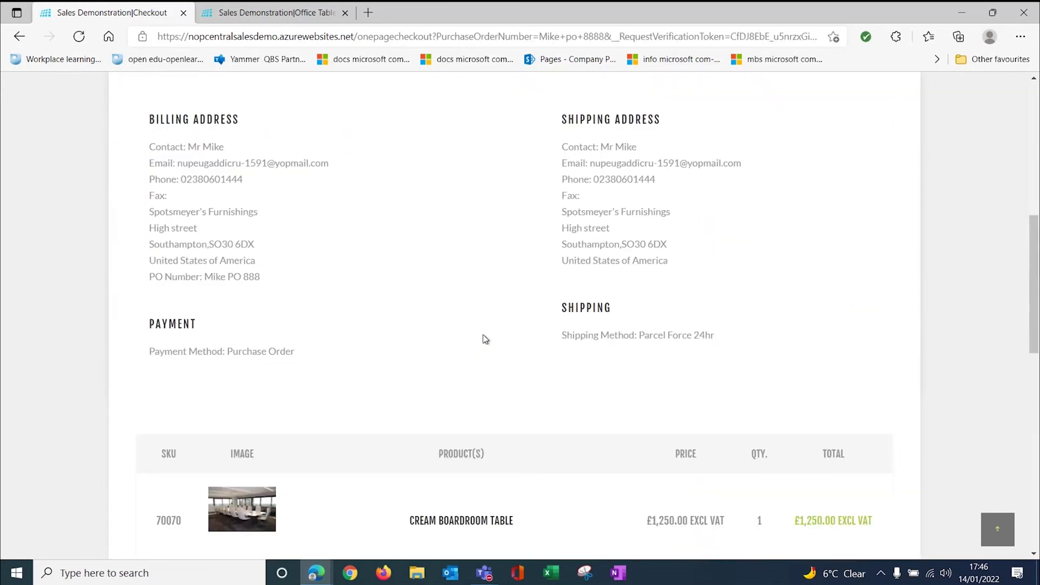
scroll(485, 338, down, 6)
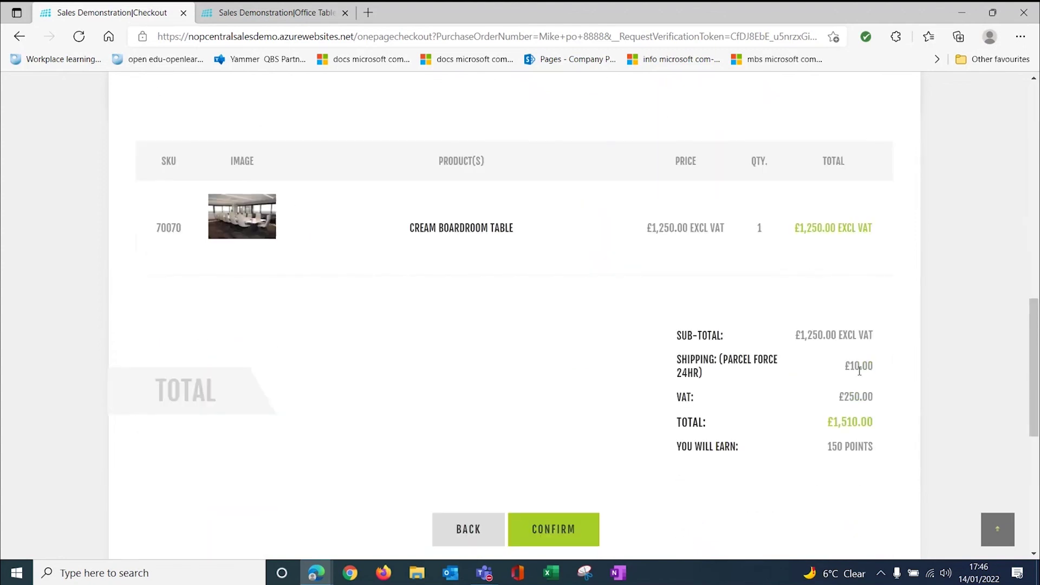
click(553, 534)
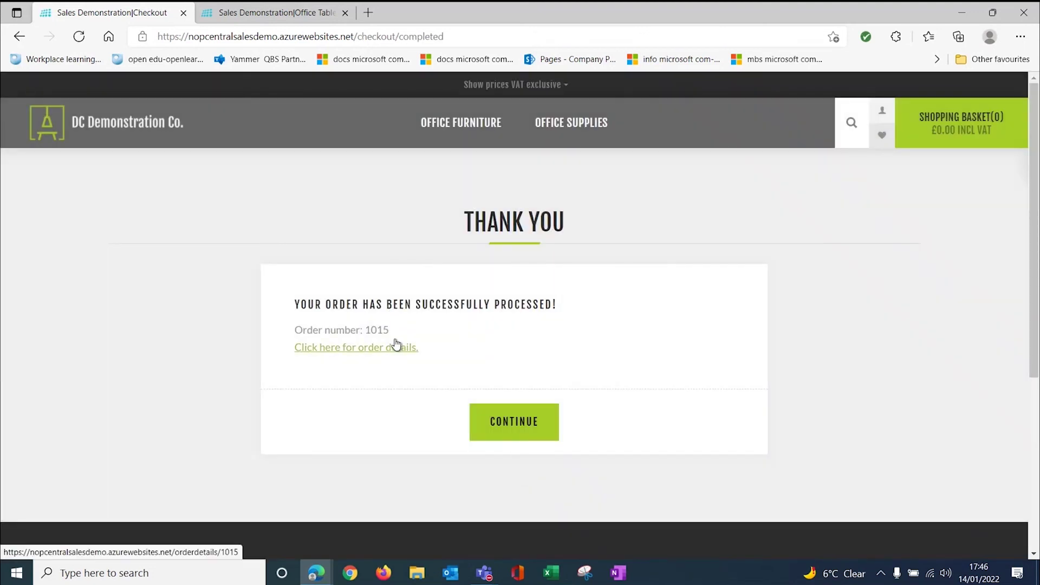
click(515, 438)
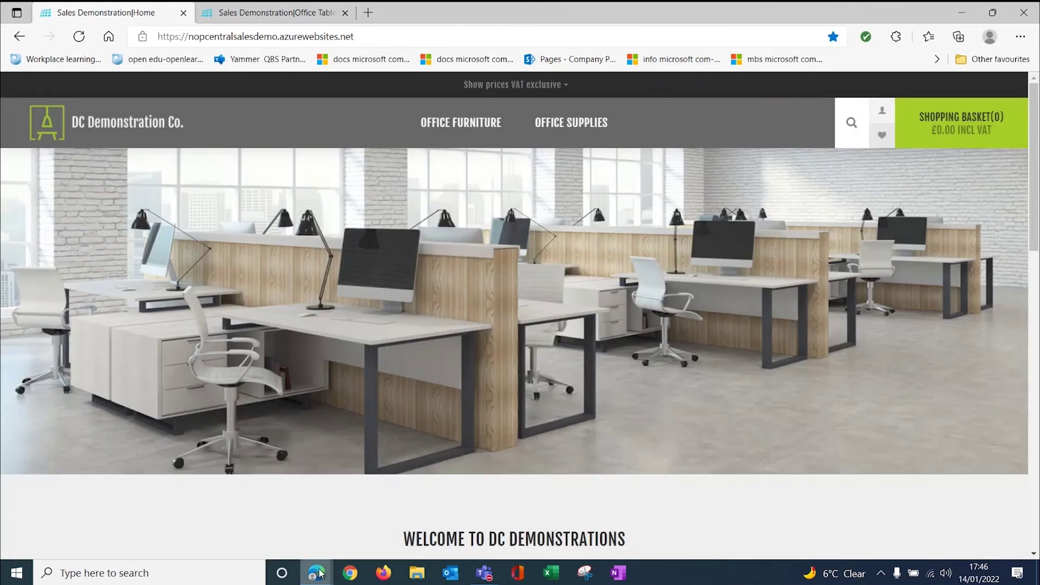
In Business Central, filter nopCentral Messages to unprocessed and import all pending nopCommerce orders
mouse_move(316, 573)
click(163, 521)
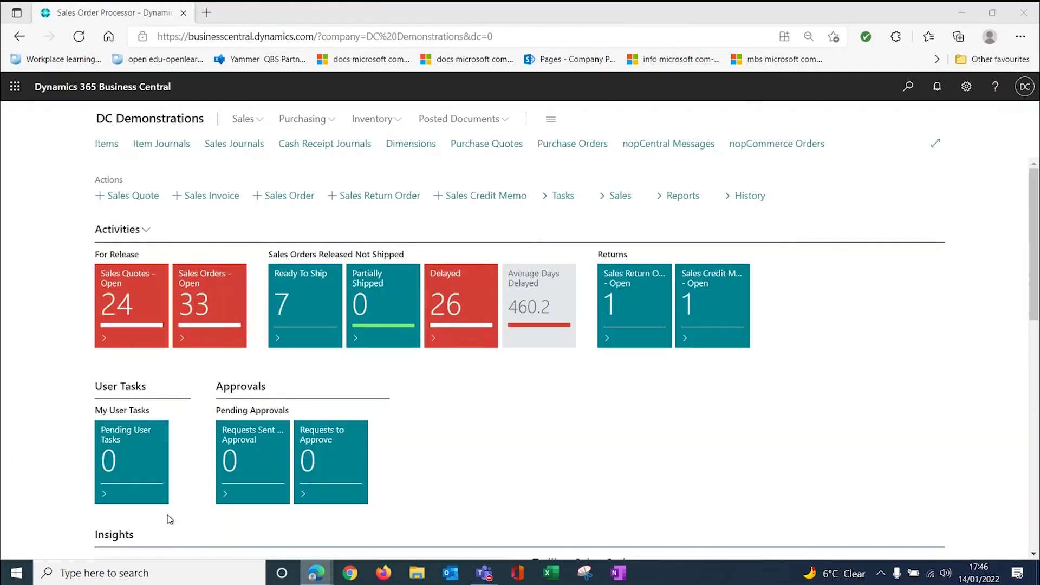
click(648, 144)
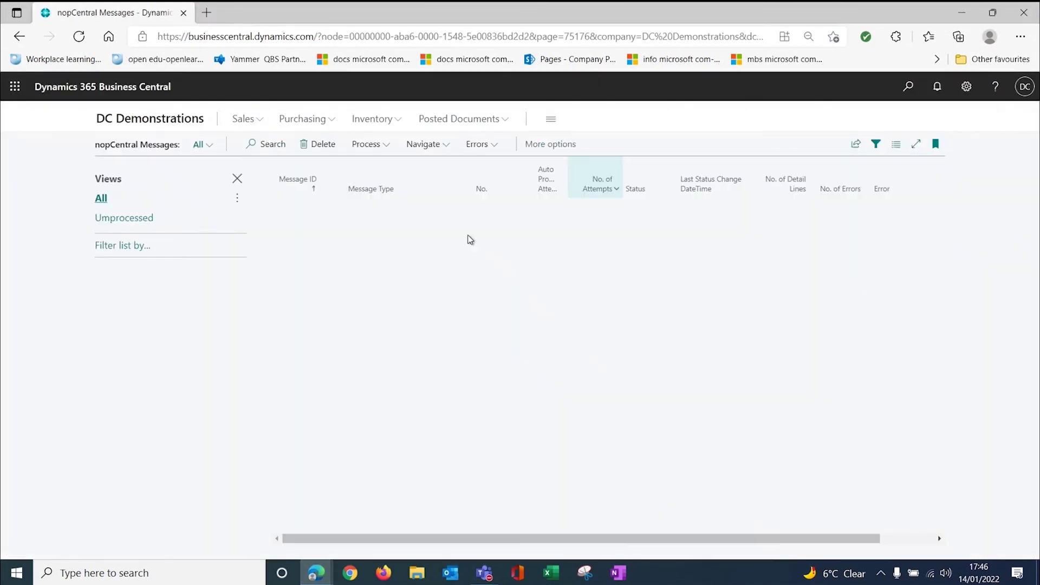
click(124, 218)
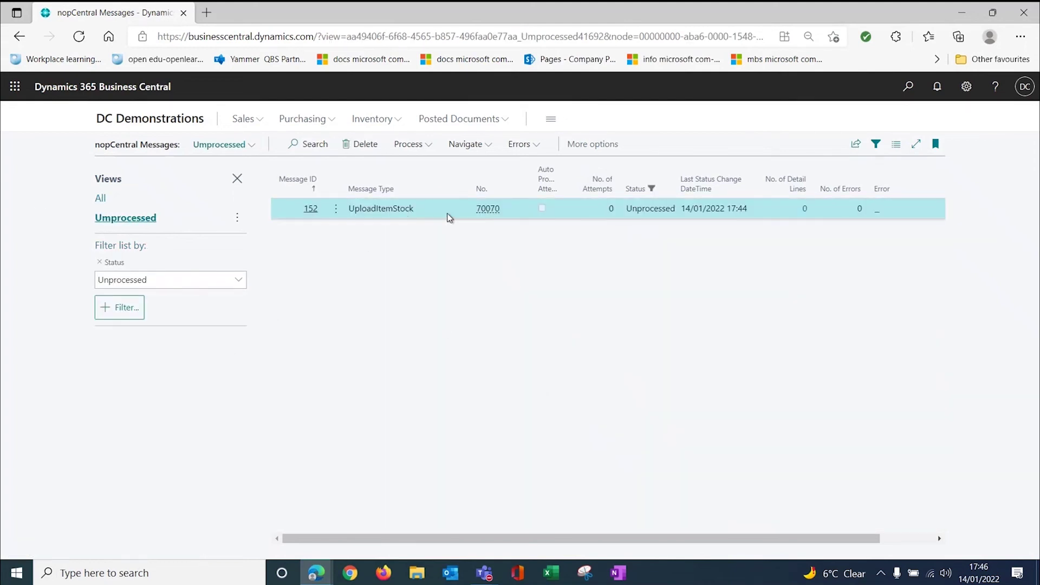
click(406, 144)
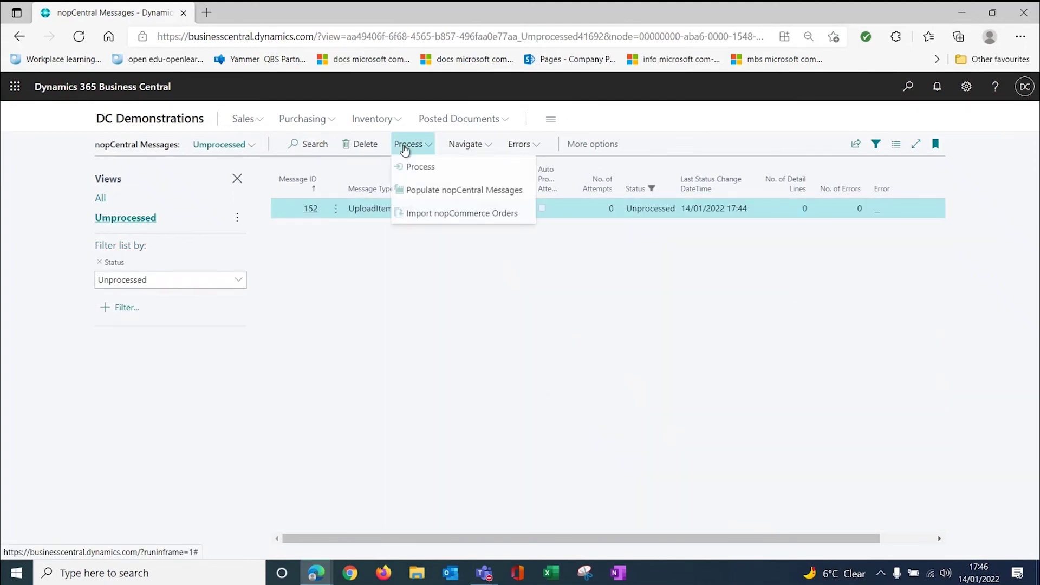
click(445, 215)
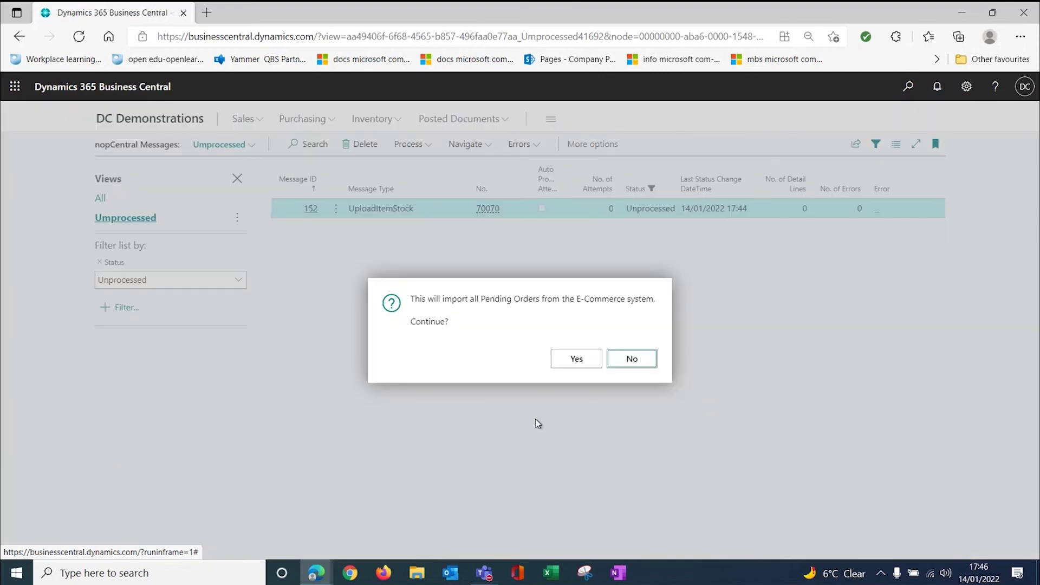
click(576, 358)
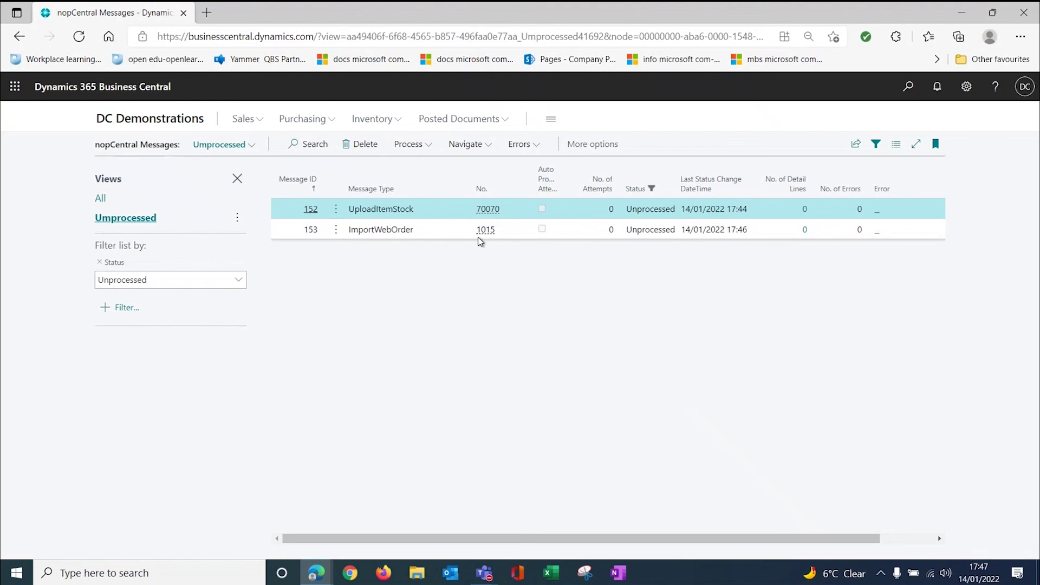
Process ImportWebOrder message 153 and the remaining UploadItemStock message
click(400, 230)
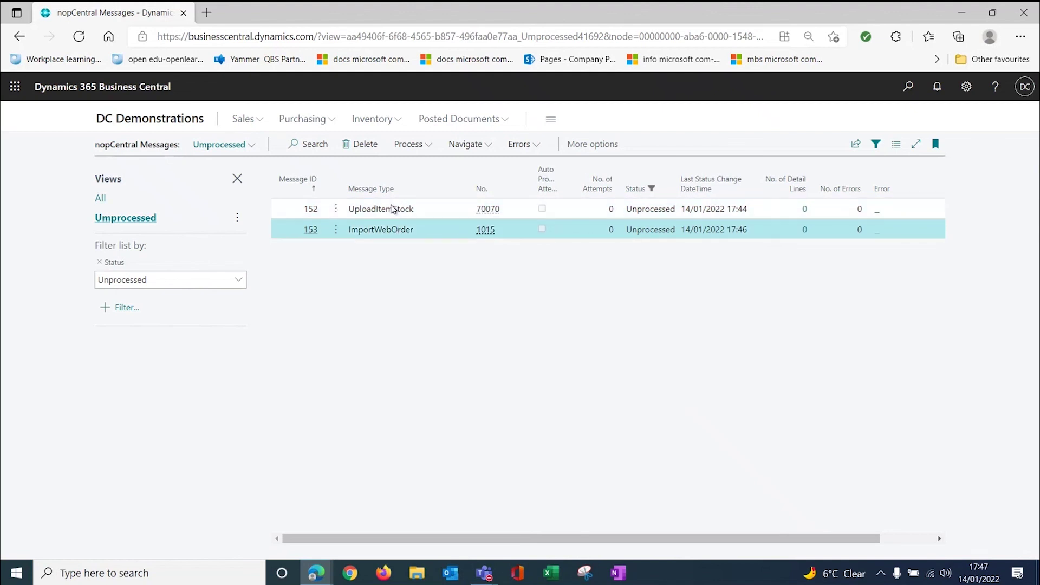
click(413, 144)
click(416, 166)
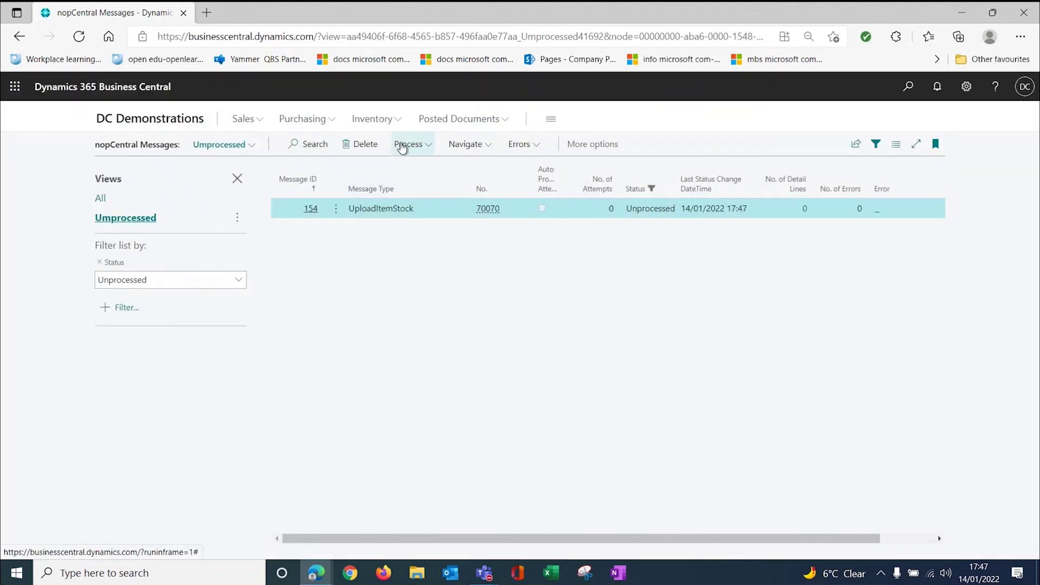
click(402, 145)
click(411, 167)
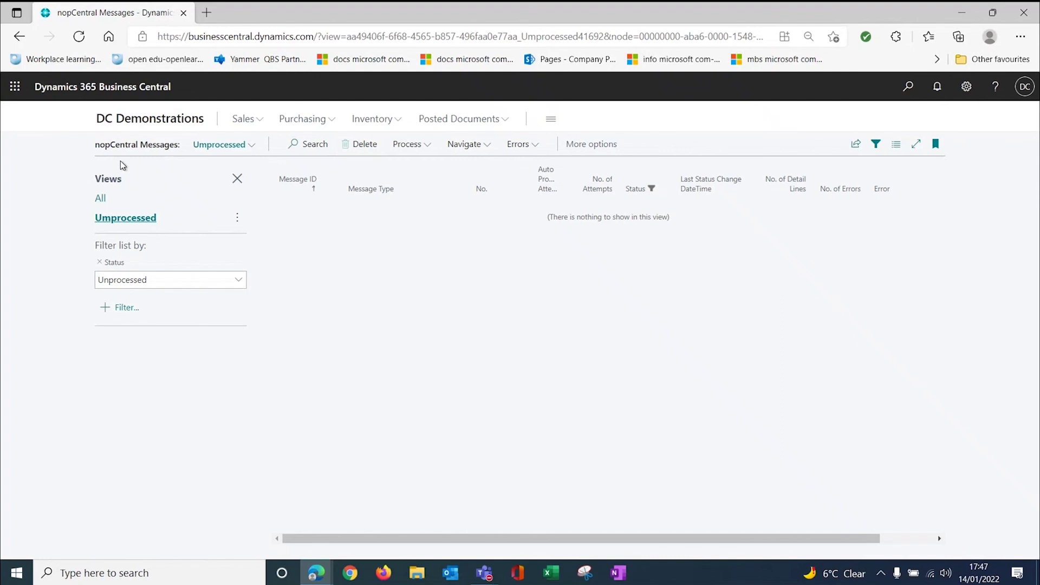
click(138, 120)
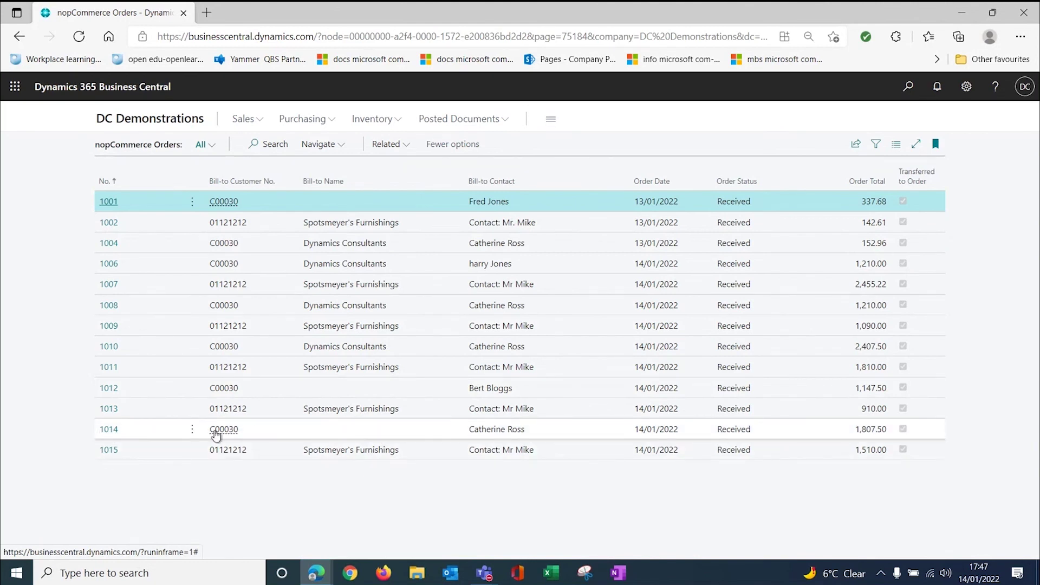
Open web order 1014 and review its item 70070 line, 7.50 shipping and 300.00 VAT
click(108, 429)
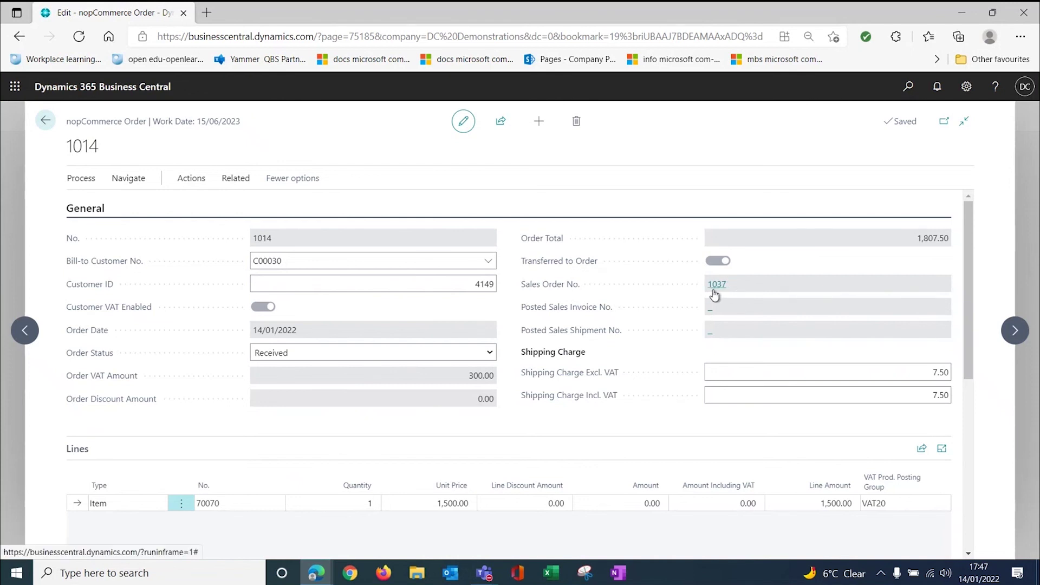
scroll(437, 412, down, 2)
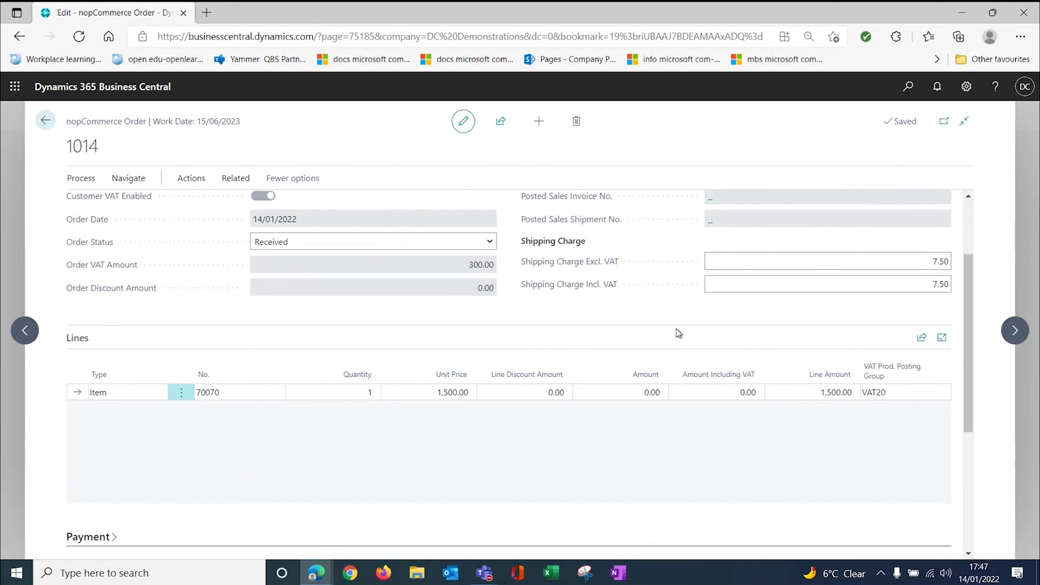
scroll(675, 328, down, 4)
scroll(667, 358, down, 1)
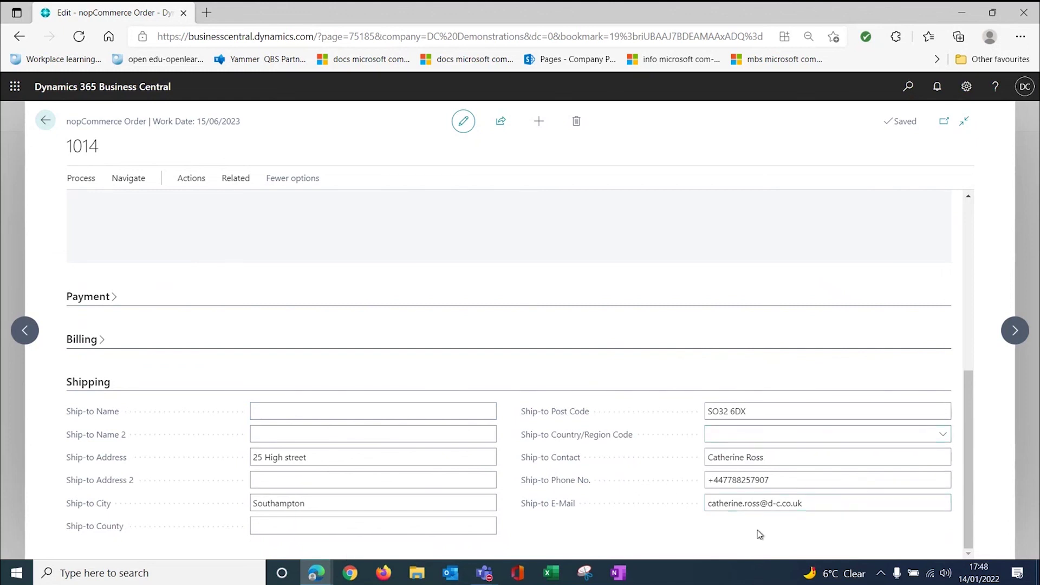
click(723, 509)
scroll(341, 390, up, 10)
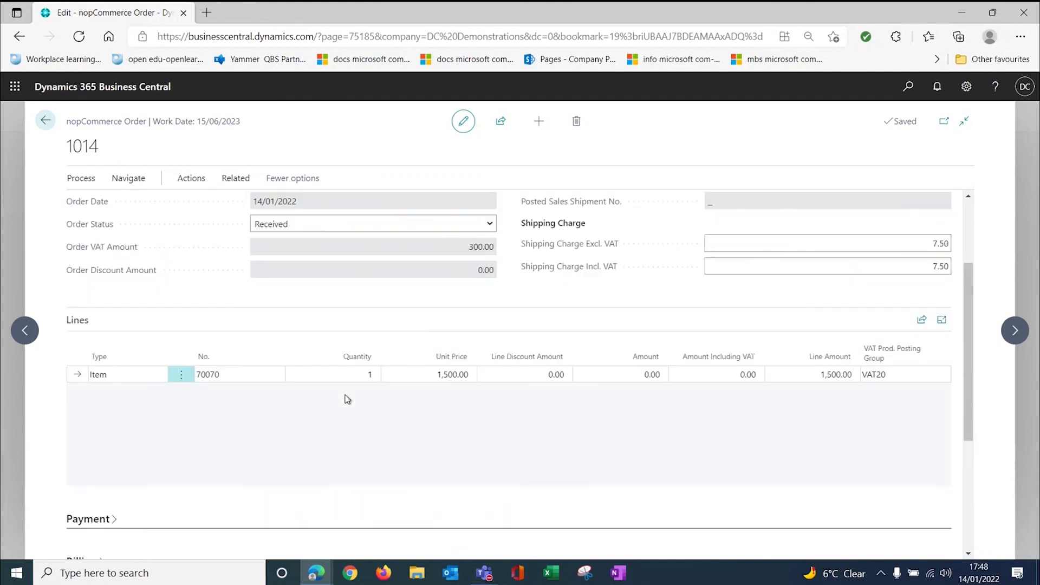
Open linked sales order 1037 and confirm it is Released with item 70070 and 7.50 Postage
click(235, 178)
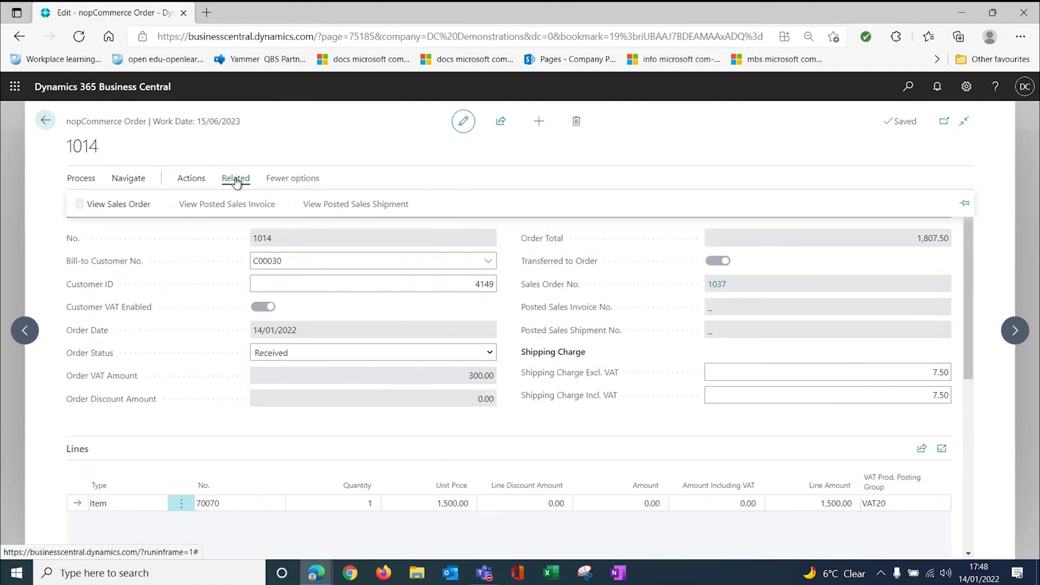
click(131, 205)
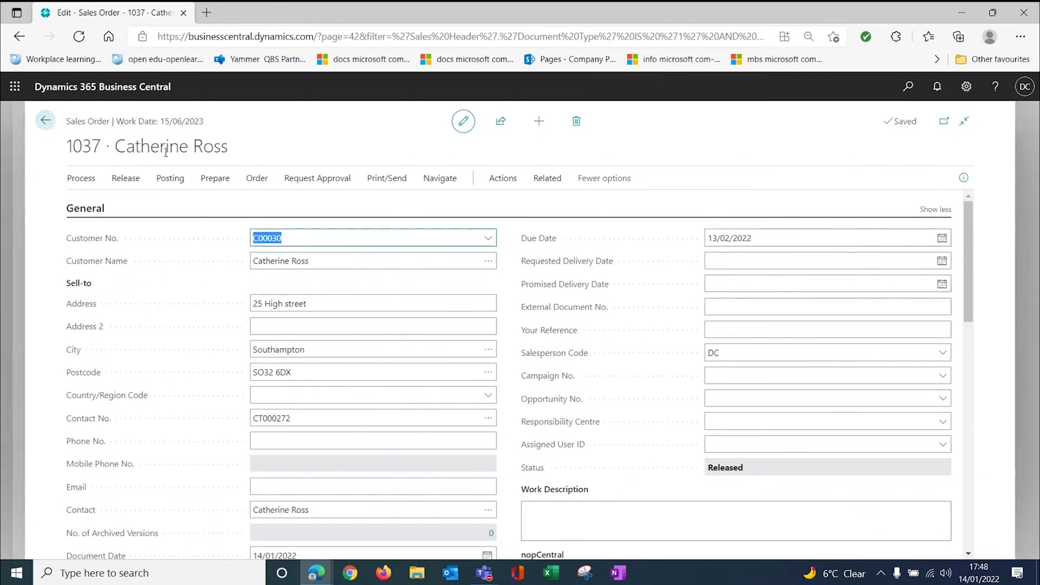
scroll(745, 374, down, 2)
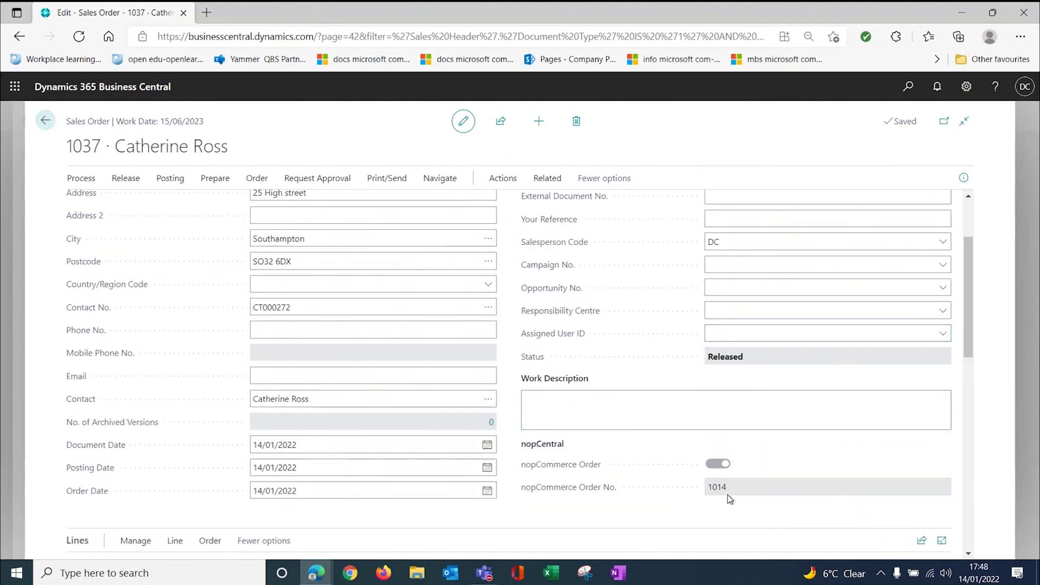
scroll(733, 467, down, 5)
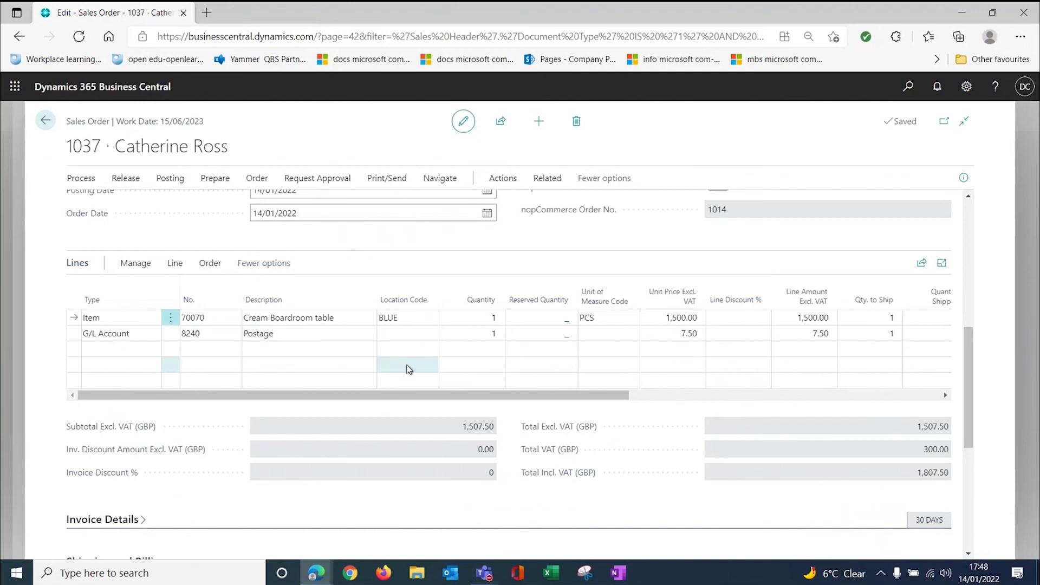
scroll(407, 362, up, 3)
Check the sales order's Warehouse options, then return to the nopCommerce Orders list
click(540, 181)
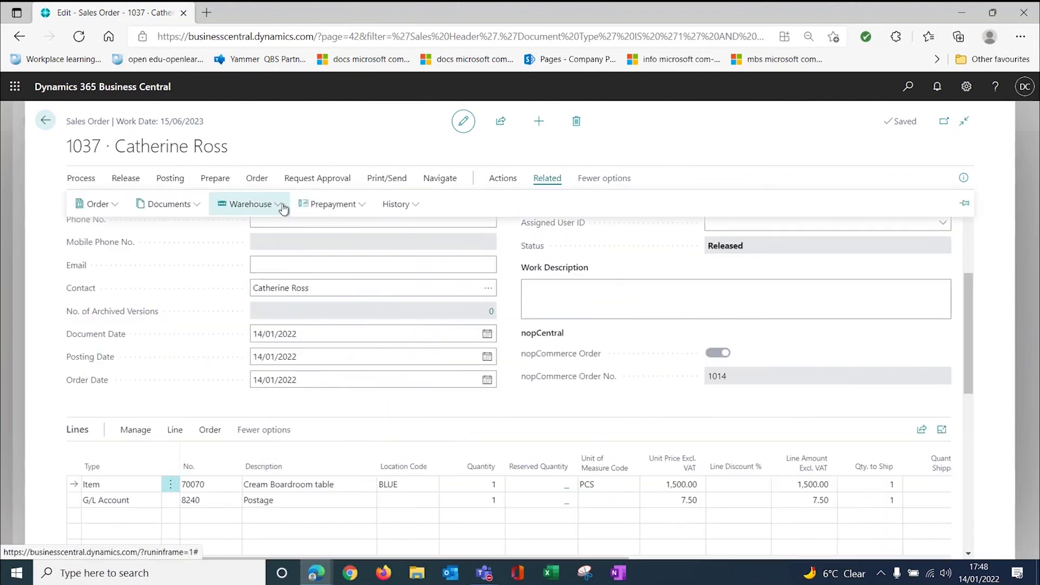
click(260, 205)
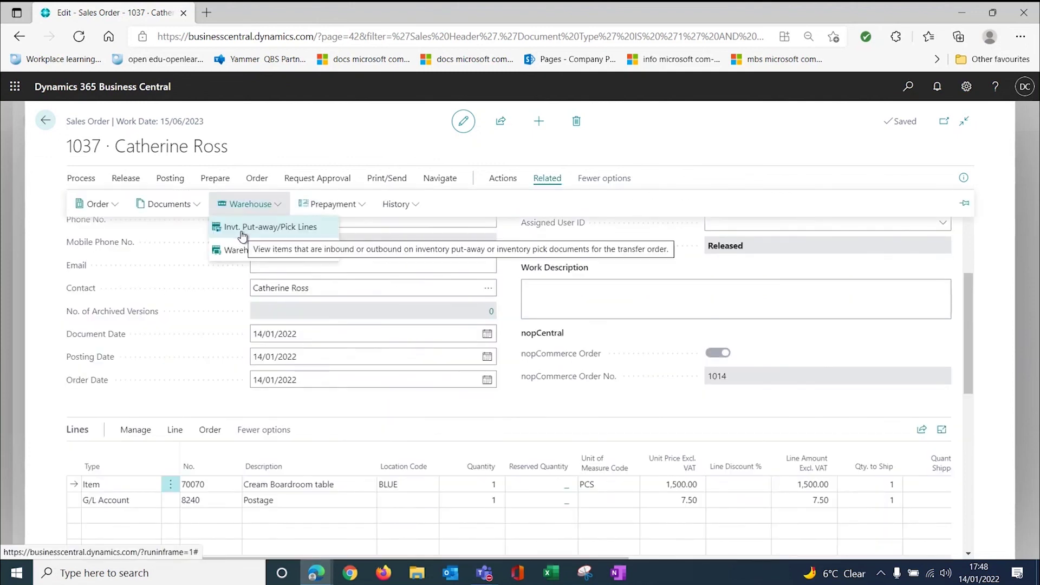
click(45, 120)
click(52, 121)
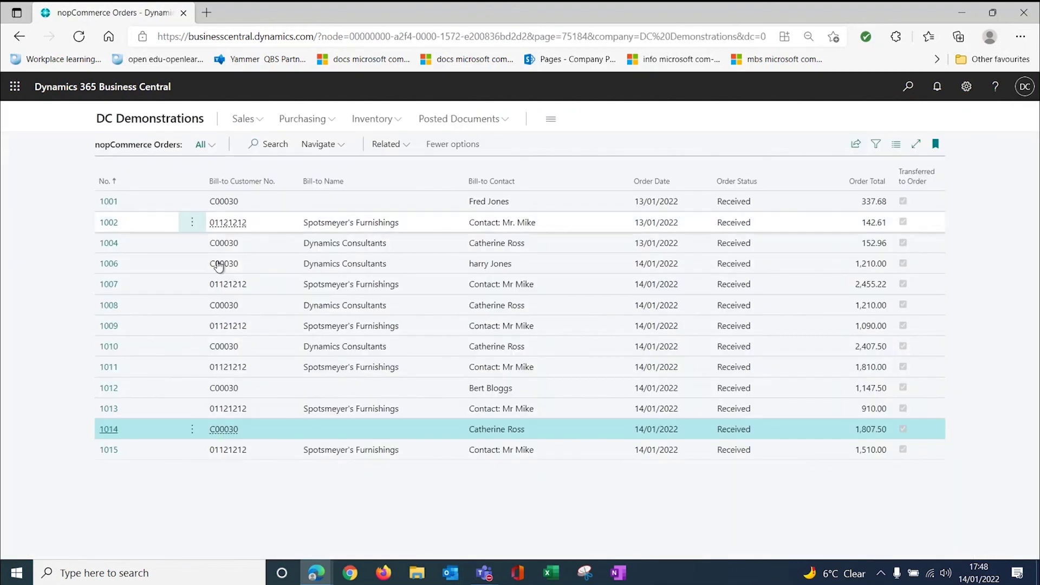
Open web order 1015 and review its details
click(110, 450)
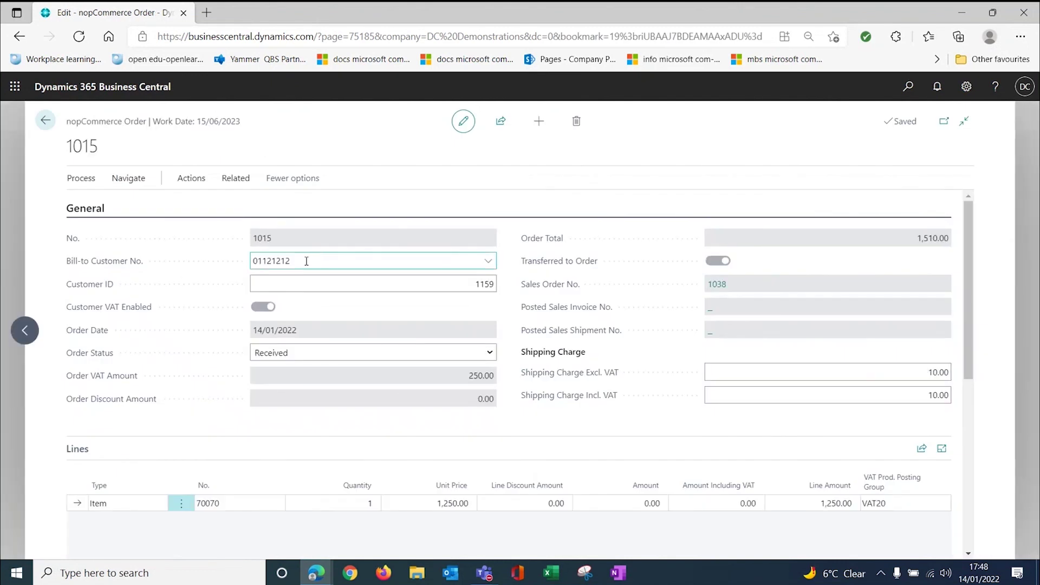
scroll(401, 309, down, 3)
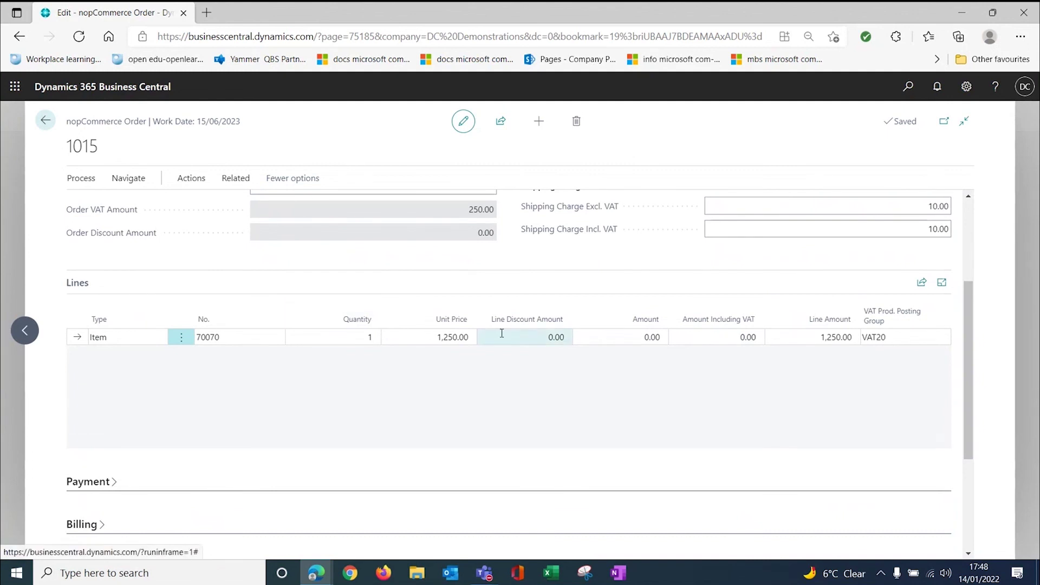
scroll(731, 317, up, 1)
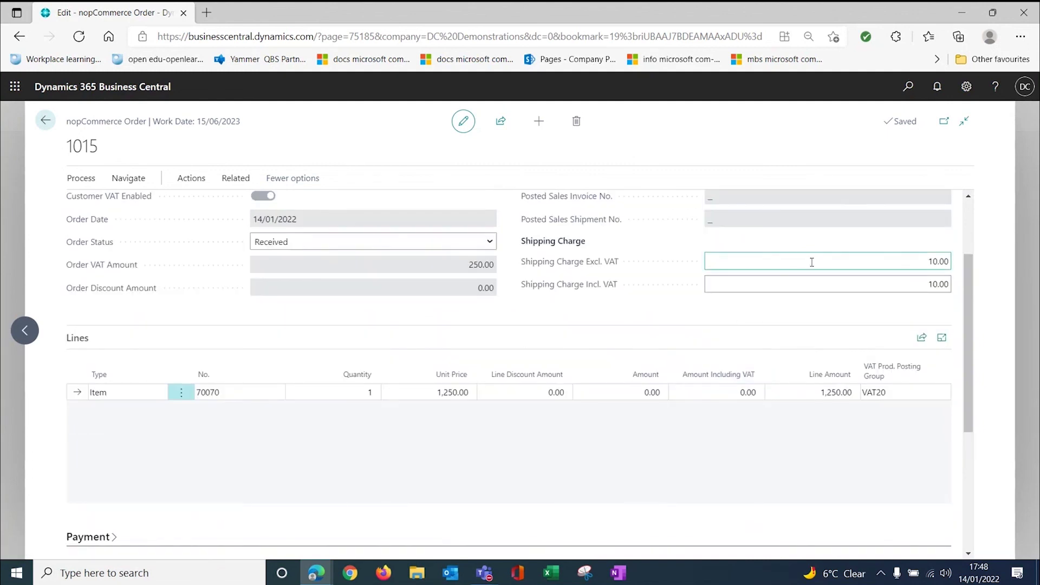
scroll(714, 320, up, 2)
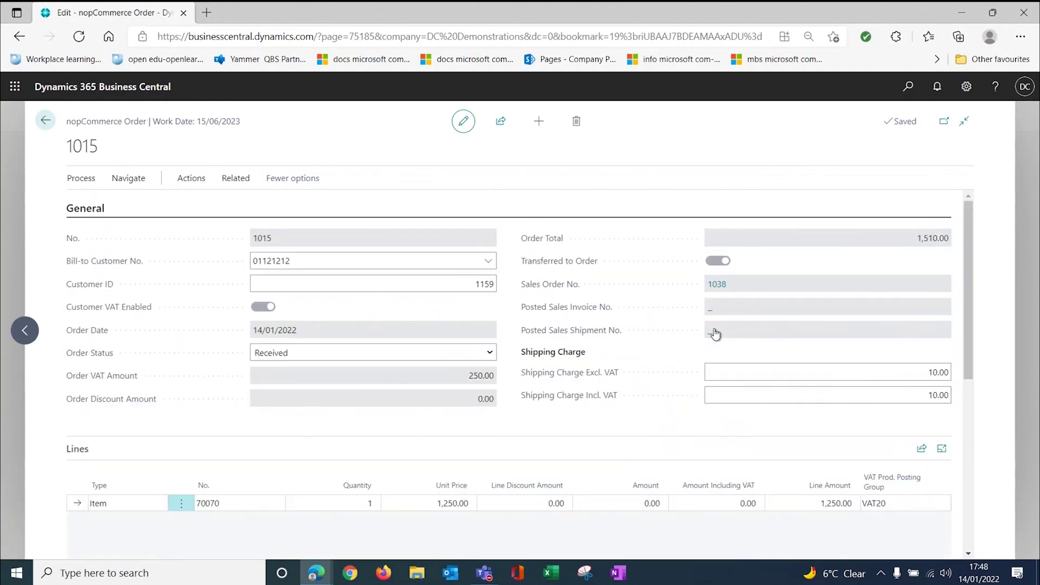
Review linked sales order 1038, Released at 1,260.00, then return to the role centre
click(716, 284)
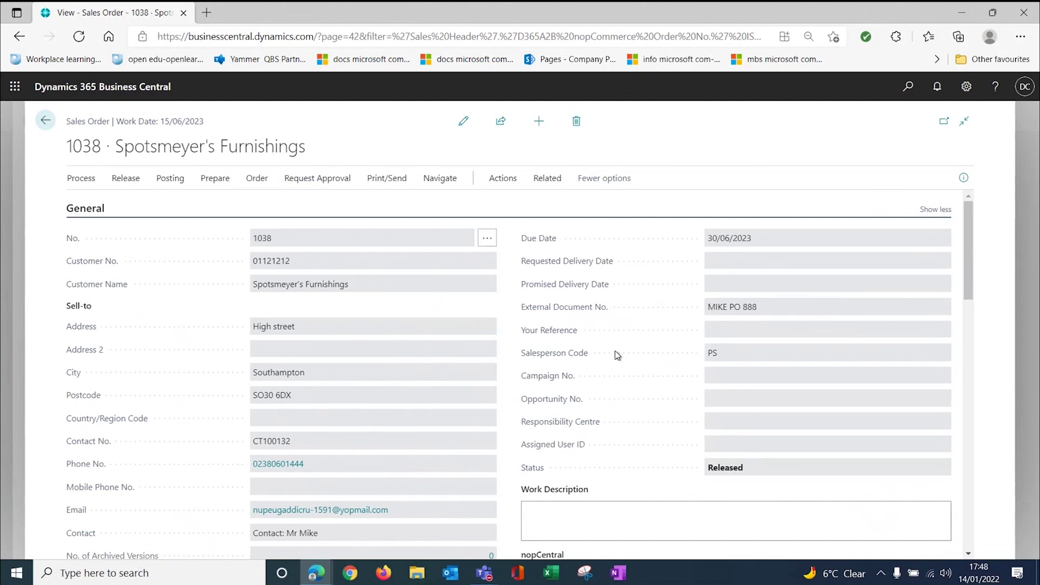
scroll(615, 350, down, 8)
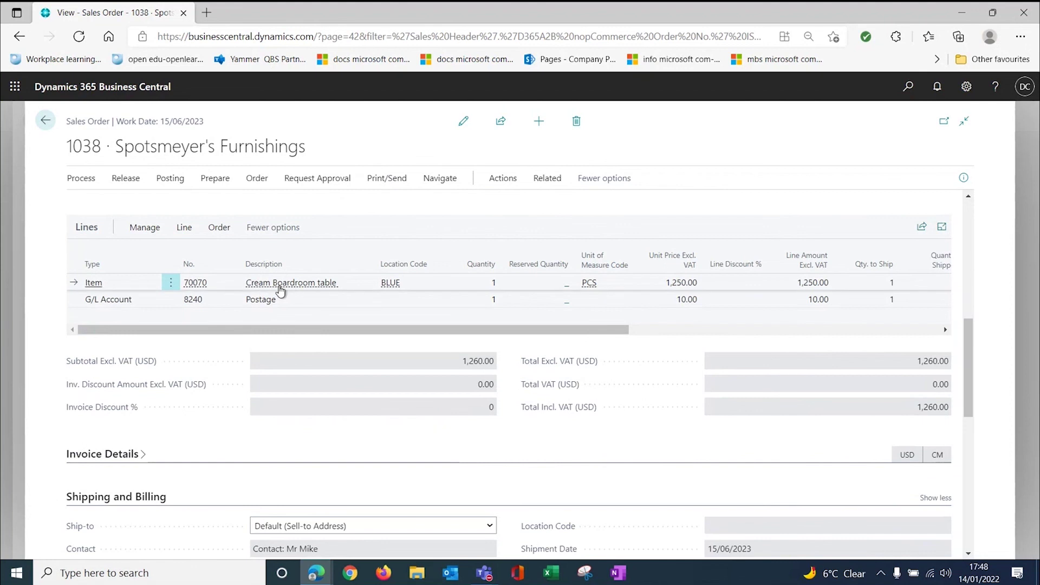
scroll(335, 341, up, 2)
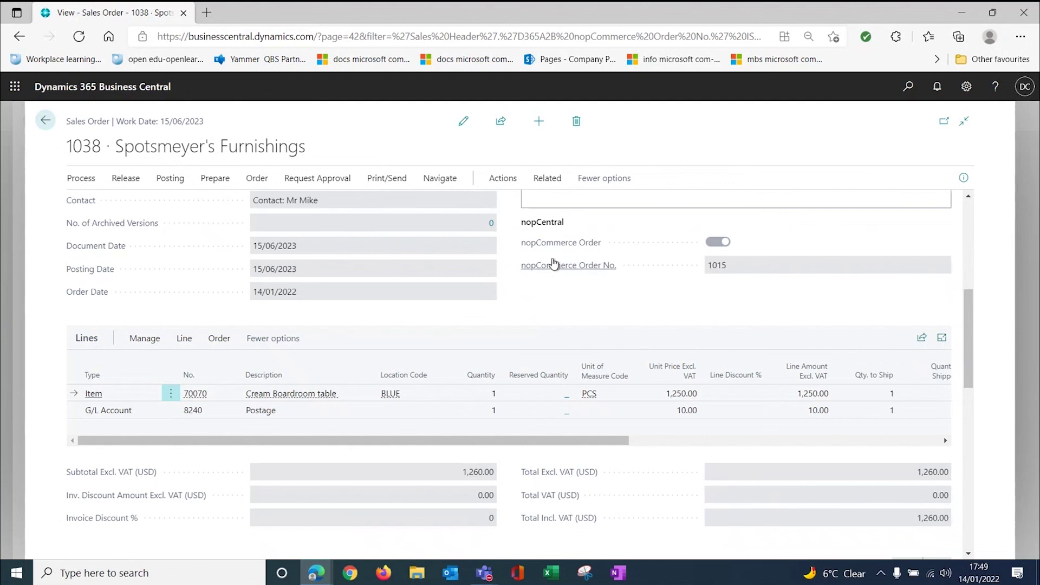
scroll(564, 273, up, 2)
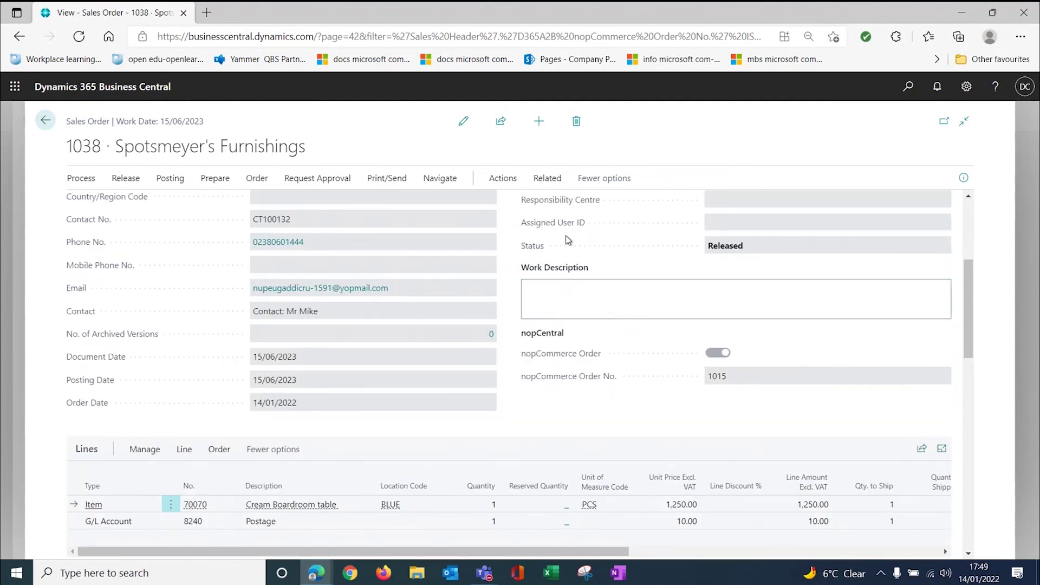
click(45, 121)
click(46, 122)
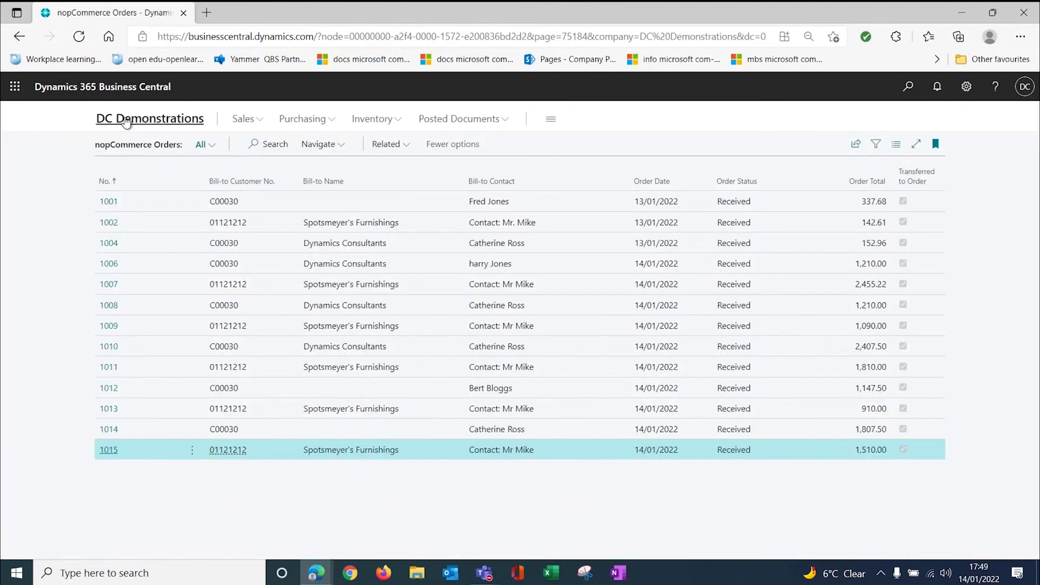
click(126, 121)
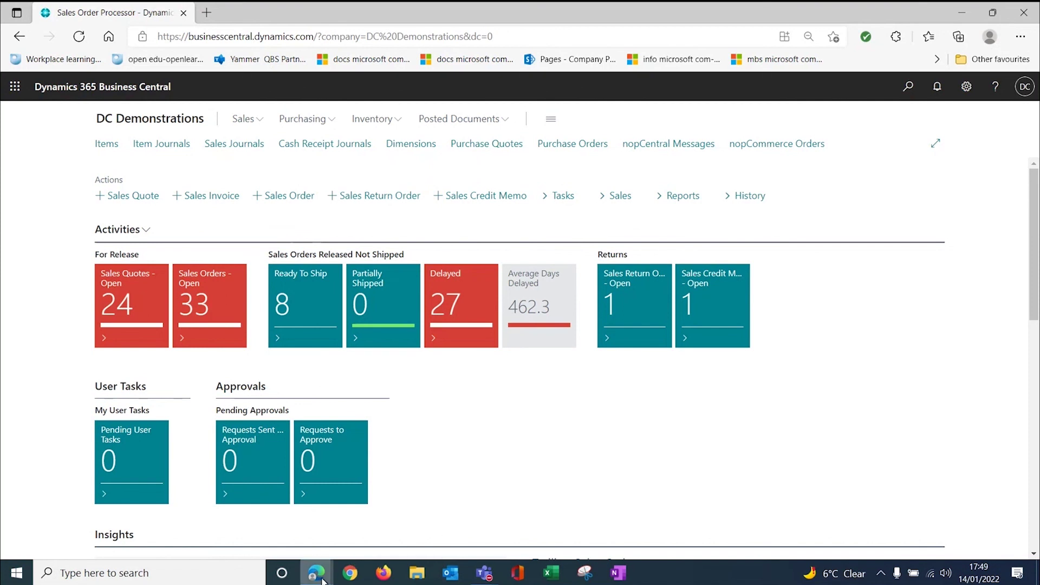
Switch back to the nopCentral sales demo browser window showing the storefront
mouse_move(316, 571)
click(314, 526)
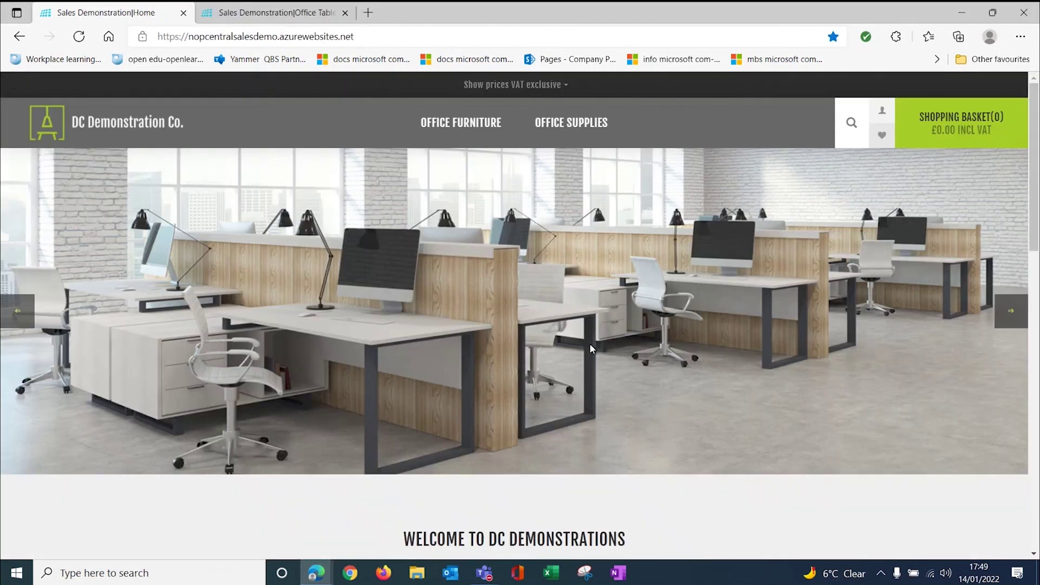